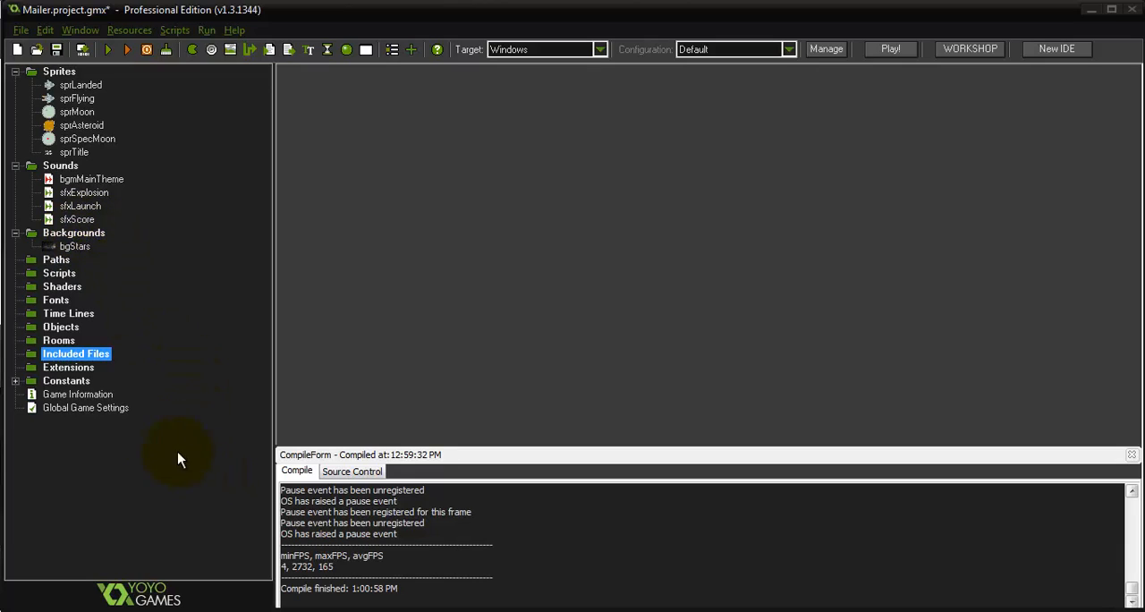
# Create an object named Moon and assign it the sprMoon sprite
pyautogui.click(61, 328)
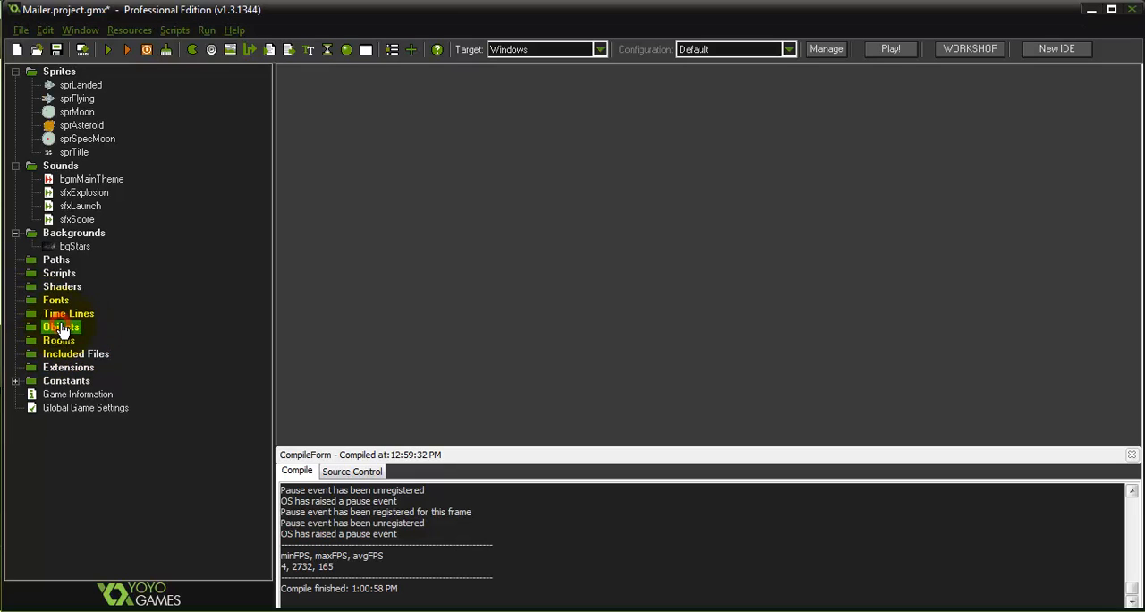
pyautogui.rightClick(62, 328)
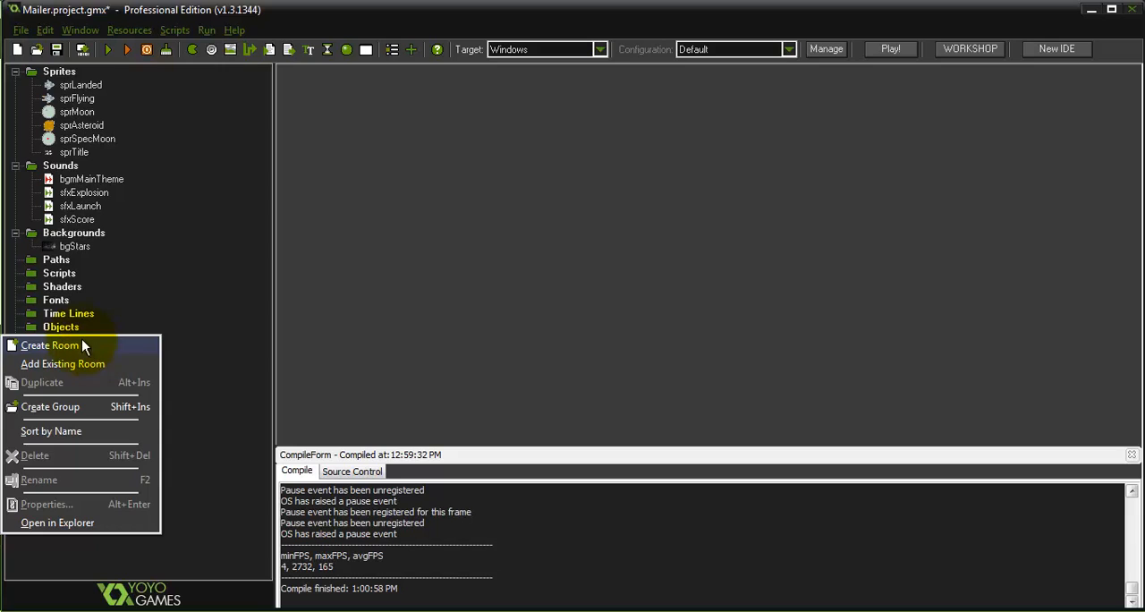
pyautogui.click(65, 330)
pyautogui.rightClick(65, 331)
pyautogui.click(54, 335)
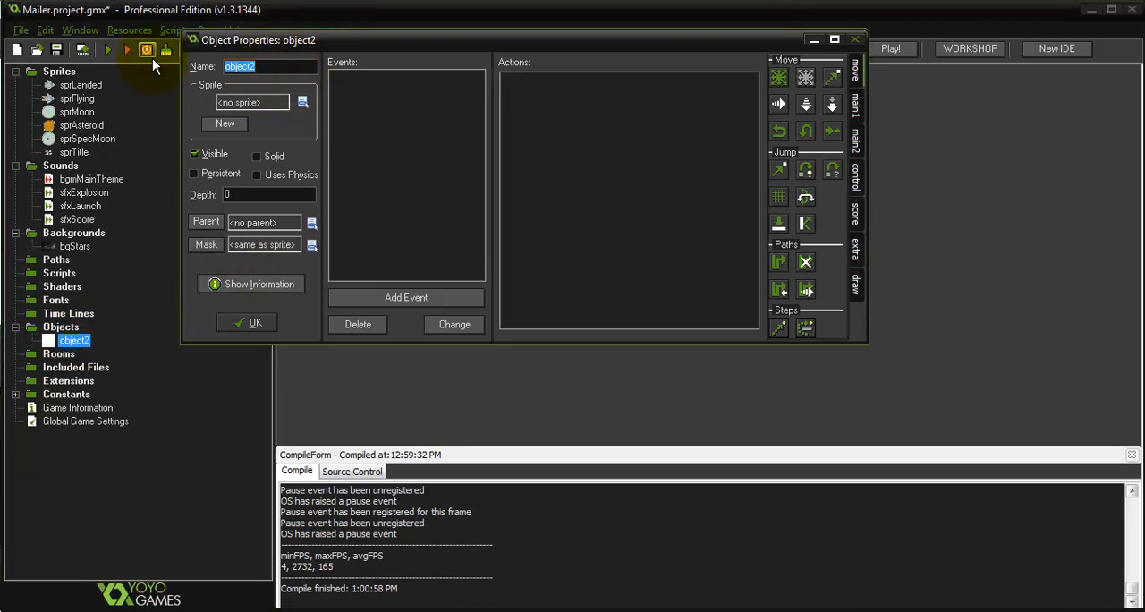
pyautogui.write('Moon')
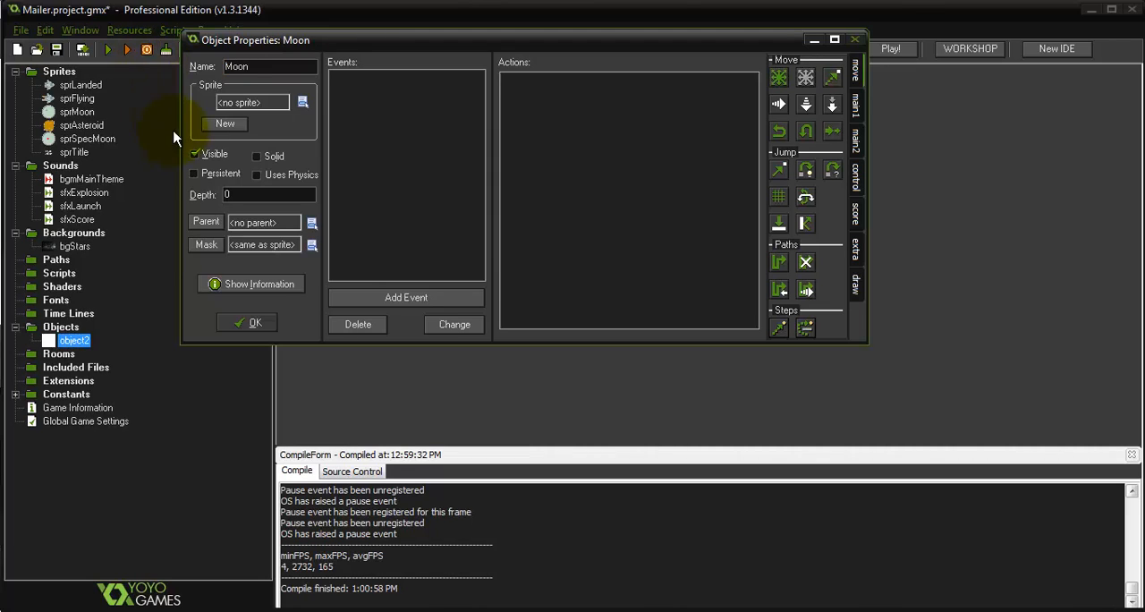
pyautogui.click(232, 101)
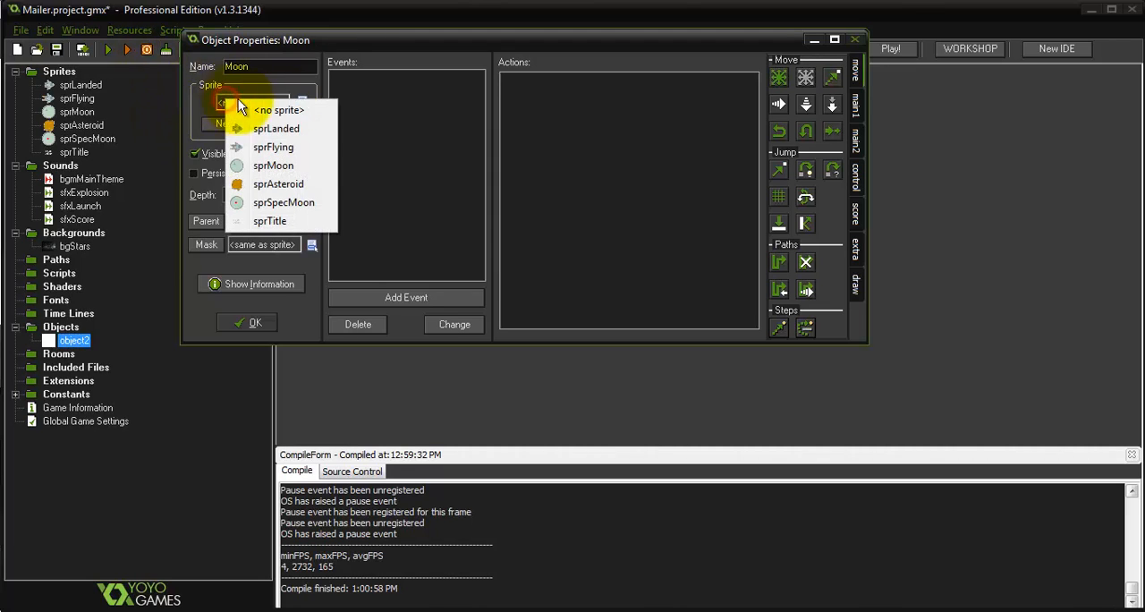
pyautogui.click(275, 169)
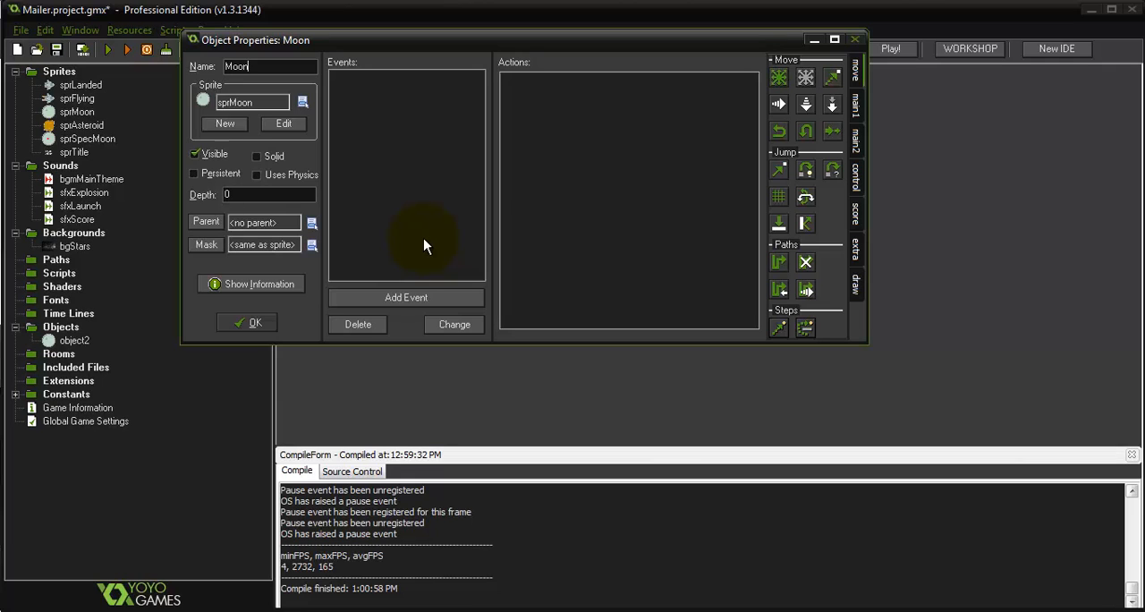
# Add a Create event to Moon with a Move Free action using direction random(360) and speed 4
pyautogui.click(439, 296)
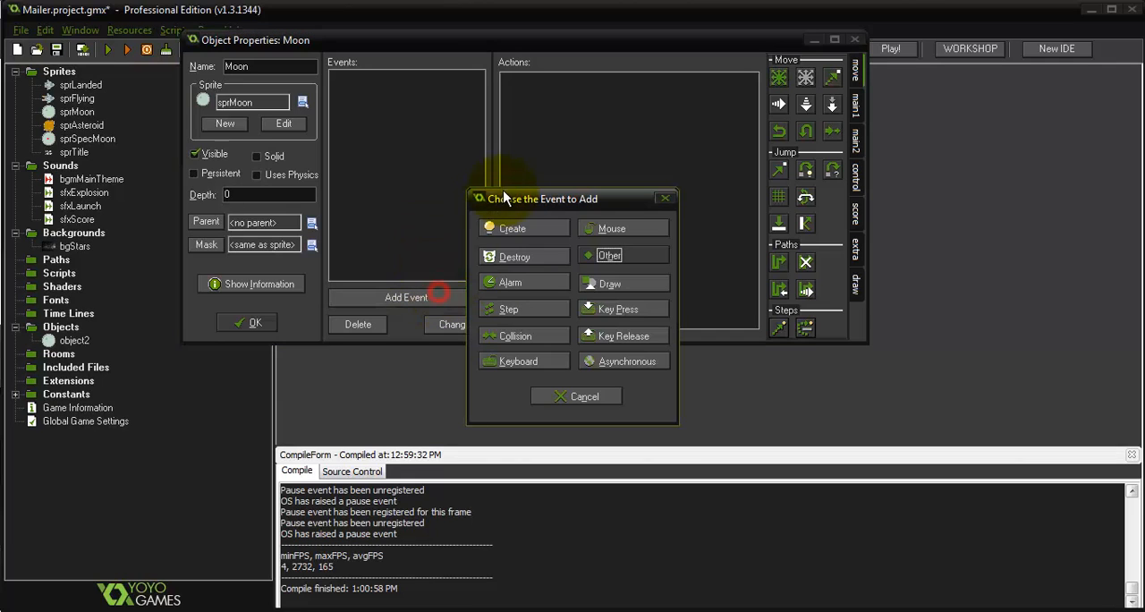
pyautogui.click(526, 234)
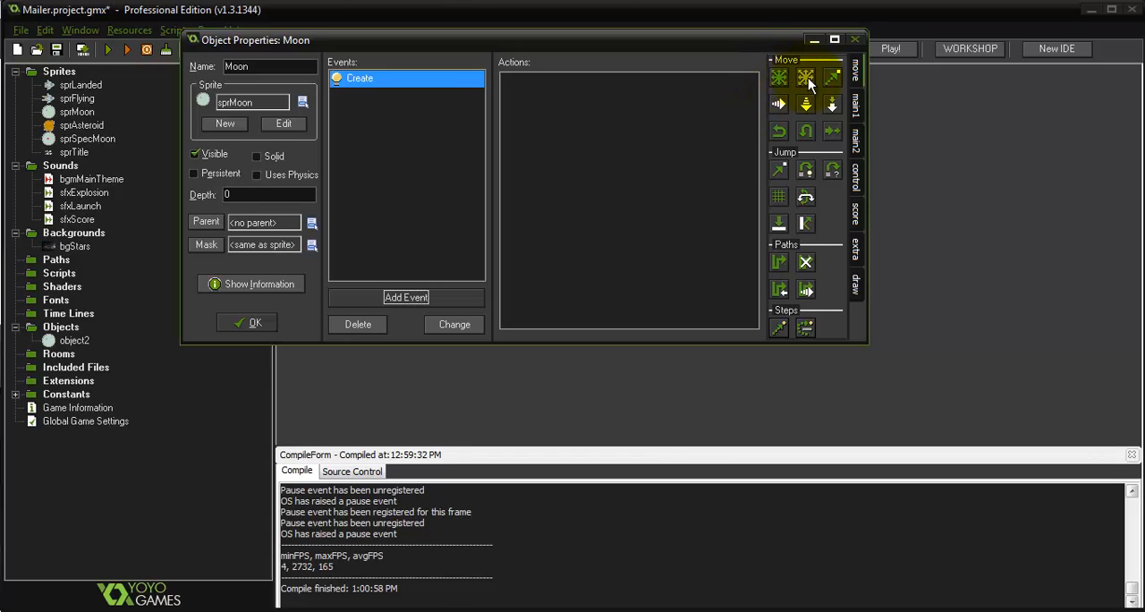
pyautogui.moveTo(808, 82); pyautogui.dragTo(672, 136)
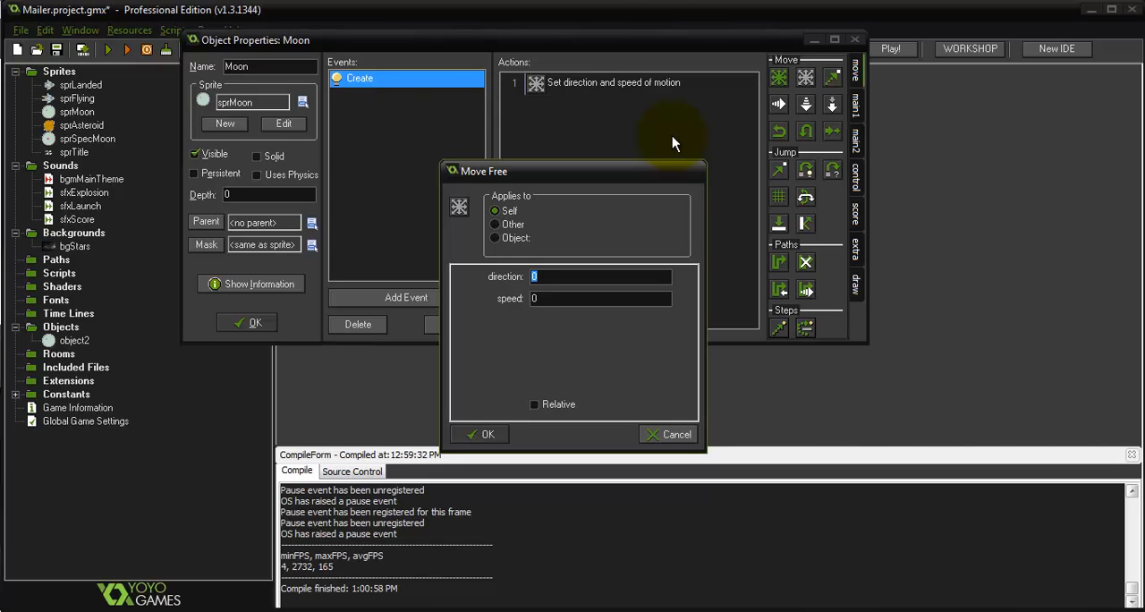
pyautogui.write('random')
pyautogui.write('(')
pyautogui.write('360)')
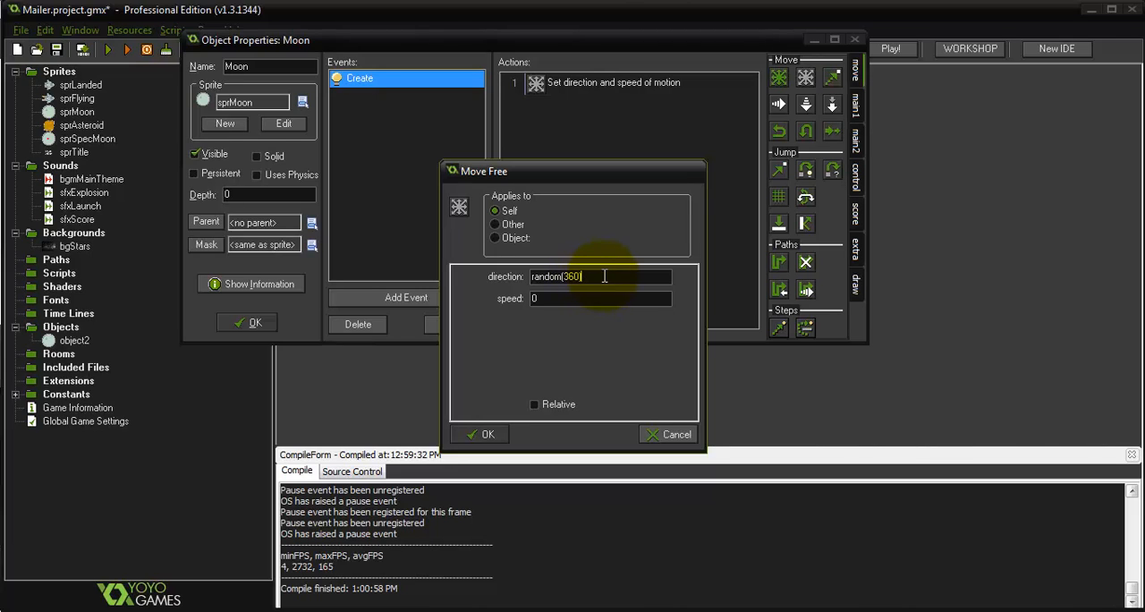
pyautogui.click(582, 310)
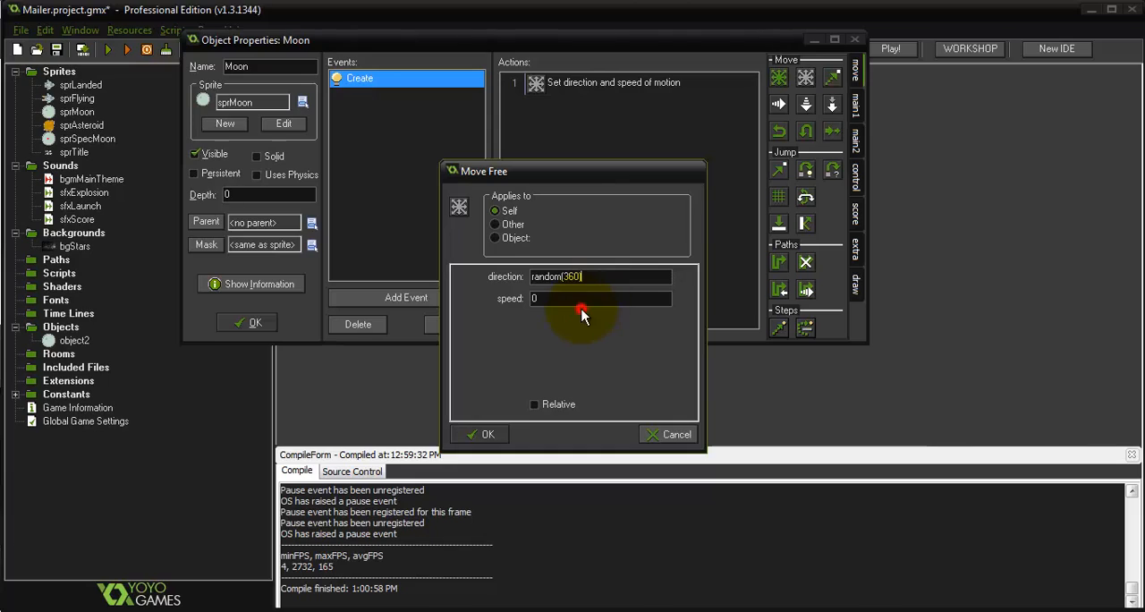
pyautogui.doubleClick(577, 299)
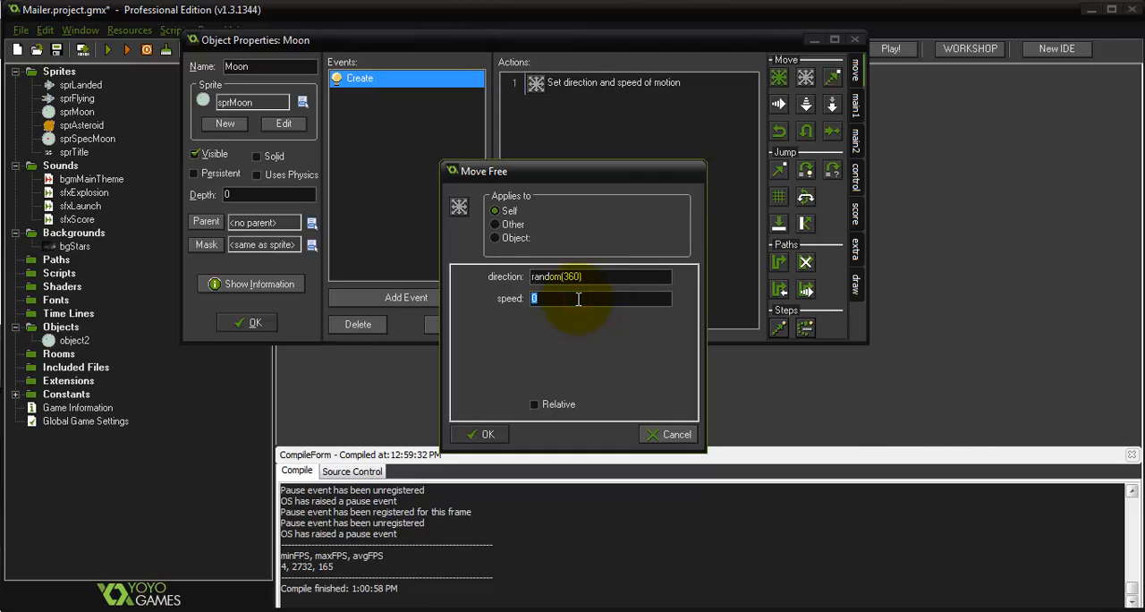
pyautogui.write('4')
pyautogui.click(484, 433)
# Add an Outside Room event to Moon with a Wrap Screen action in both directions, and accept the object
pyautogui.moveTo(512, 40); pyautogui.dragTo(558, 87)
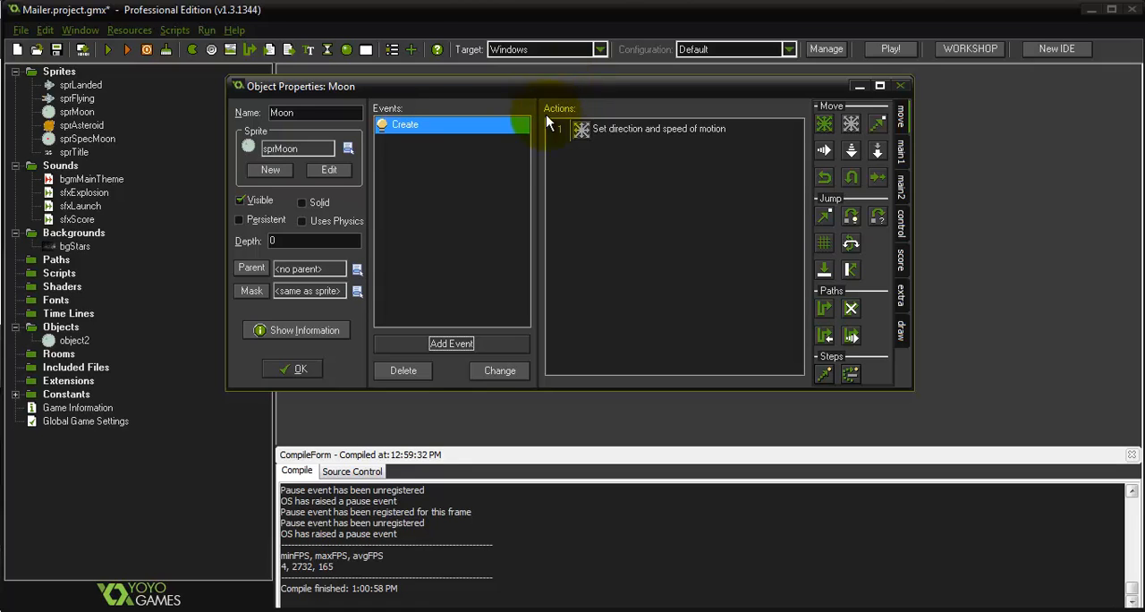
pyautogui.click(493, 344)
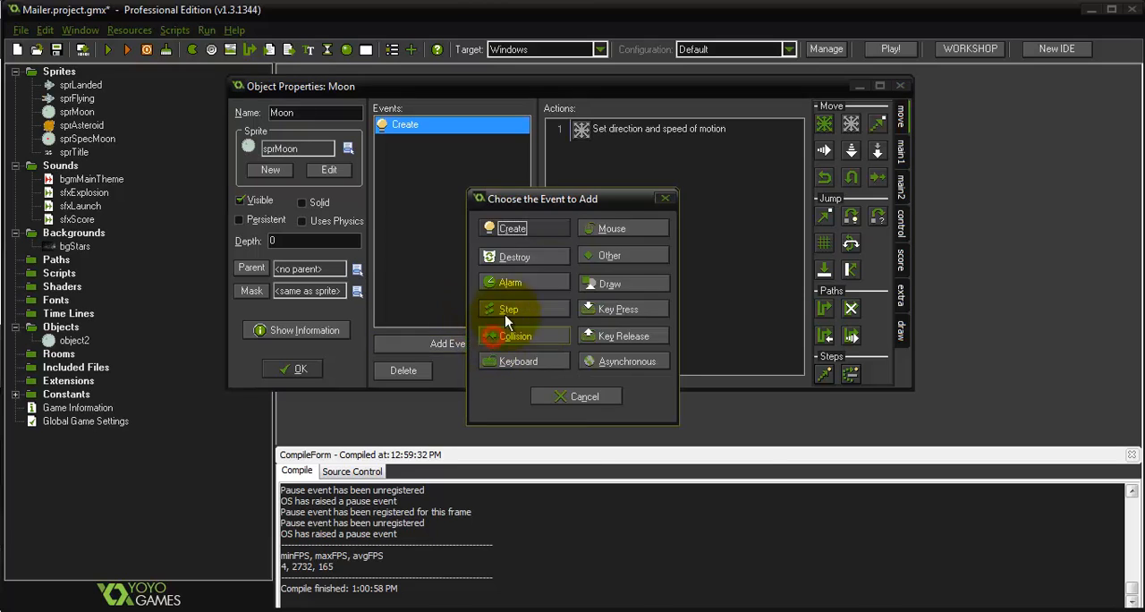
pyautogui.click(609, 256)
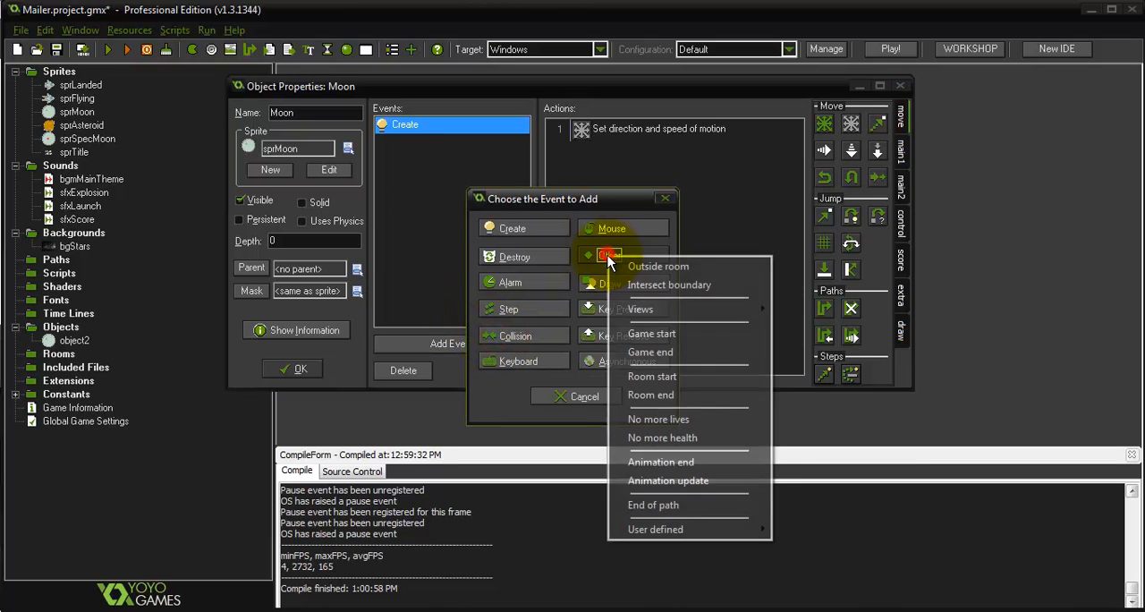
pyautogui.click(717, 265)
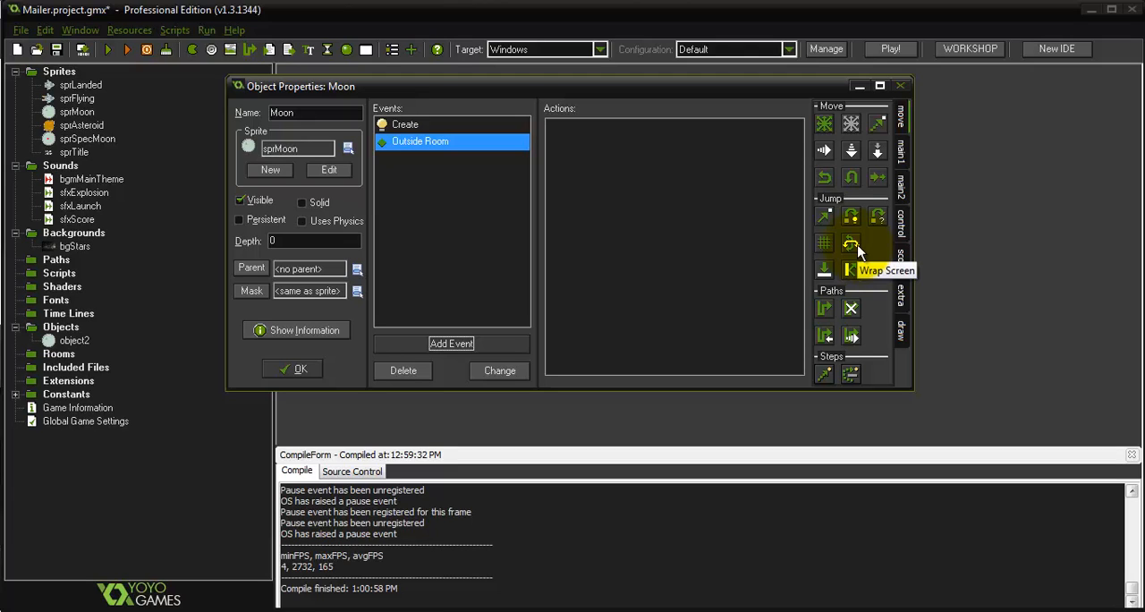
pyautogui.moveTo(851, 244); pyautogui.dragTo(699, 212)
pyautogui.click(601, 277)
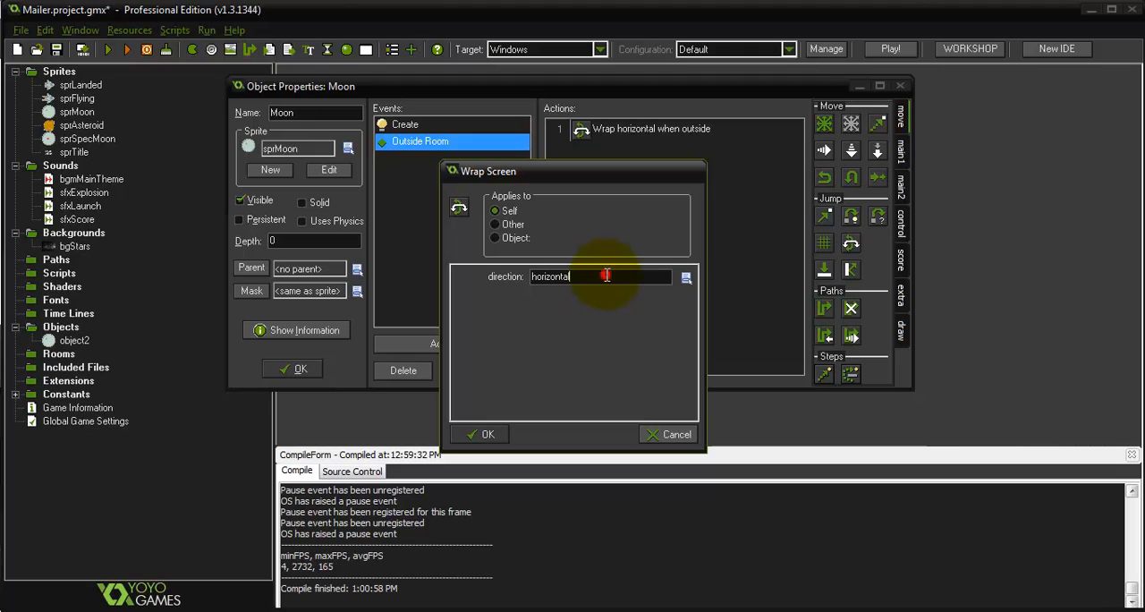
pyautogui.click(673, 322)
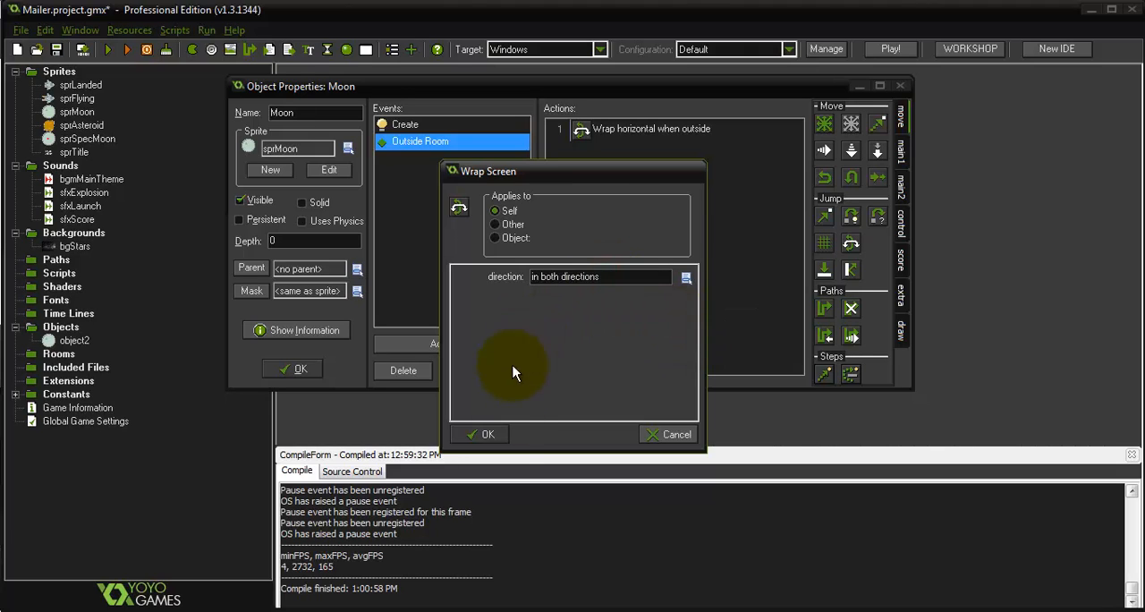
pyautogui.click(490, 430)
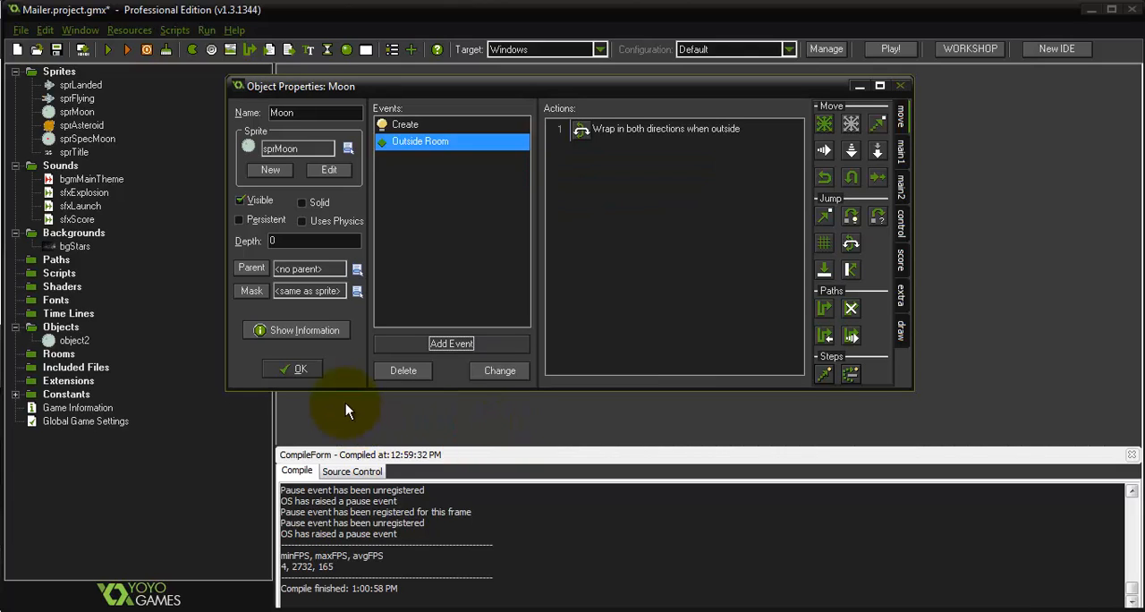
pyautogui.click(302, 368)
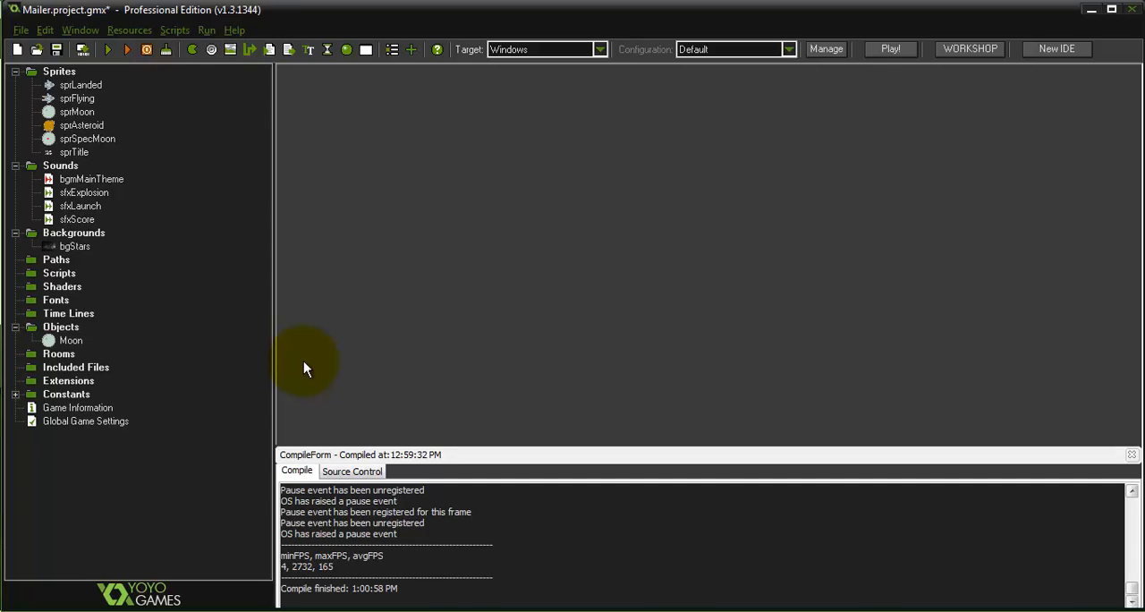
# Duplicate the Moon object, name the copy Asteroid and give it the sprAsteroid sprite
pyautogui.rightClick(78, 342)
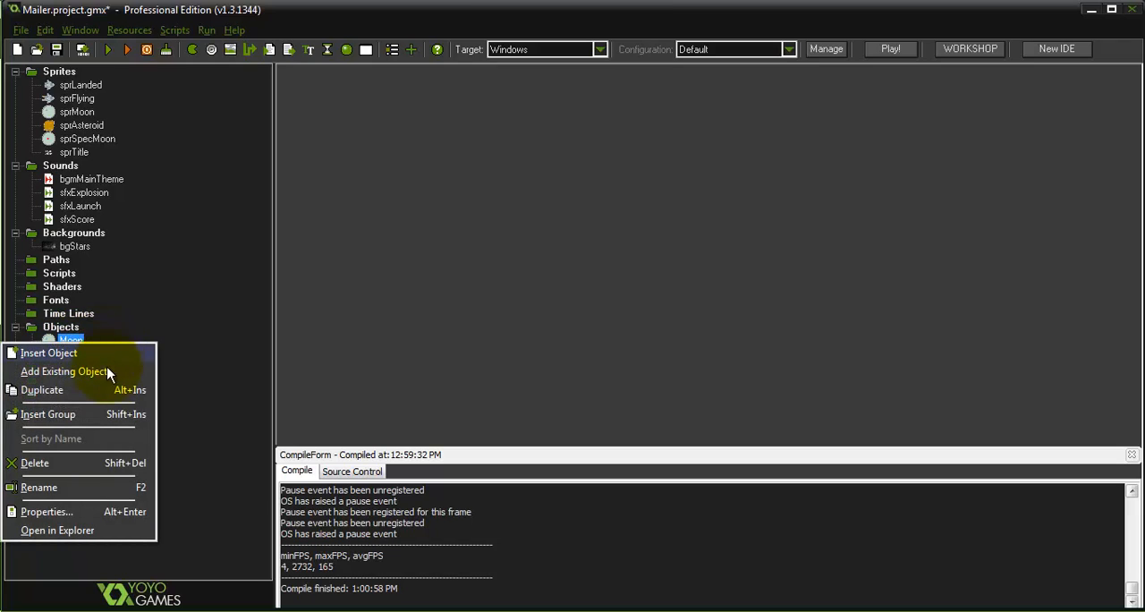
pyautogui.click(68, 395)
pyautogui.doubleClick(287, 112)
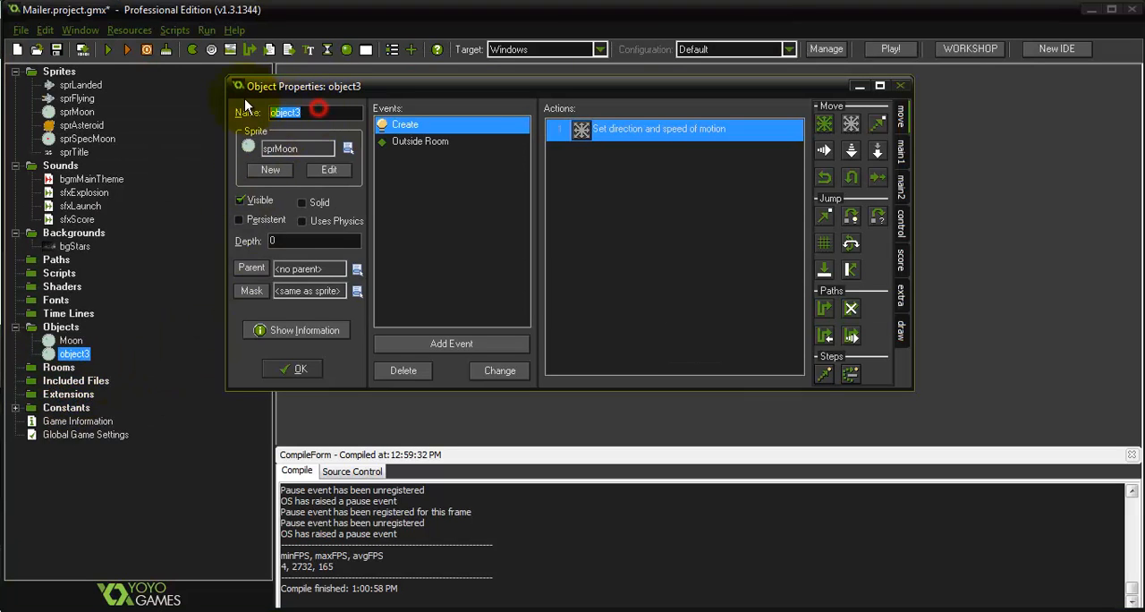
pyautogui.write('Asteroid')
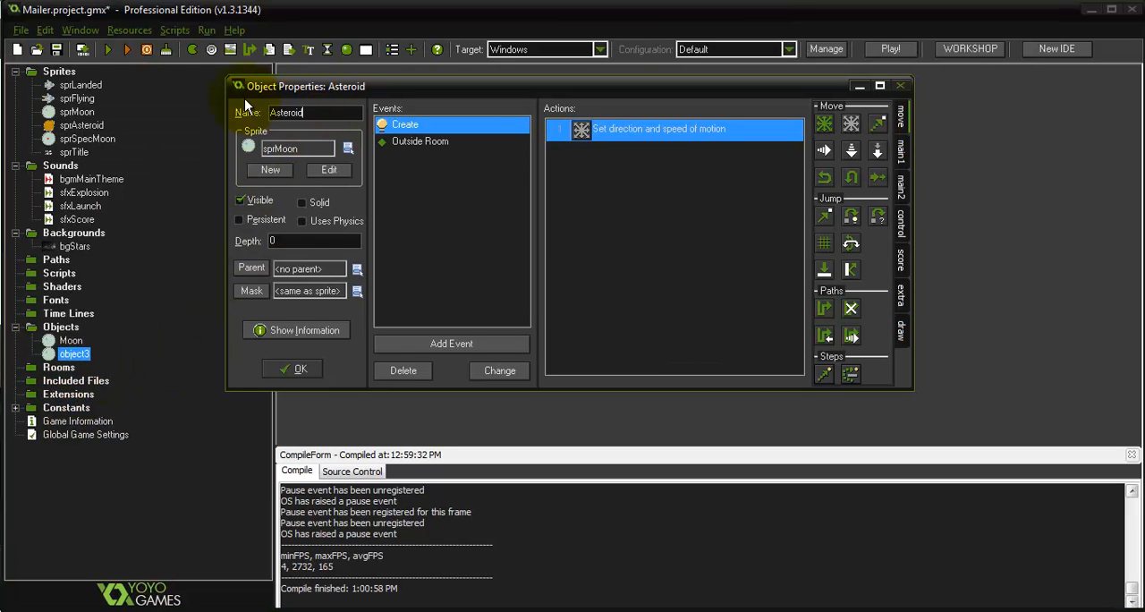
pyautogui.click(300, 147)
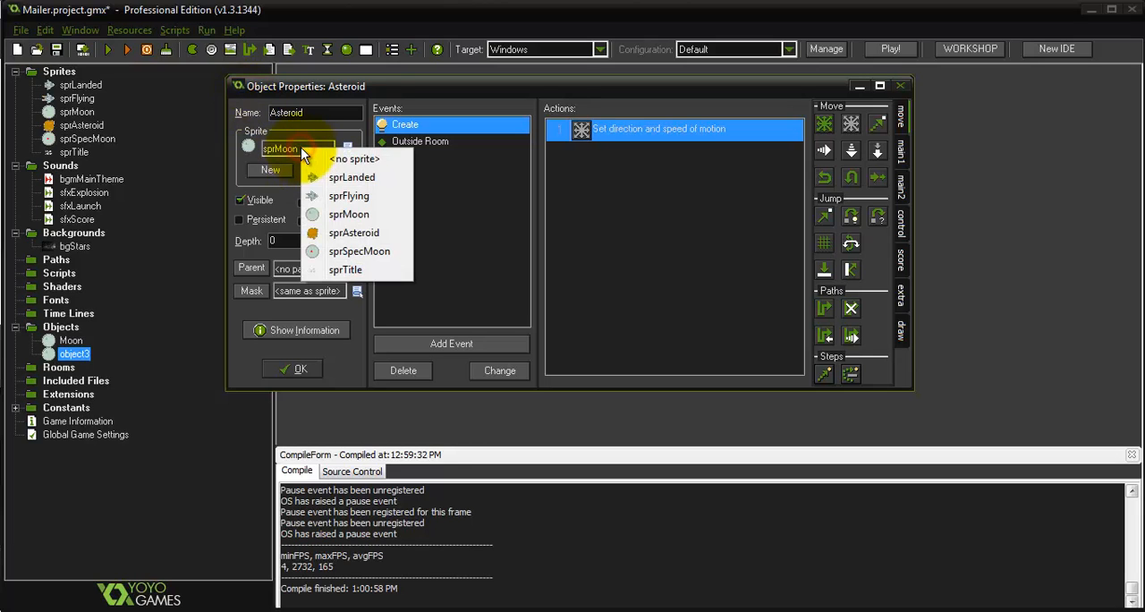
pyautogui.click(388, 235)
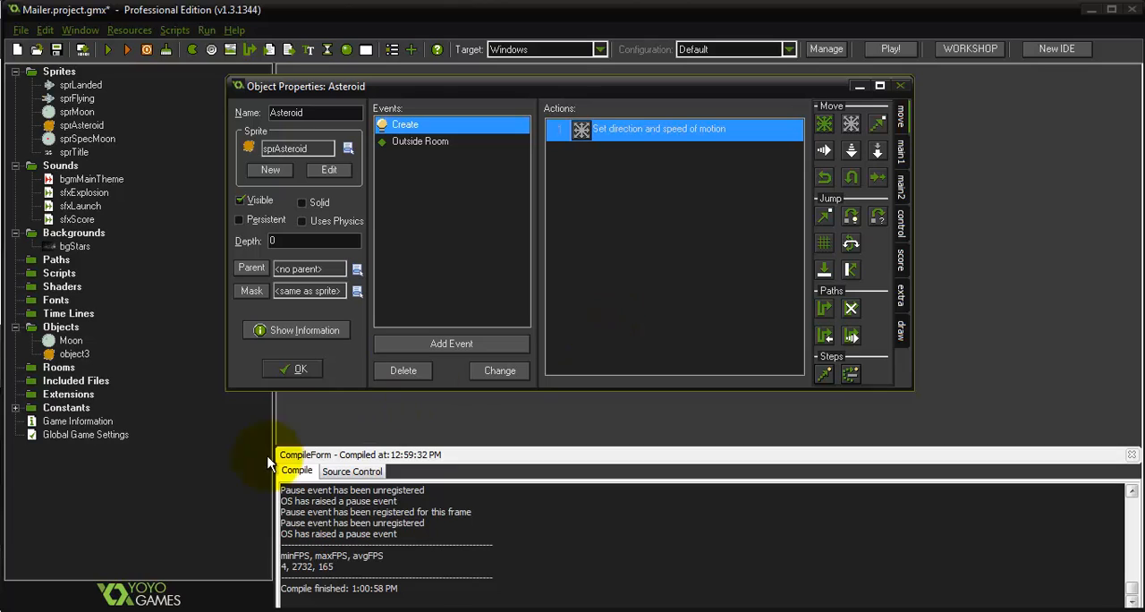
pyautogui.click(295, 369)
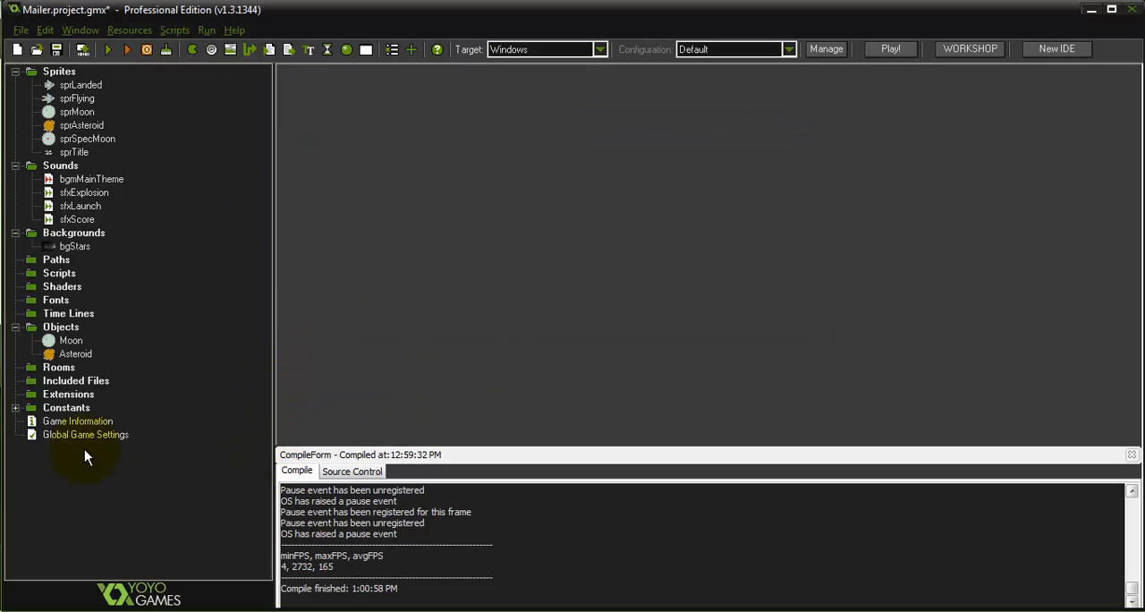
# Create a new room and set bgStars as the image for Background 0
pyautogui.rightClick(59, 367)
pyautogui.click(75, 378)
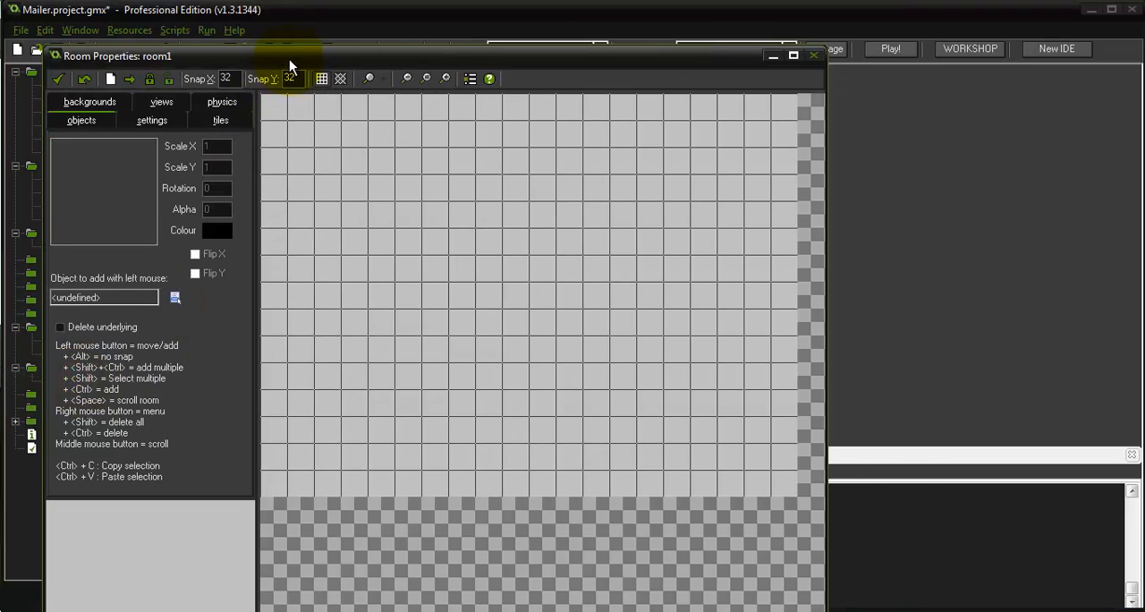
pyautogui.moveTo(289, 59); pyautogui.dragTo(396, 19)
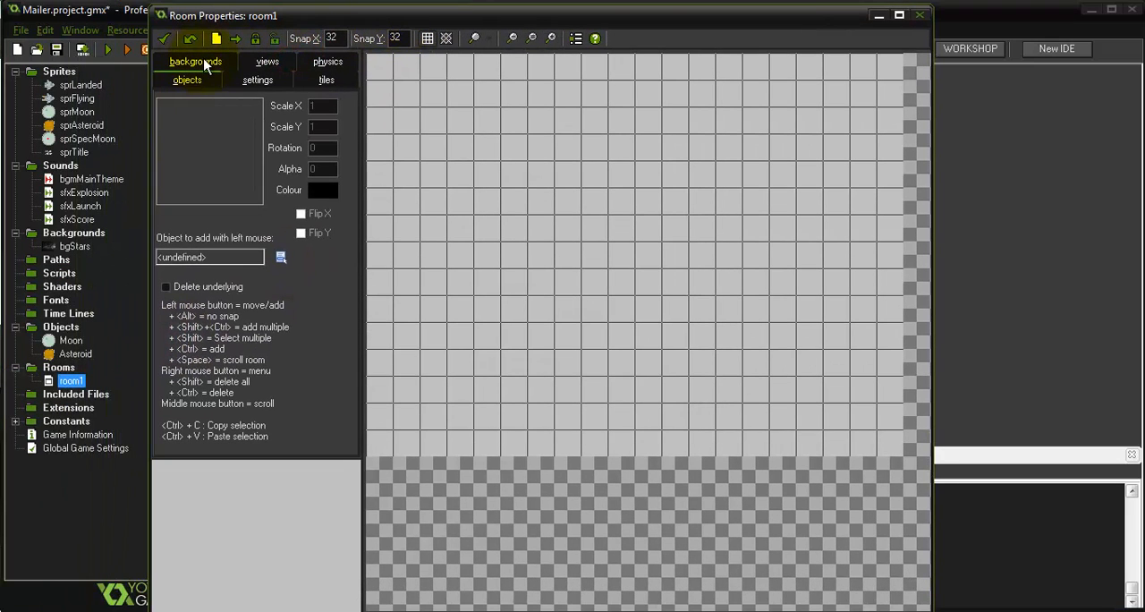
pyautogui.click(219, 58)
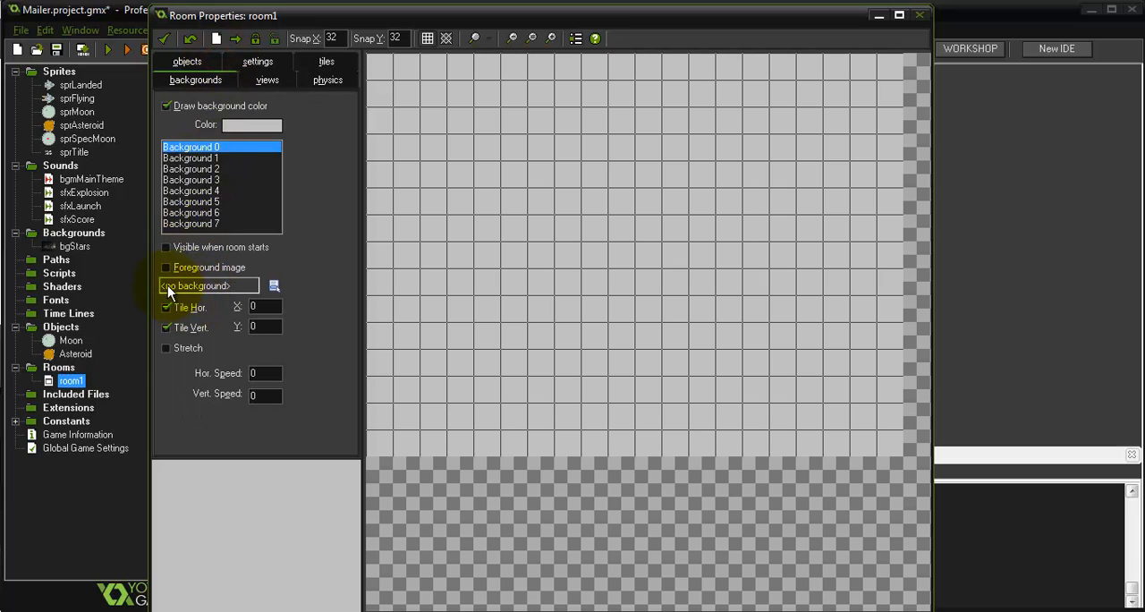
pyautogui.click(241, 290)
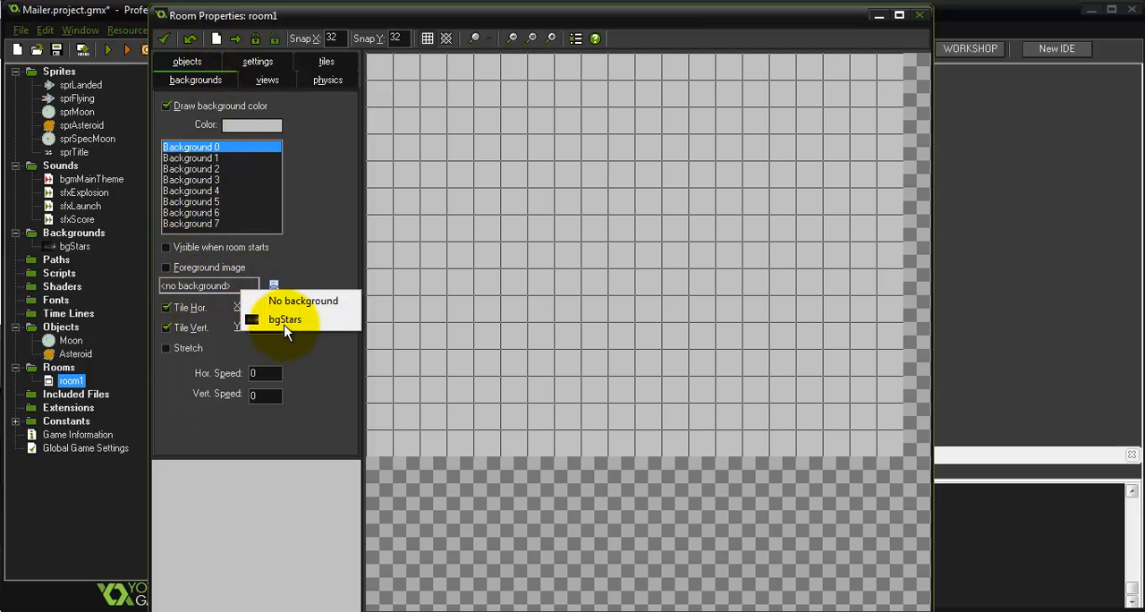
pyautogui.click(285, 321)
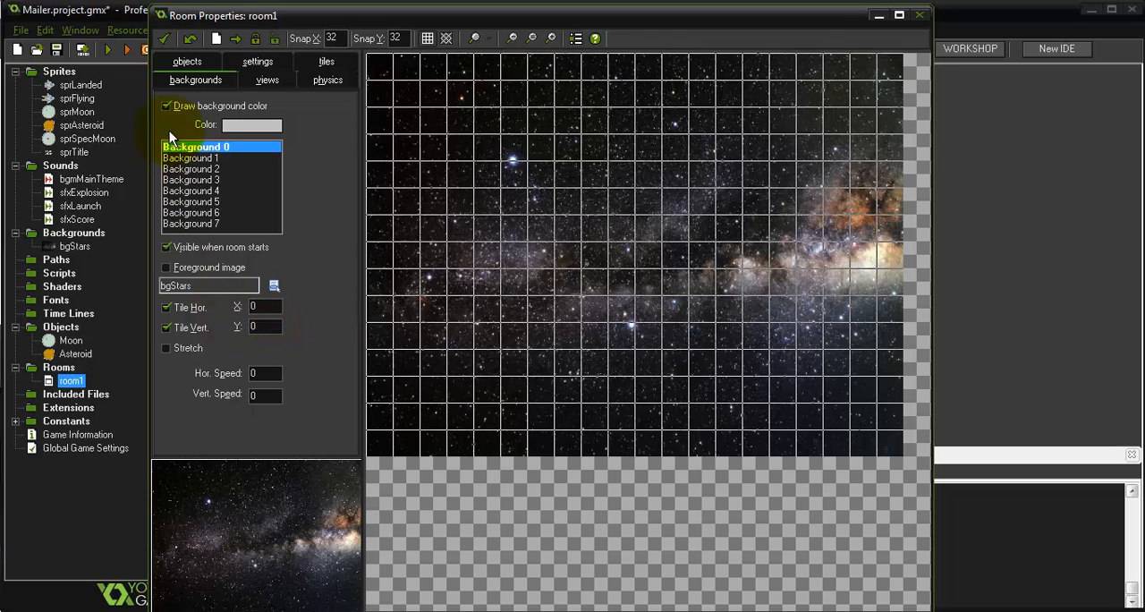
# Turn off drawing of the room's background color and hide the grid, then show the room's object placement options
pyautogui.click(175, 107)
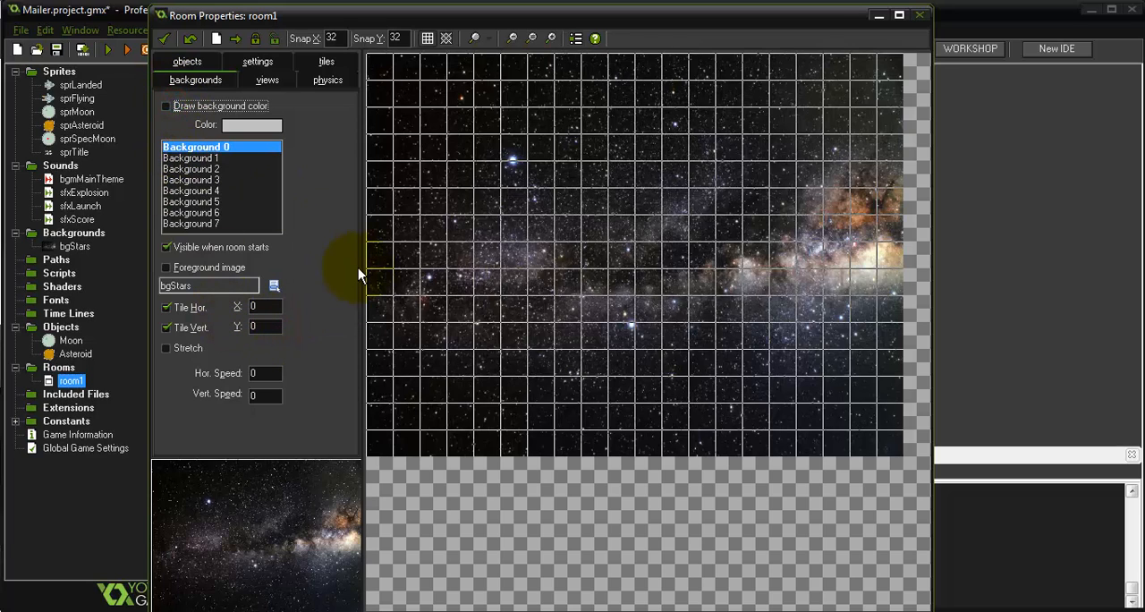
pyautogui.click(167, 107)
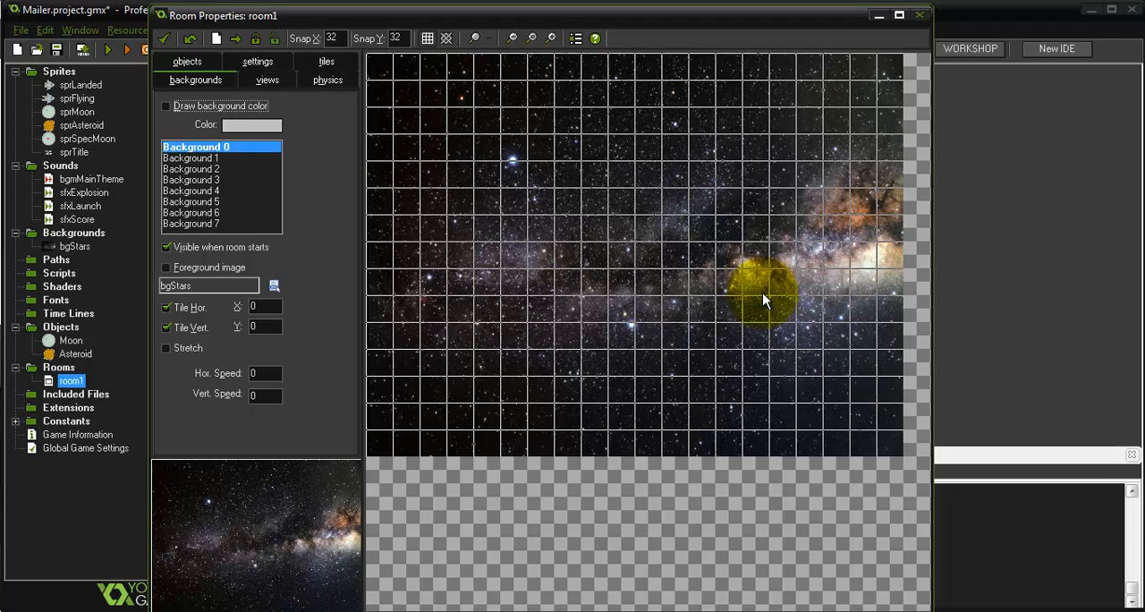
pyautogui.click(428, 38)
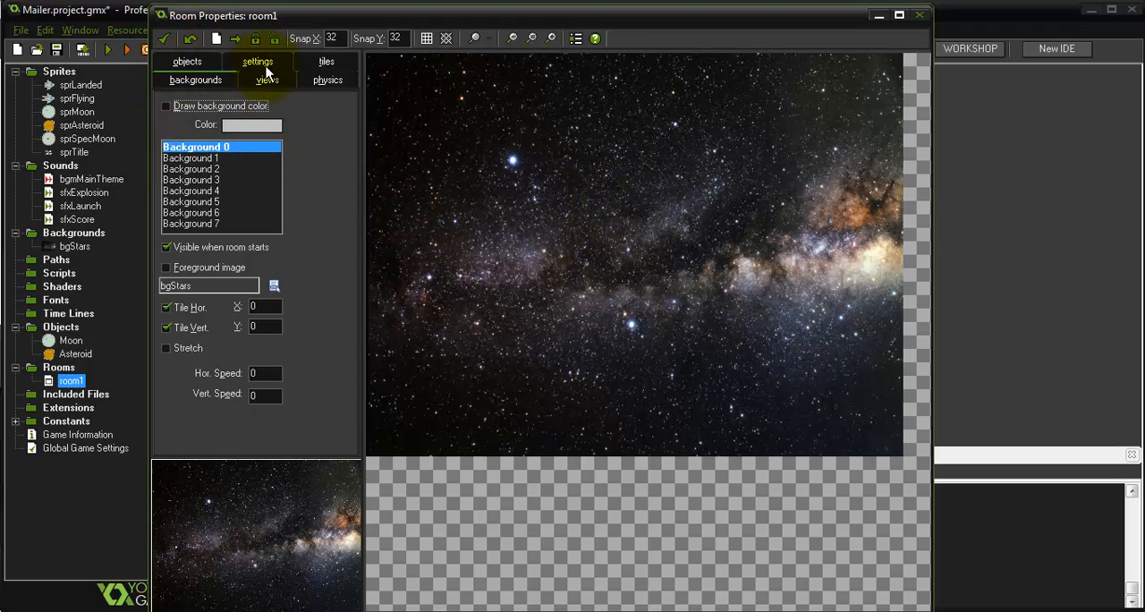
pyautogui.click(188, 61)
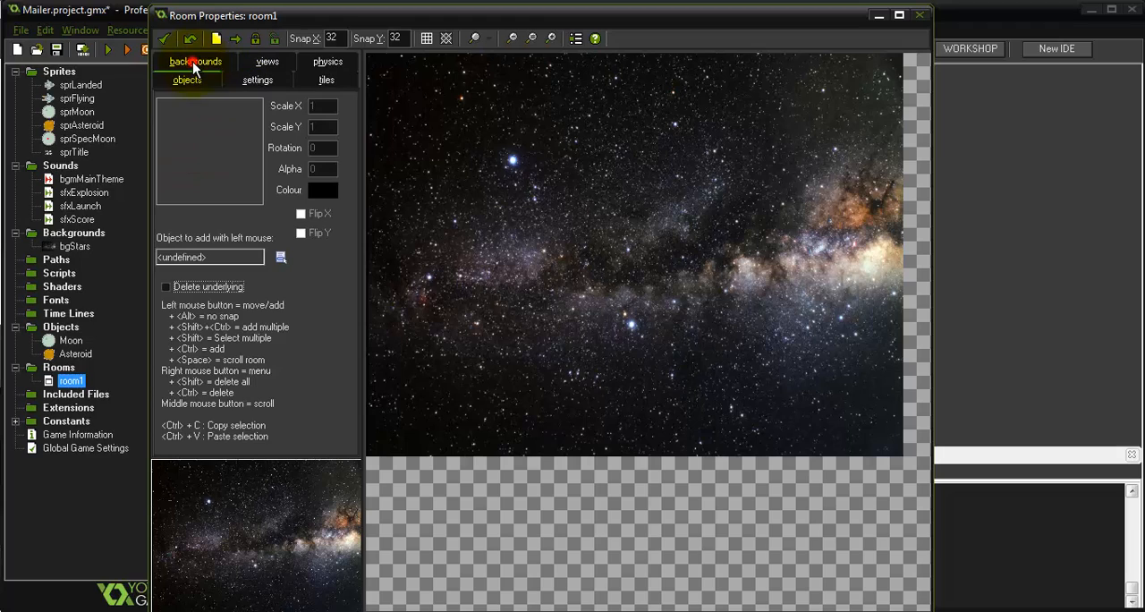
# Place four Moon instances in the room, two in the upper half and two in the lower half
pyautogui.click(209, 168)
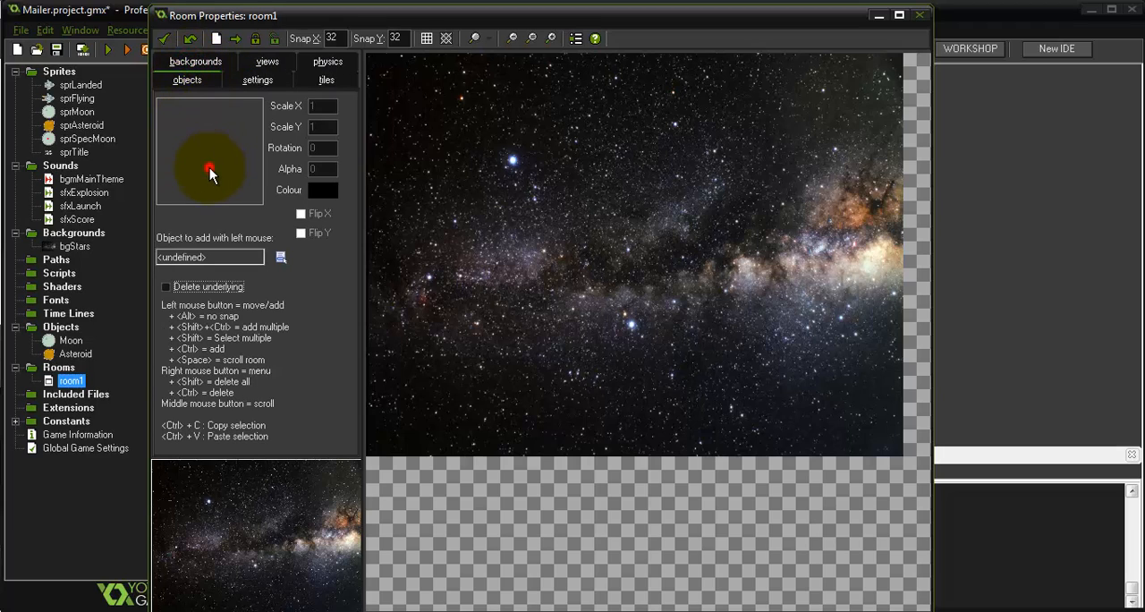
pyautogui.click(229, 178)
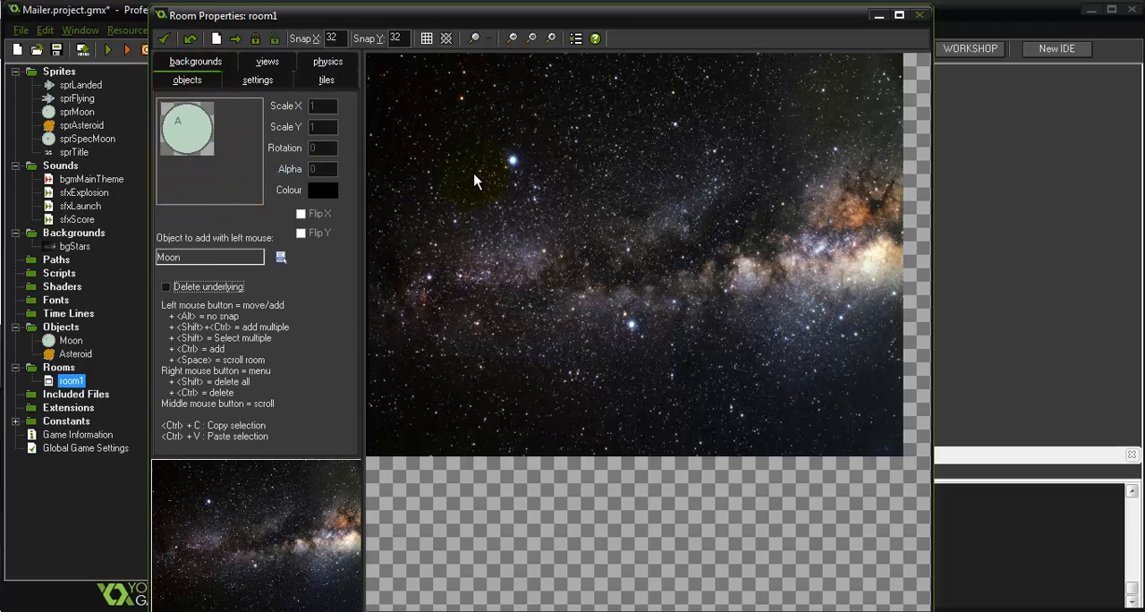
pyautogui.click(483, 147)
pyautogui.click(700, 153)
pyautogui.click(548, 332)
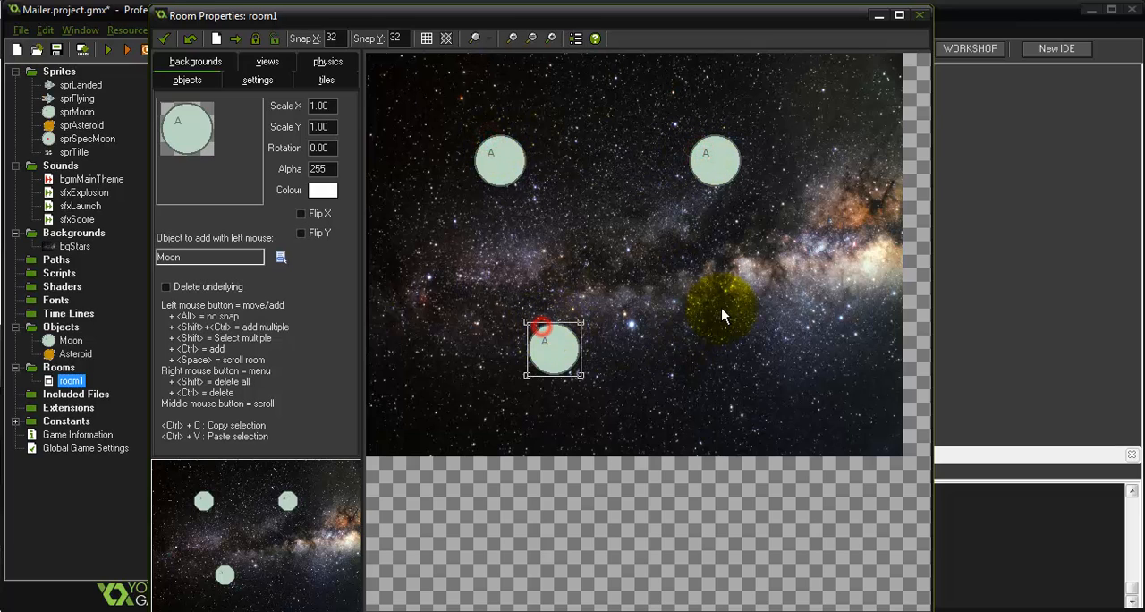
pyautogui.click(787, 312)
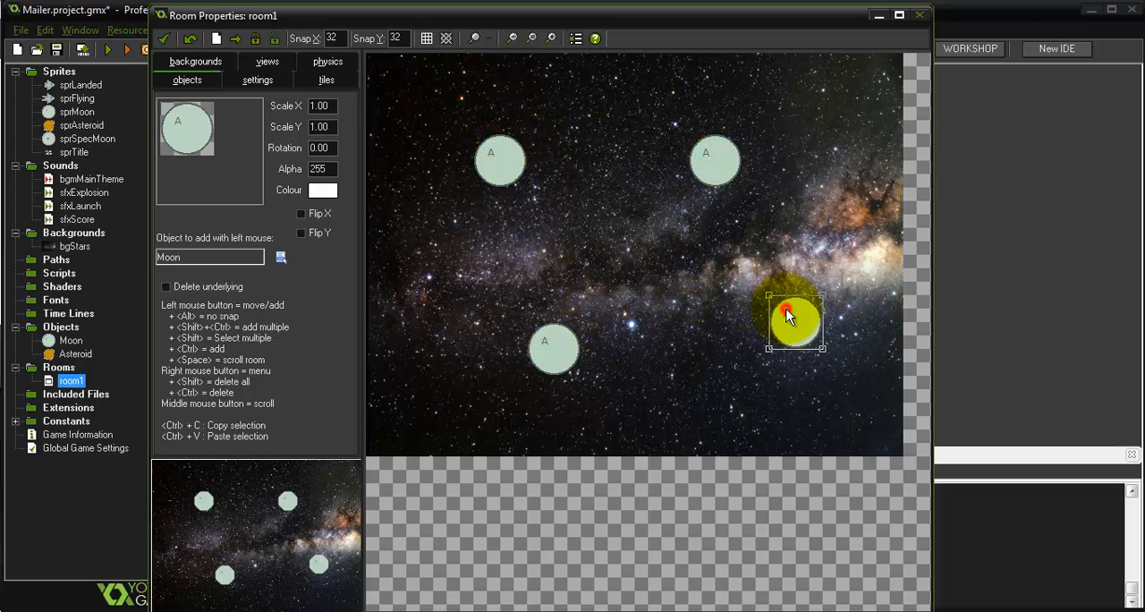
# Place four Asteroid instances in the gaps around the moons, spread across the room
pyautogui.click(189, 139)
pyautogui.click(234, 172)
pyautogui.click(436, 335)
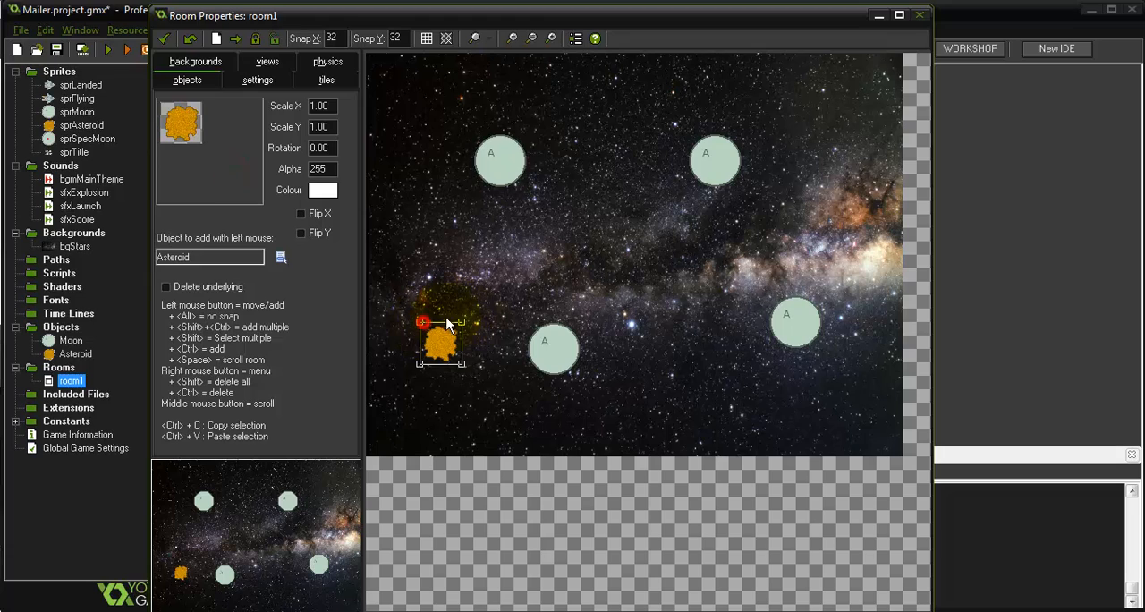
pyautogui.click(569, 151)
pyautogui.click(678, 259)
pyautogui.click(829, 154)
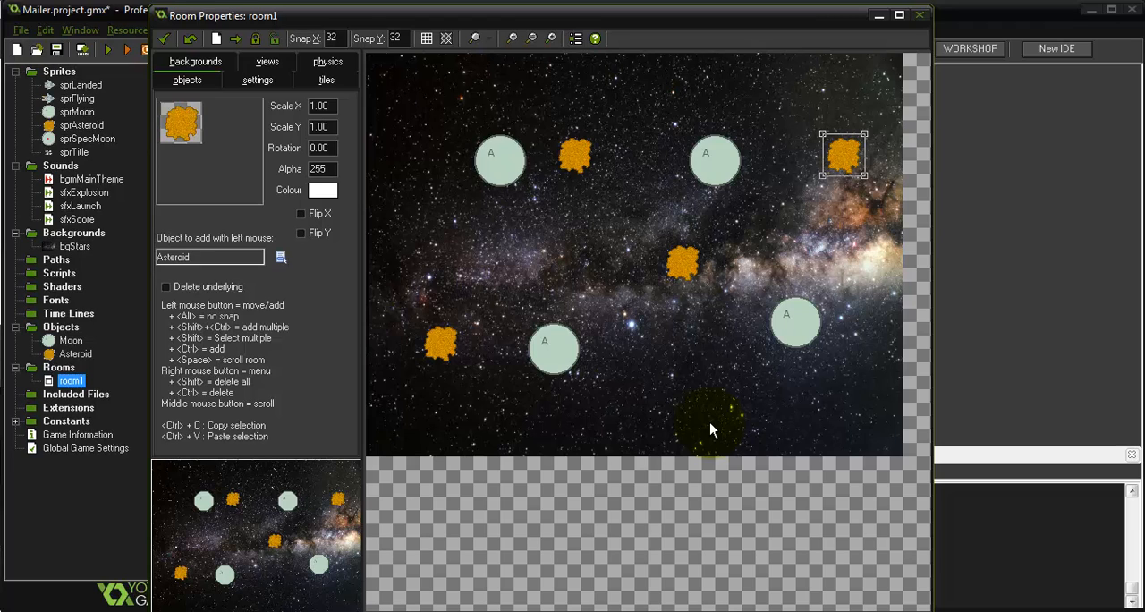
# Accept the room and test-run the game, closing the game window when done
pyautogui.click(163, 38)
pyautogui.click(108, 49)
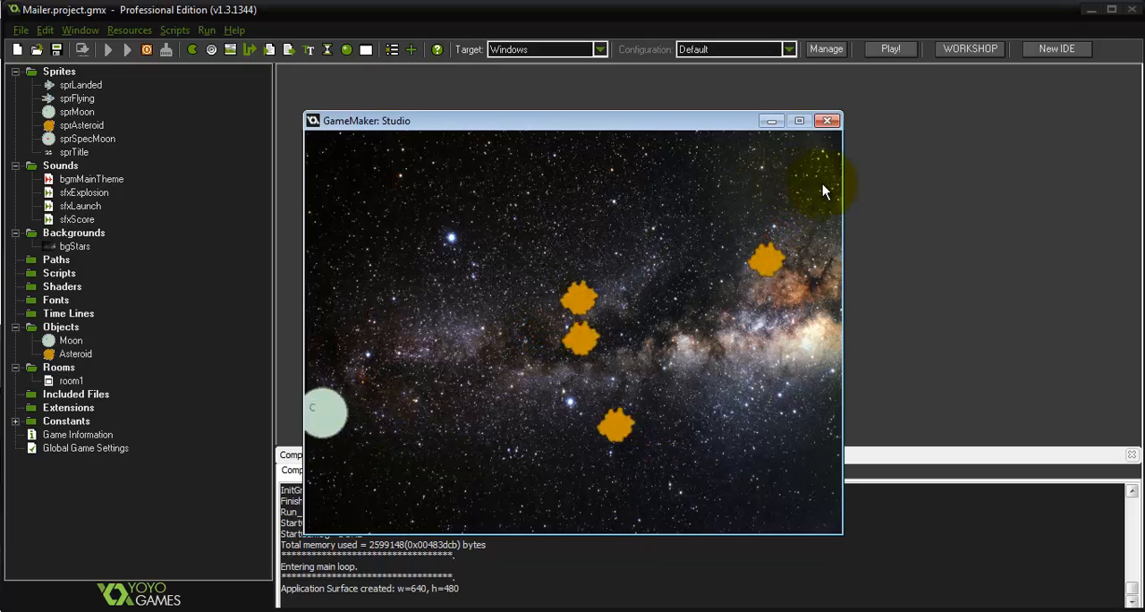
pyautogui.click(825, 127)
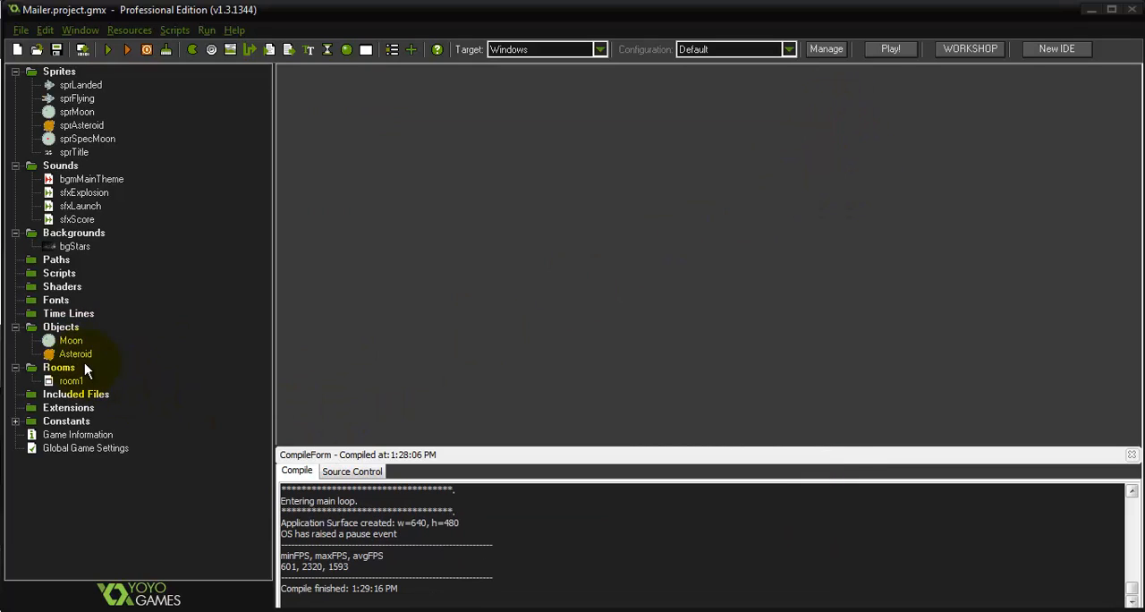
# Add a Change Sprite action to Moon's Create event using sprMoon, subimage 0 and speed 0
pyautogui.doubleClick(71, 340)
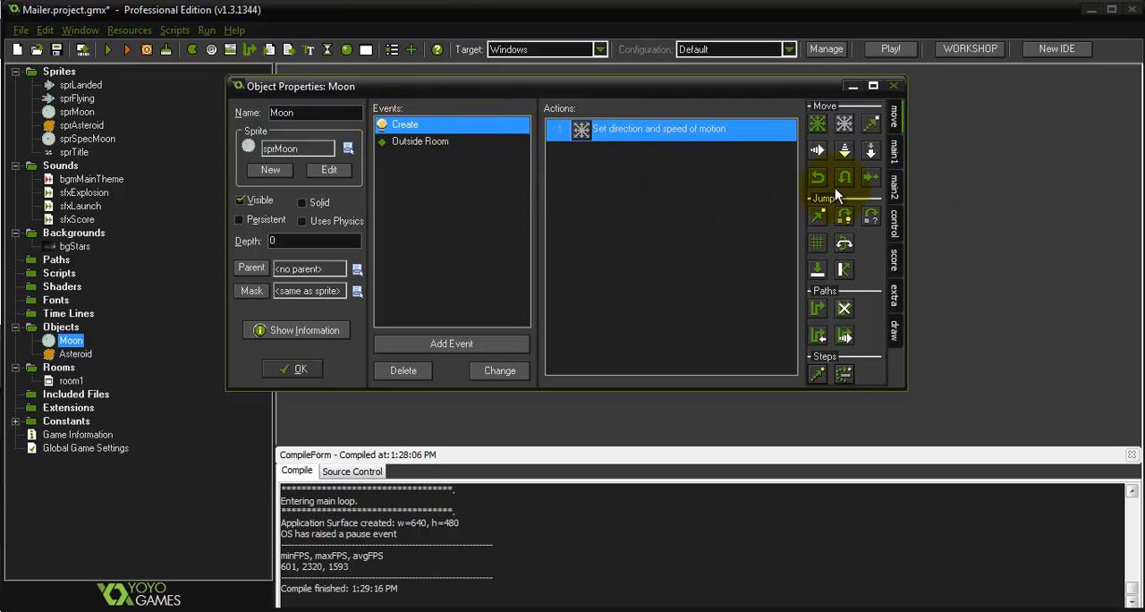
pyautogui.click(898, 187)
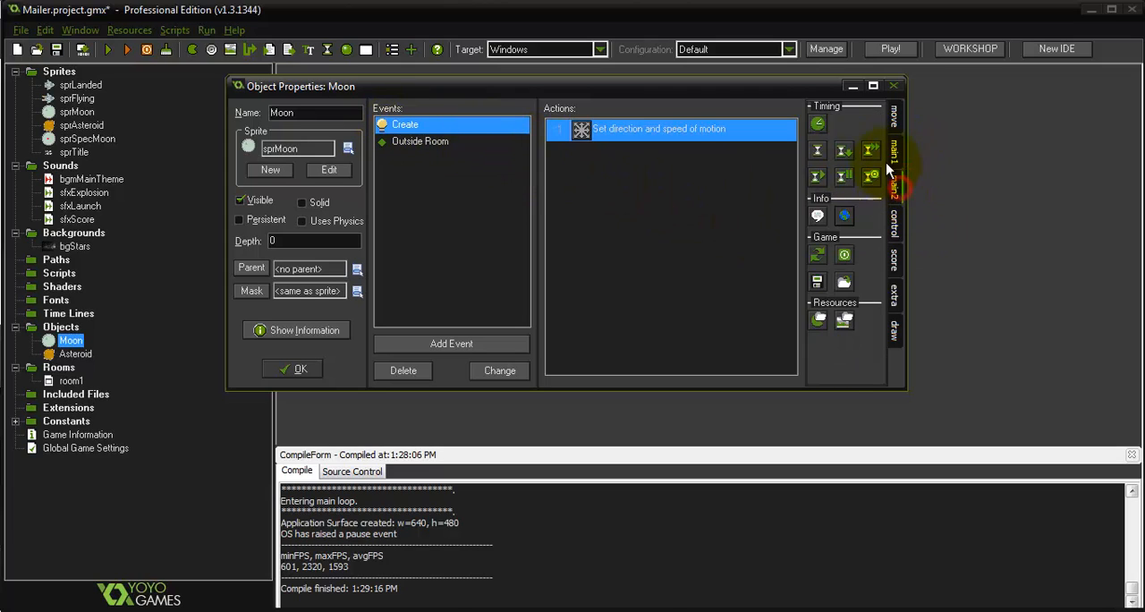
pyautogui.click(900, 155)
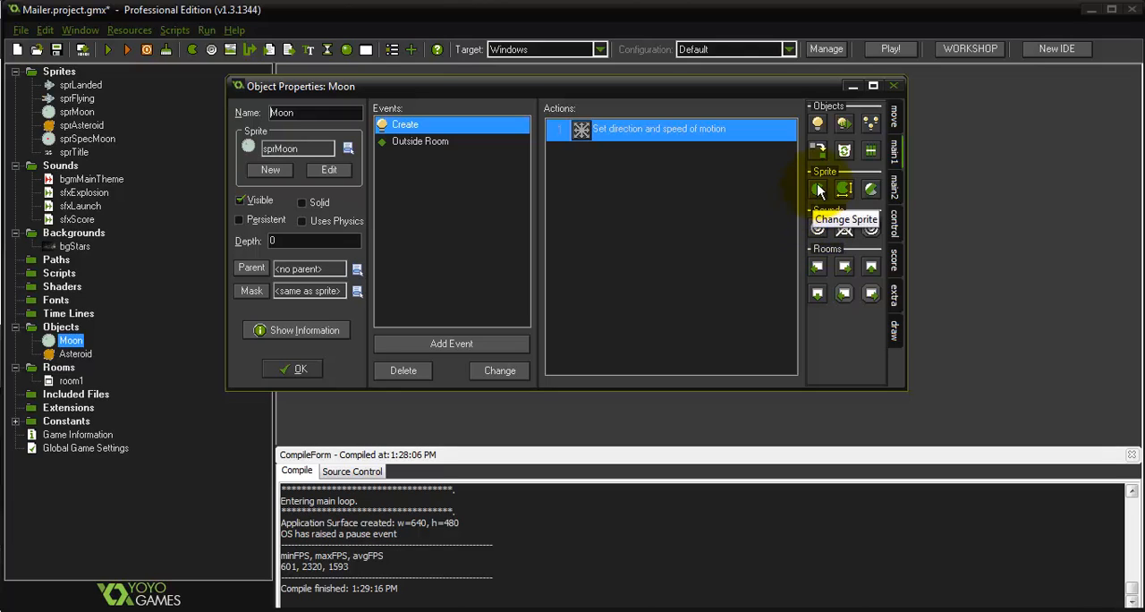
pyautogui.moveTo(818, 194); pyautogui.dragTo(643, 192)
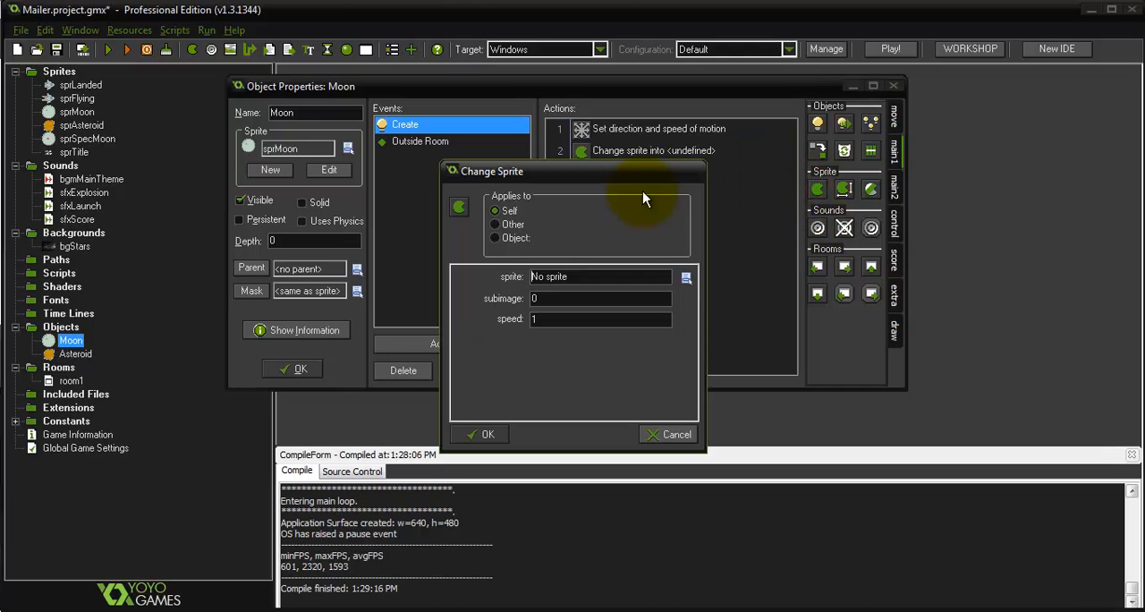
pyautogui.click(602, 281)
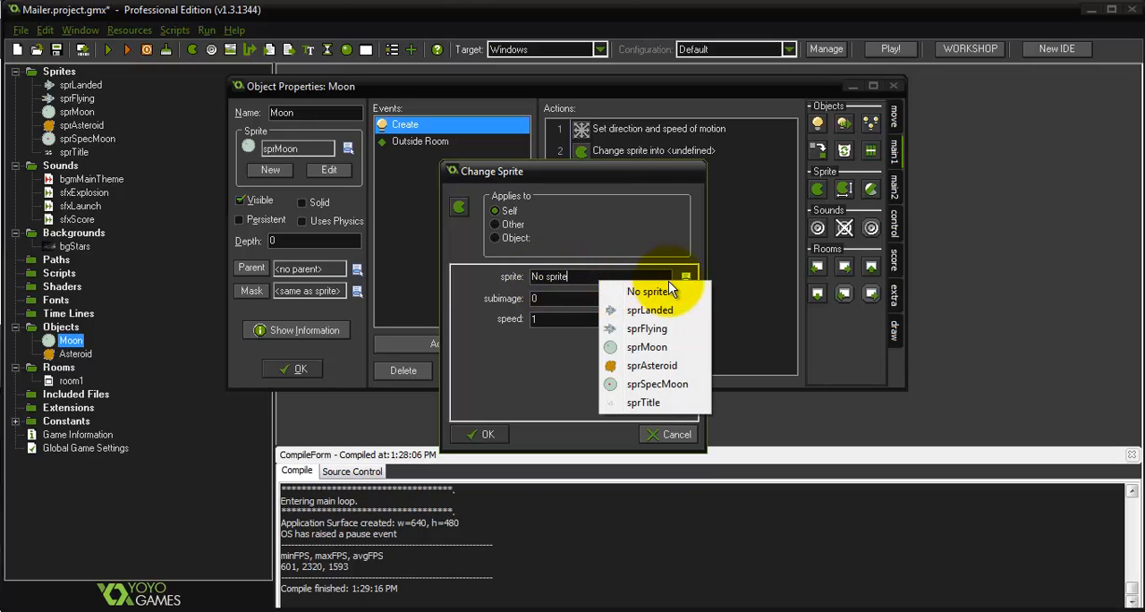
pyautogui.click(647, 349)
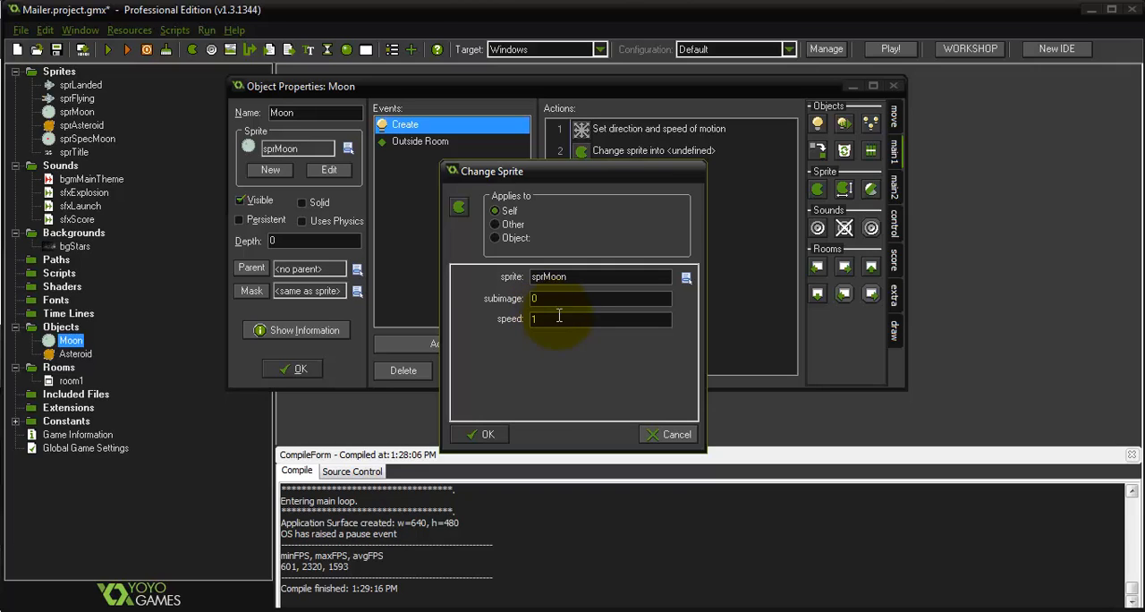
pyautogui.doubleClick(575, 320)
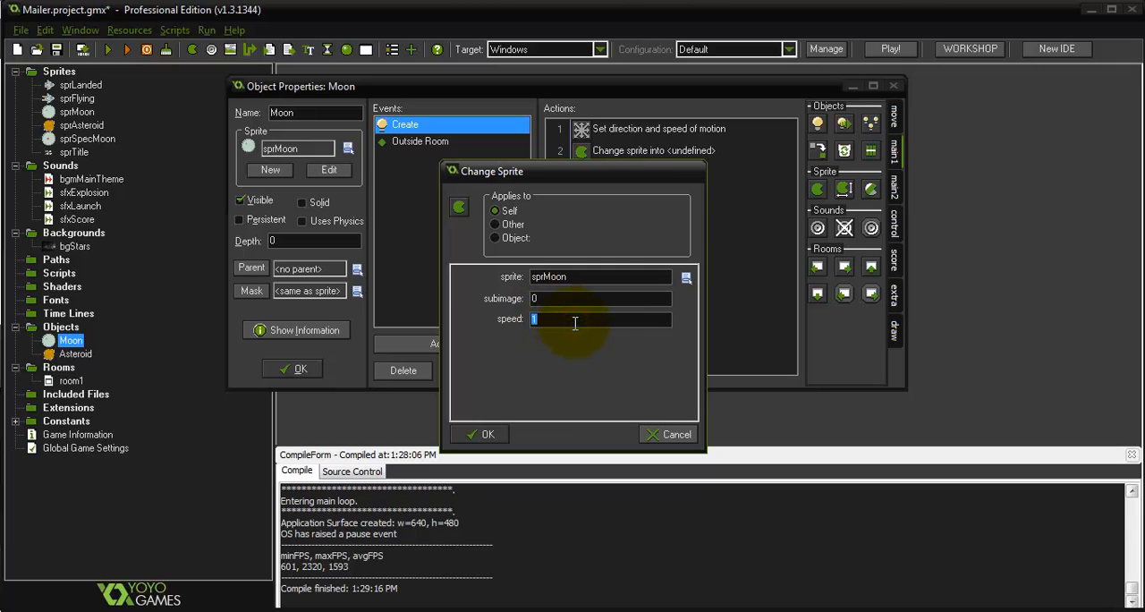
pyautogui.write('0')
pyautogui.click(484, 434)
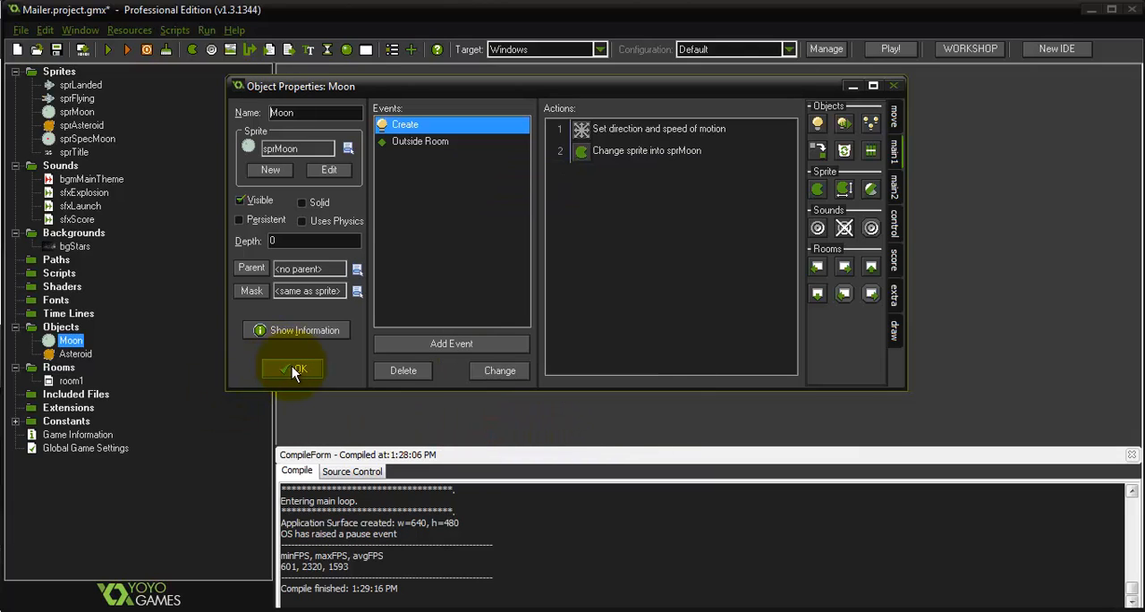
# Accept the Moon object and run the game to check the moons' sprites, closing the game window when done
pyautogui.click(292, 366)
pyautogui.click(106, 51)
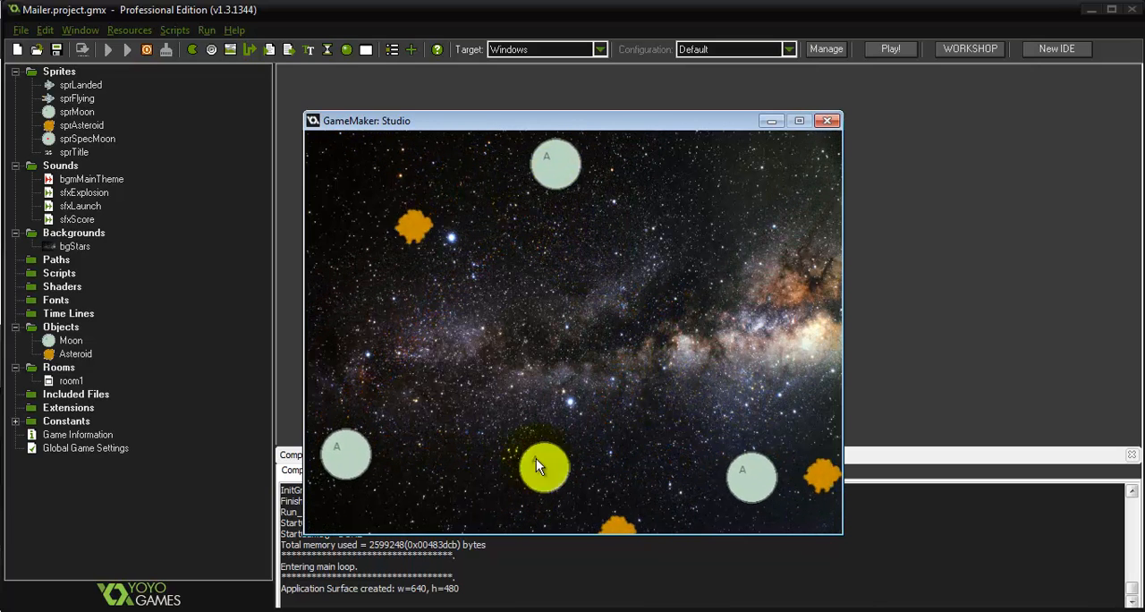
pyautogui.click(832, 120)
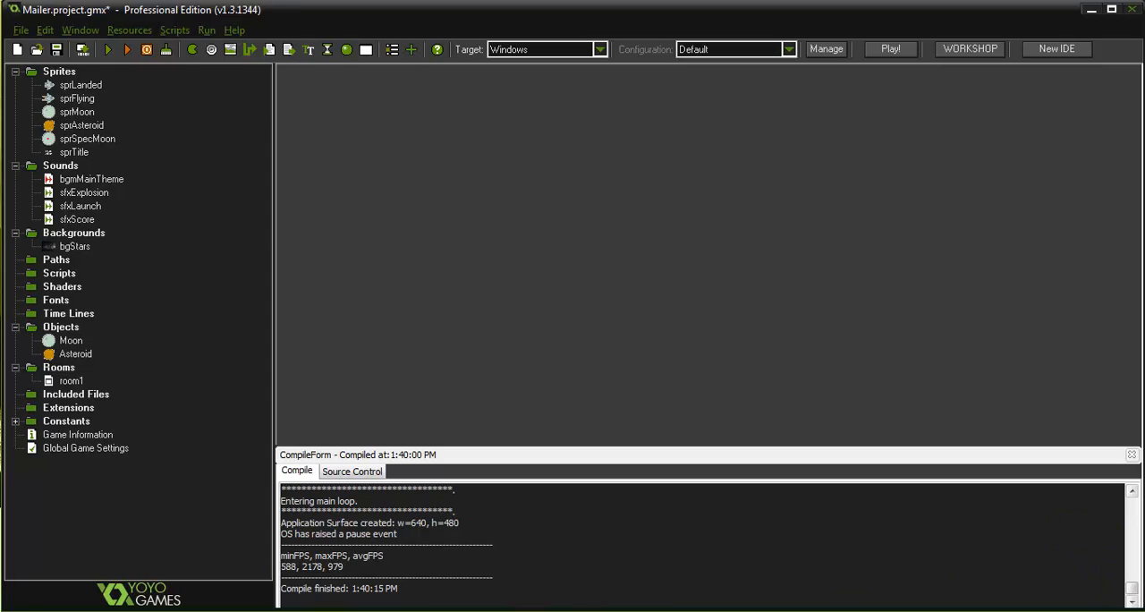
# Create a new object named ShipFlying without a sprite and accept it
pyautogui.rightClick(72, 327)
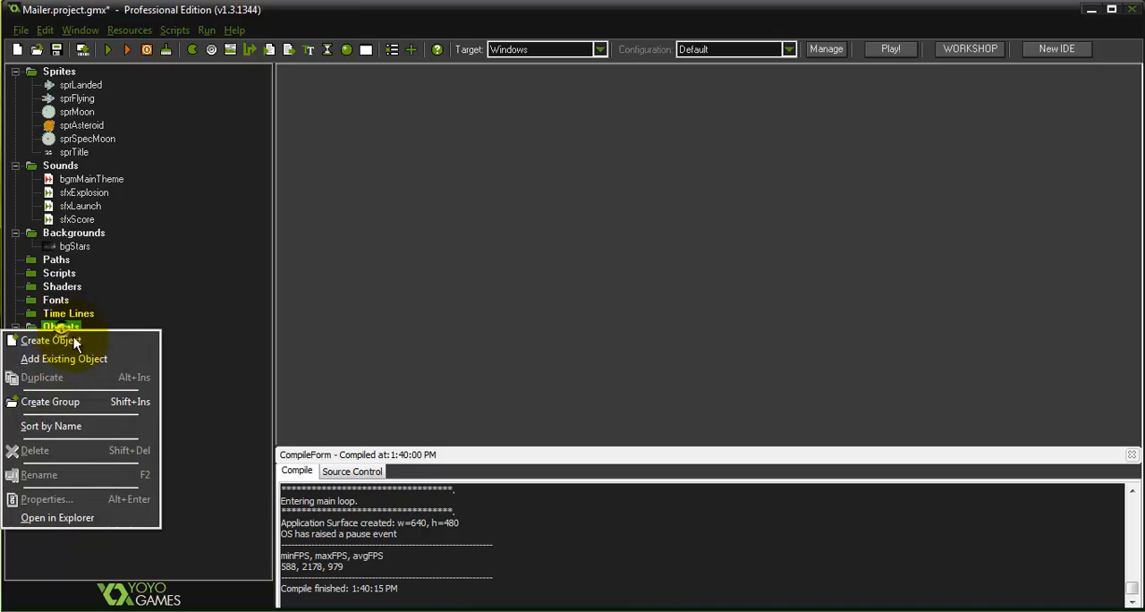
pyautogui.click(54, 341)
pyautogui.doubleClick(239, 45)
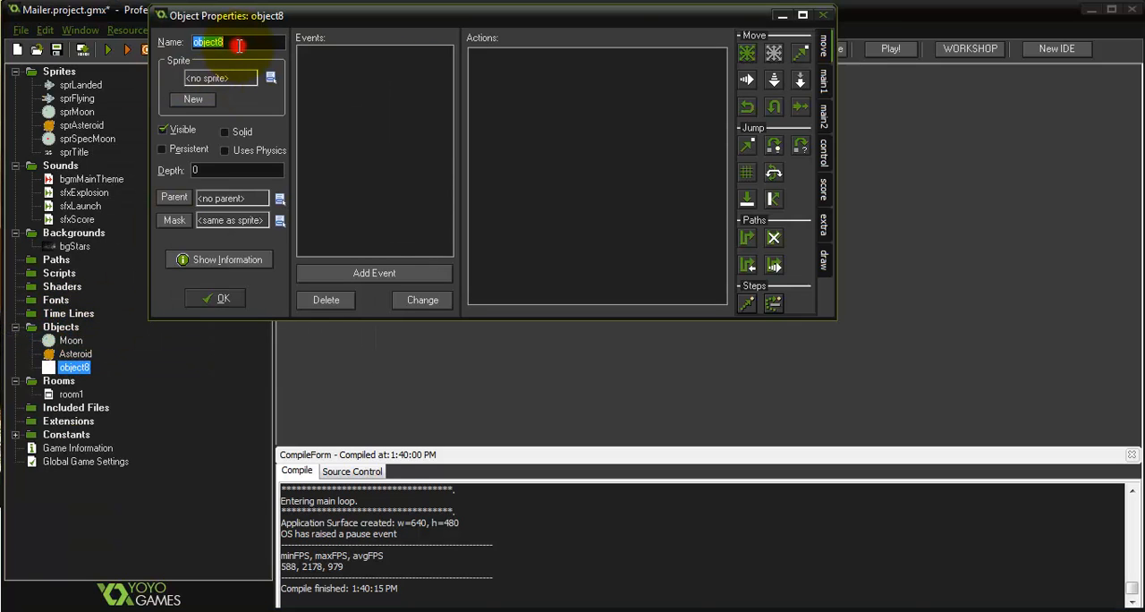
pyautogui.write('ShipFlying')
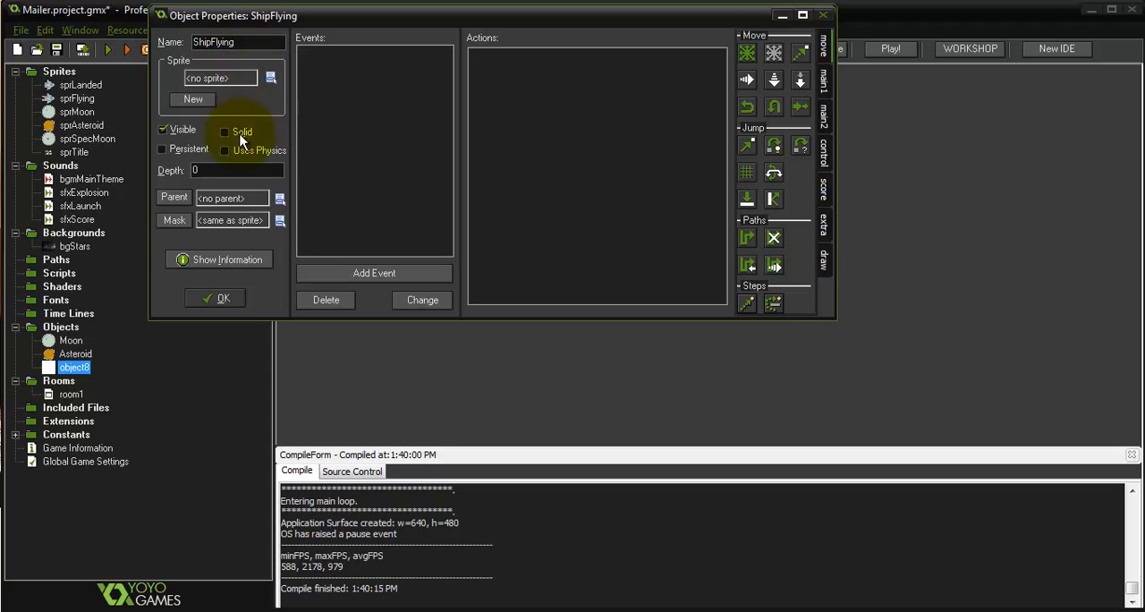
pyautogui.click(215, 305)
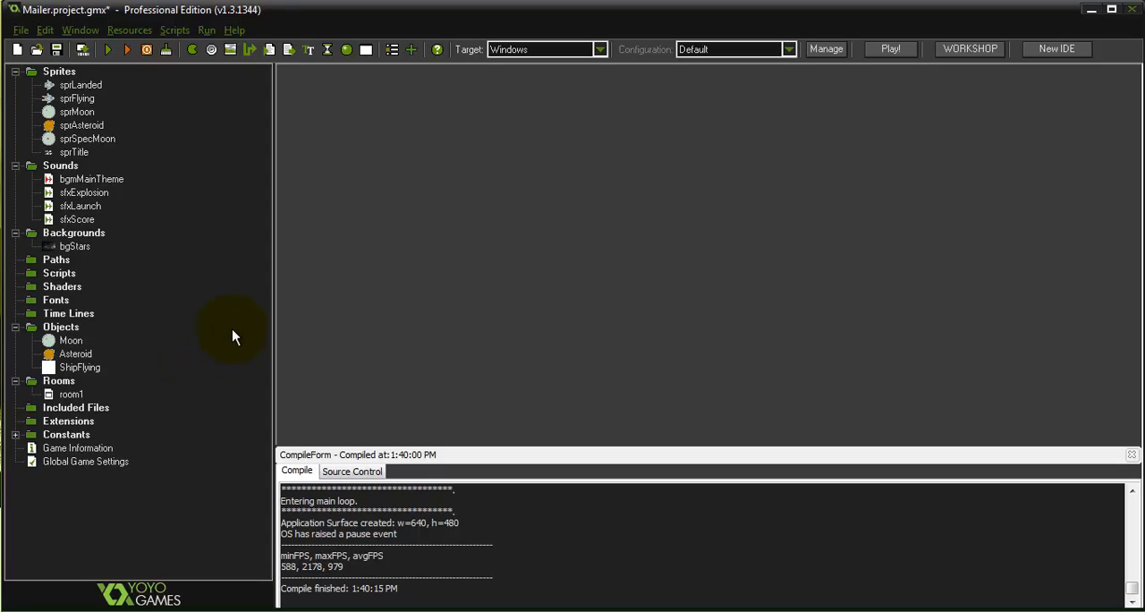
# Duplicate the Moon object, give the copy the sprSpecMoon sprite, name it SpecMoon and accept it
pyautogui.click(77, 329)
pyautogui.click(78, 341)
pyautogui.rightClick(79, 342)
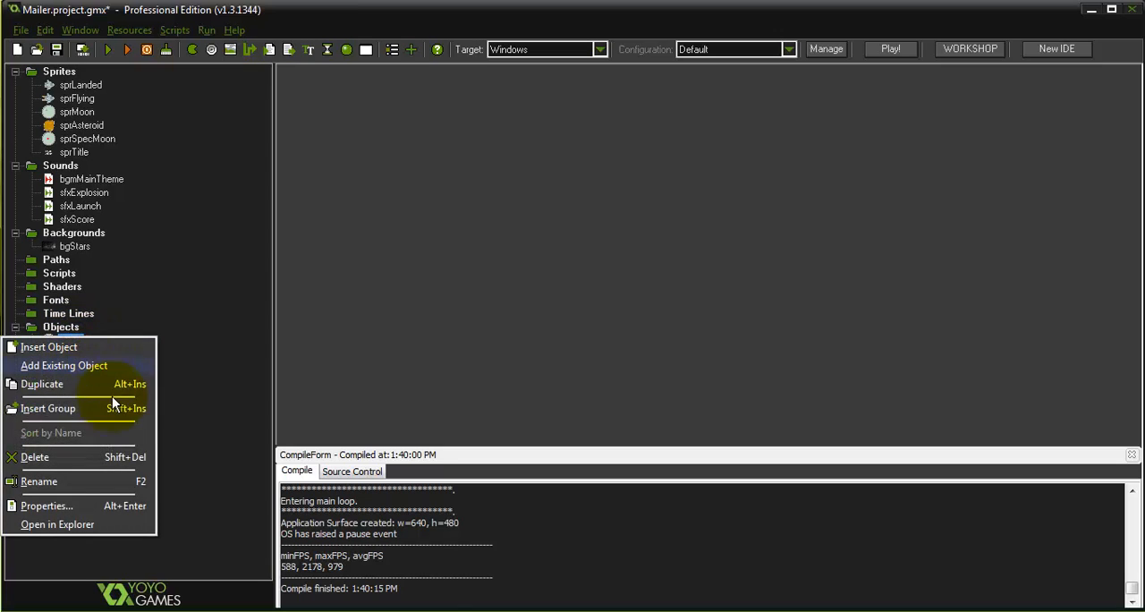
pyautogui.click(77, 385)
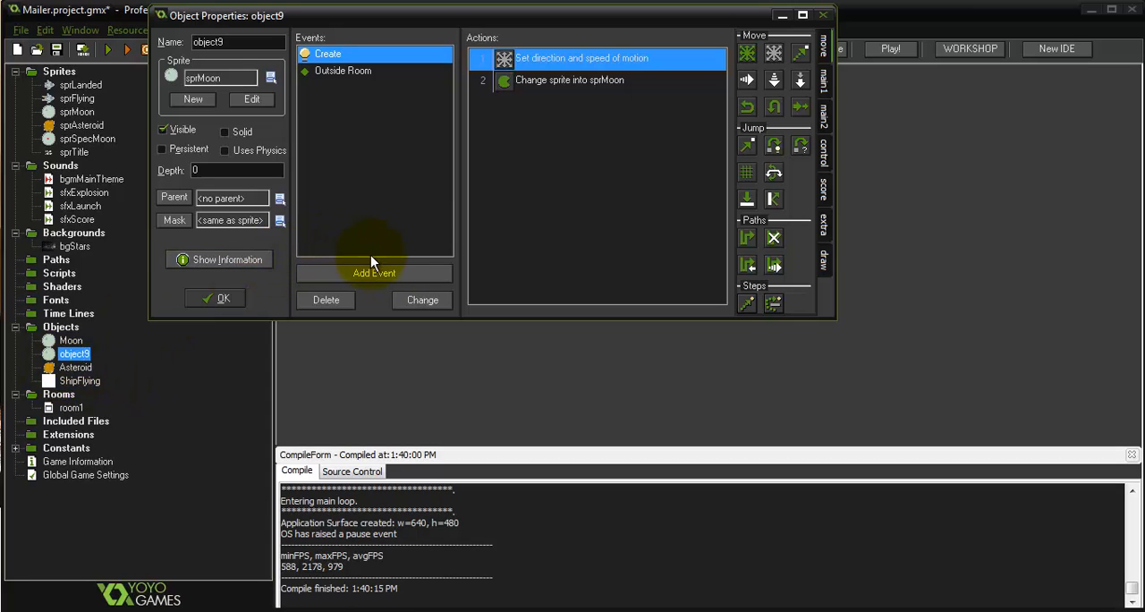
pyautogui.click(206, 79)
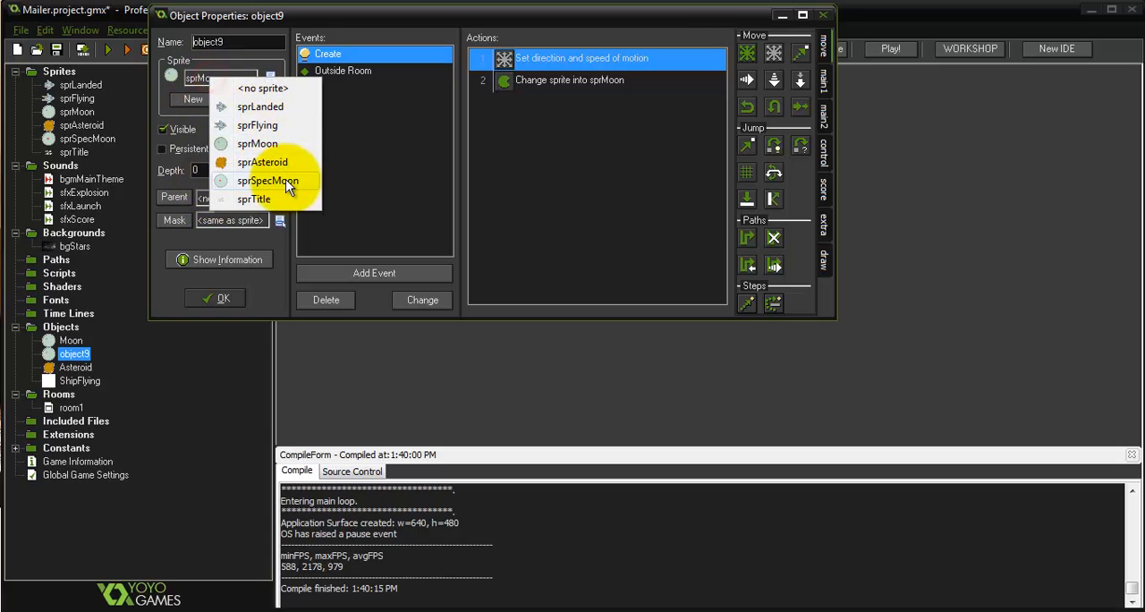
pyautogui.click(286, 182)
pyautogui.doubleClick(235, 42)
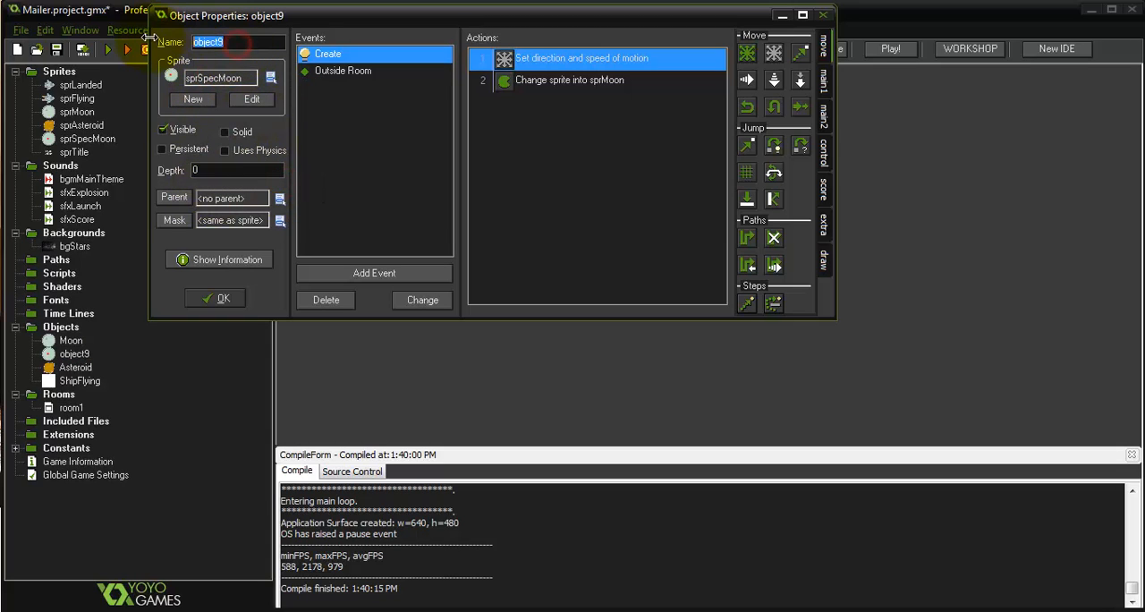
pyautogui.write('SpecMoon')
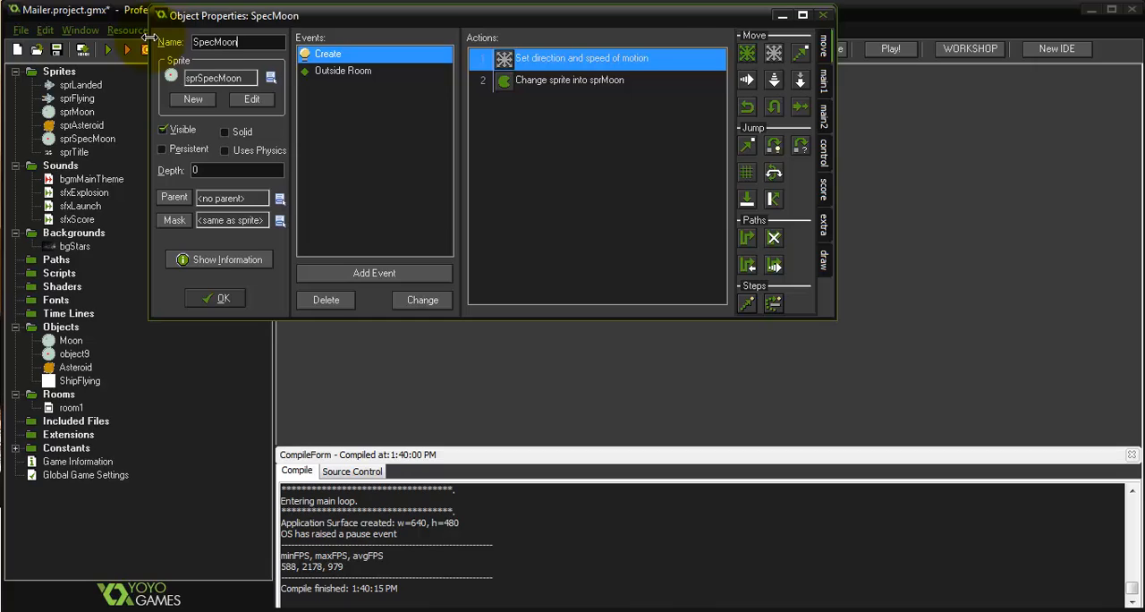
pyautogui.press('Return')
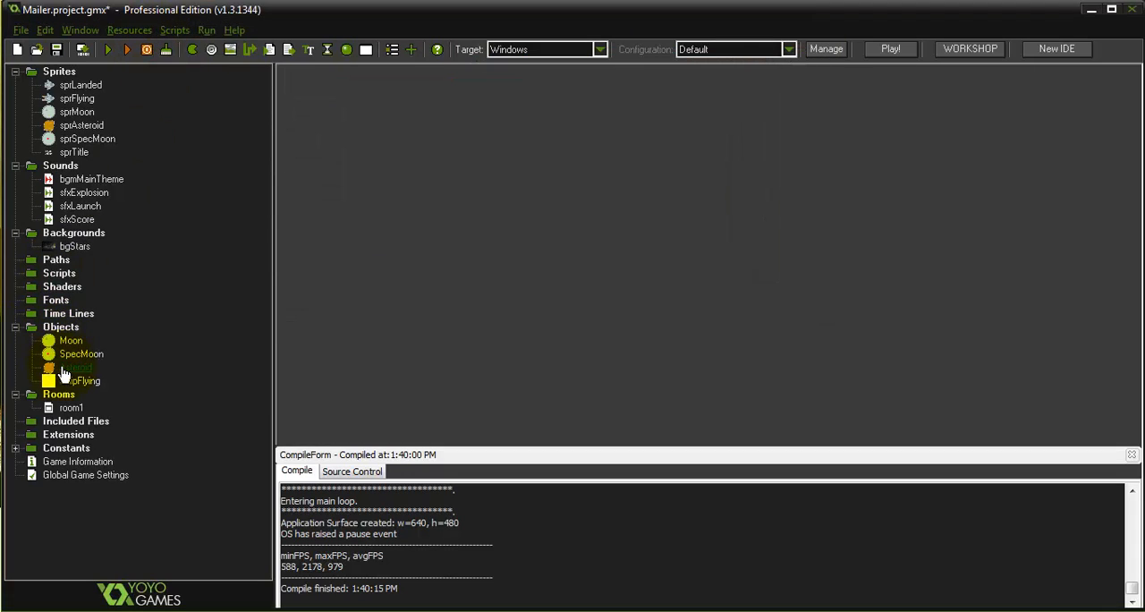
# Create a new object named ShipLanded with the sprLanded sprite and accept it
pyautogui.rightClick(61, 327)
pyautogui.click(88, 339)
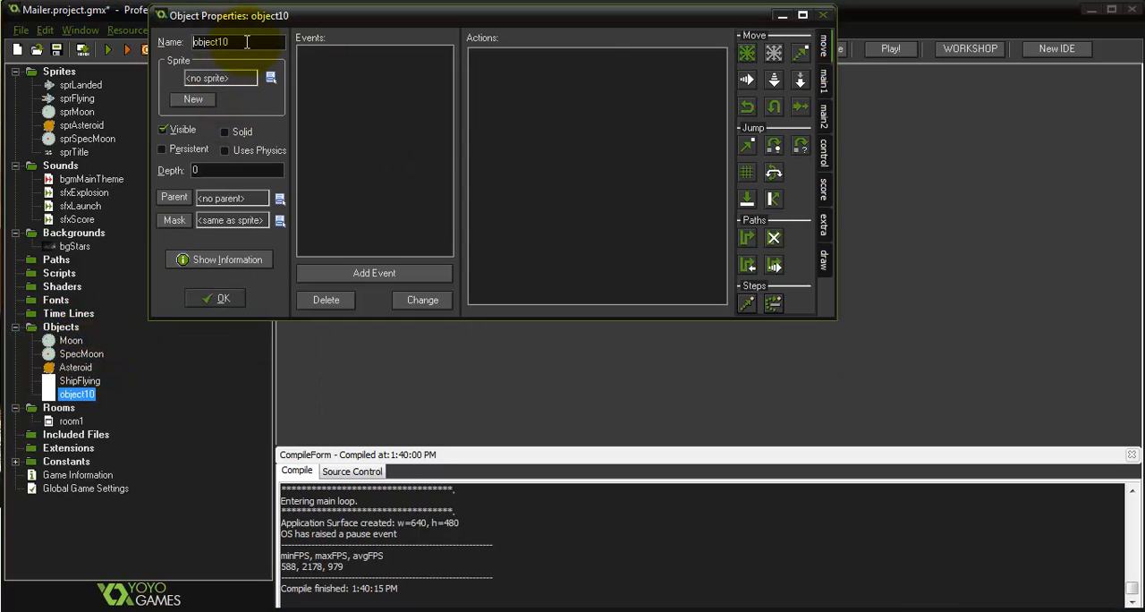
pyautogui.write('Sh')
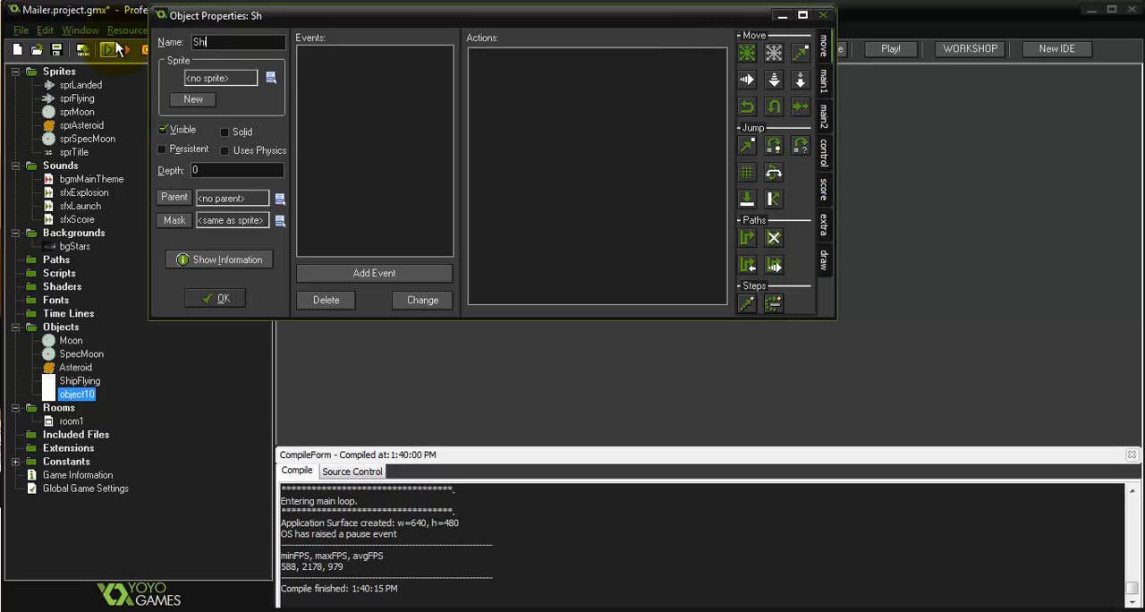
pyautogui.write('ipLanded')
pyautogui.click(227, 75)
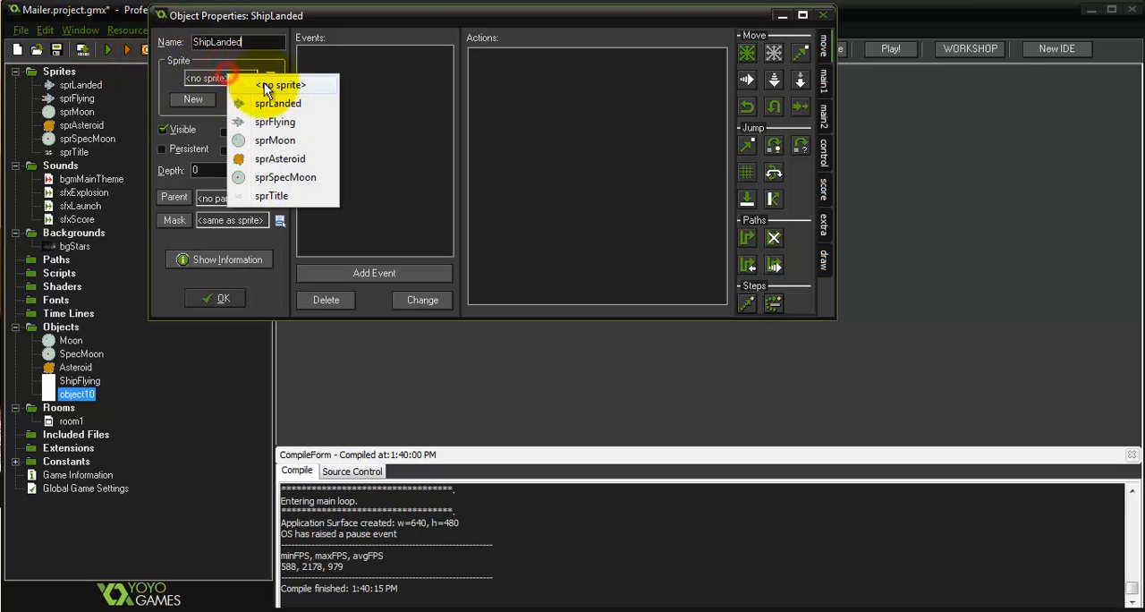
pyautogui.click(300, 103)
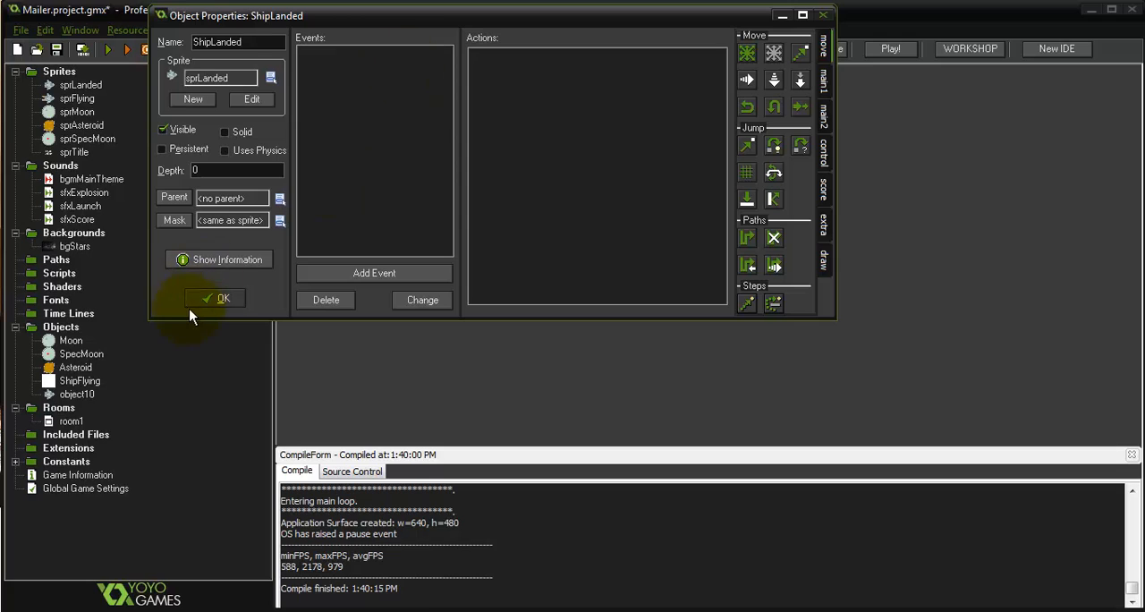
pyautogui.click(211, 299)
# Open room1 and place one ShipLanded instance above the lower-left asteroid, in the room's left part
pyautogui.doubleClick(68, 424)
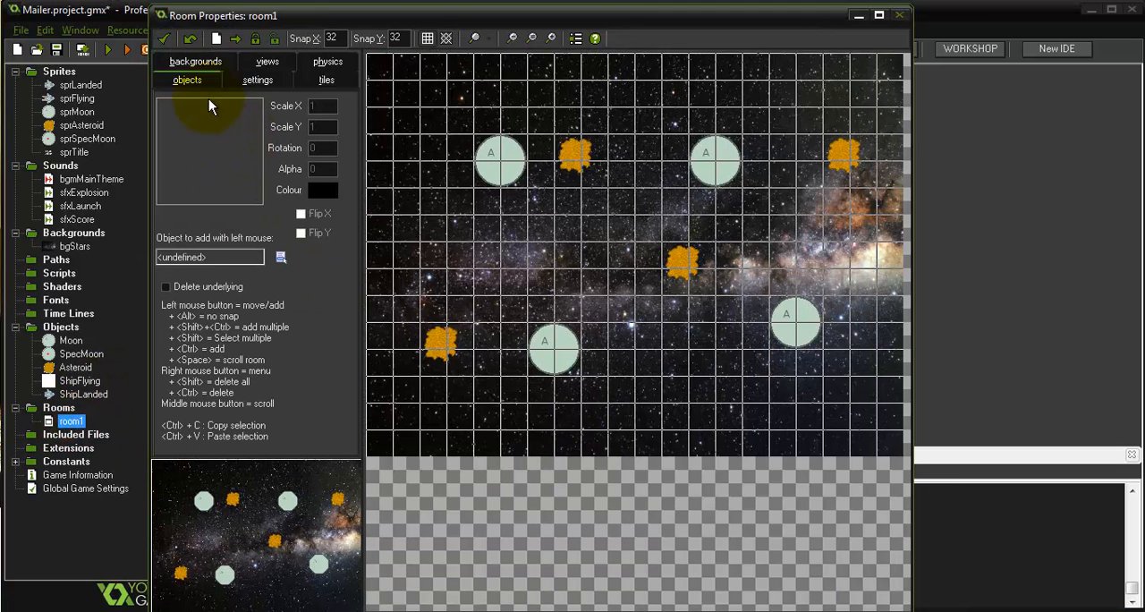
pyautogui.click(222, 141)
pyautogui.click(273, 228)
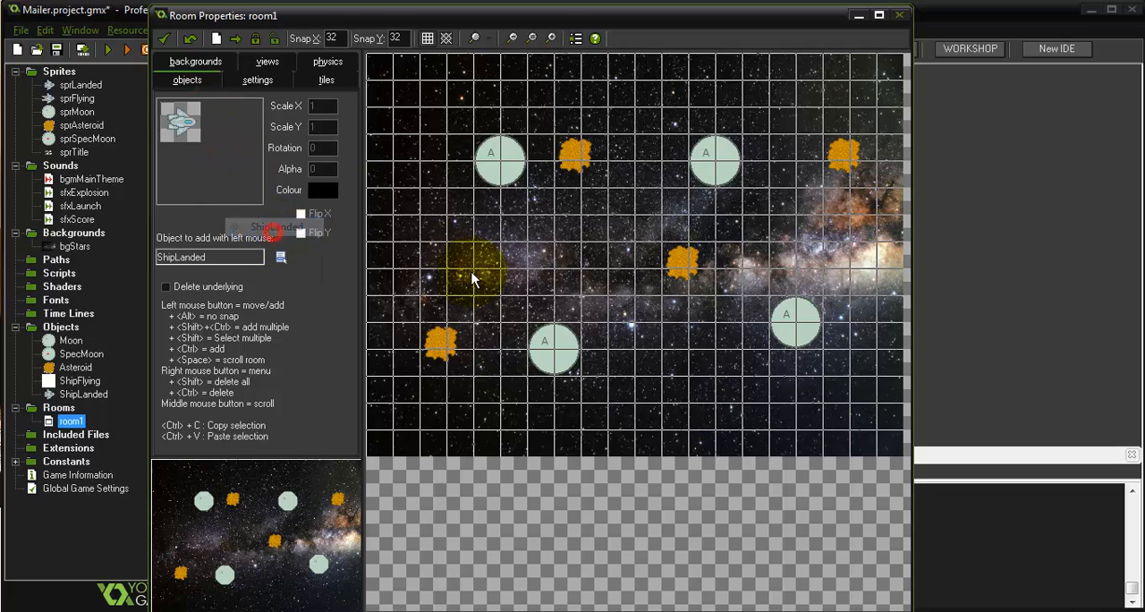
pyautogui.click(467, 259)
# Place one SpecMoon instance in room1 between and slightly below the two upper moons, and accept the room
pyautogui.click(240, 163)
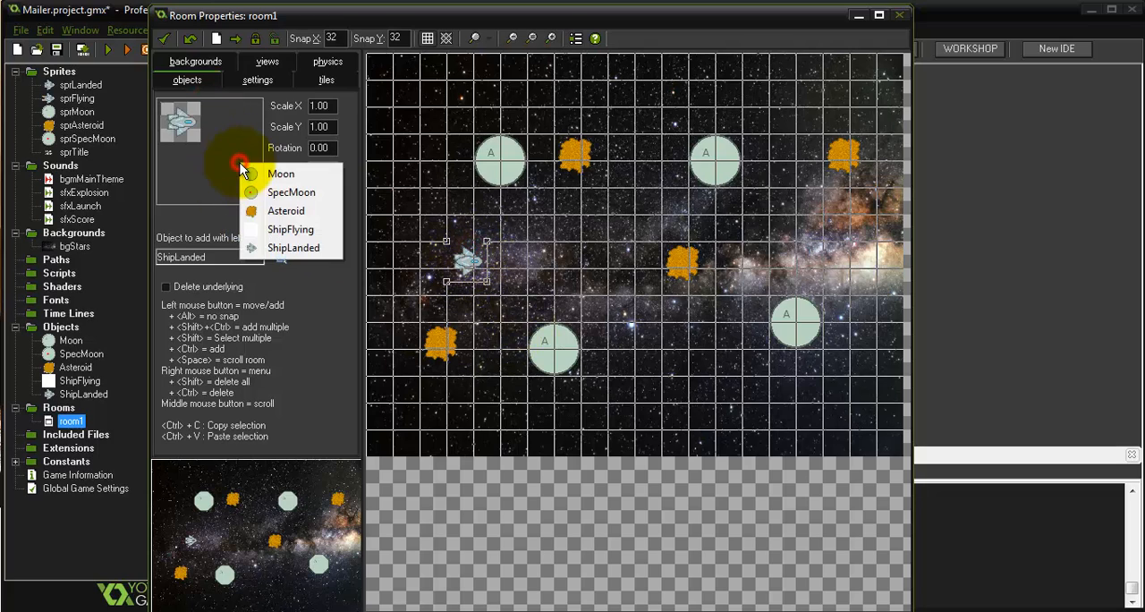
pyautogui.click(279, 194)
pyautogui.click(624, 245)
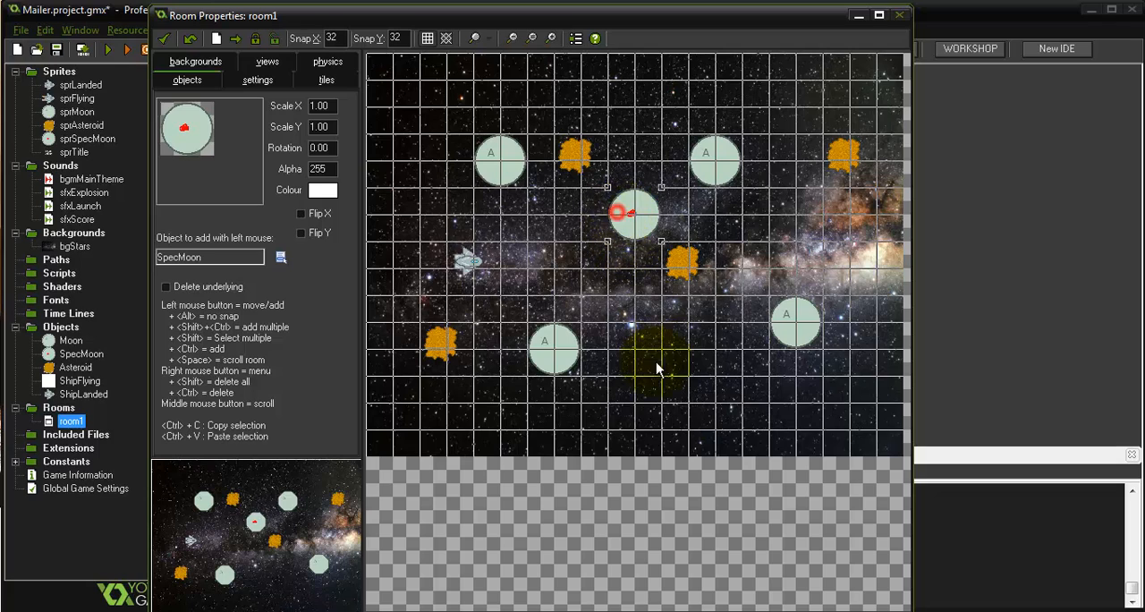
pyautogui.click(164, 40)
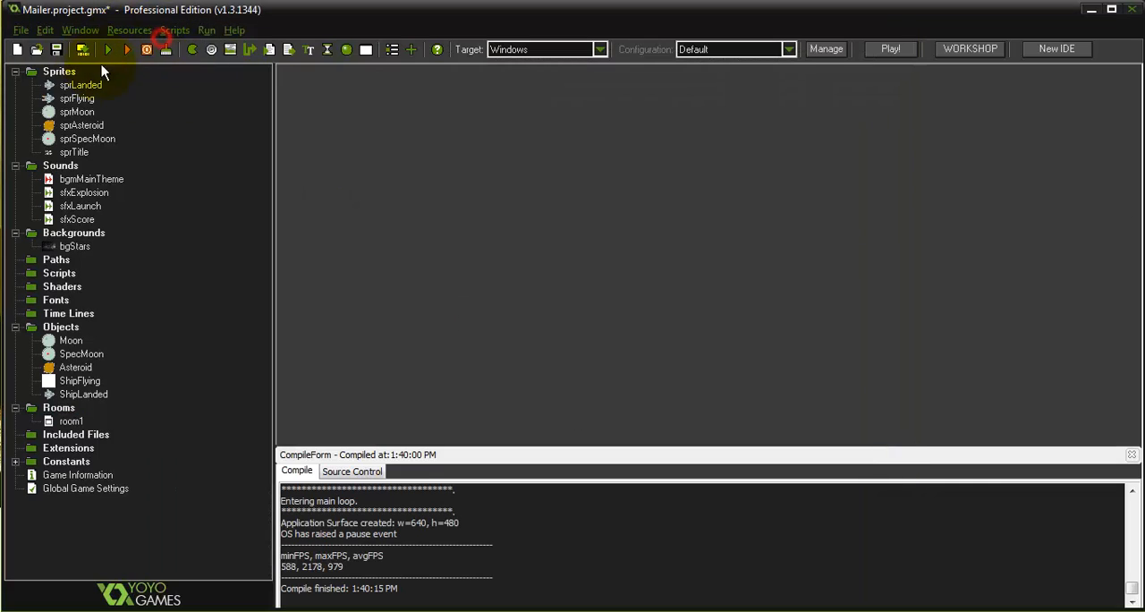
# Test-run the game to check the landed ship and special moon in the room, and close it
pyautogui.click(110, 49)
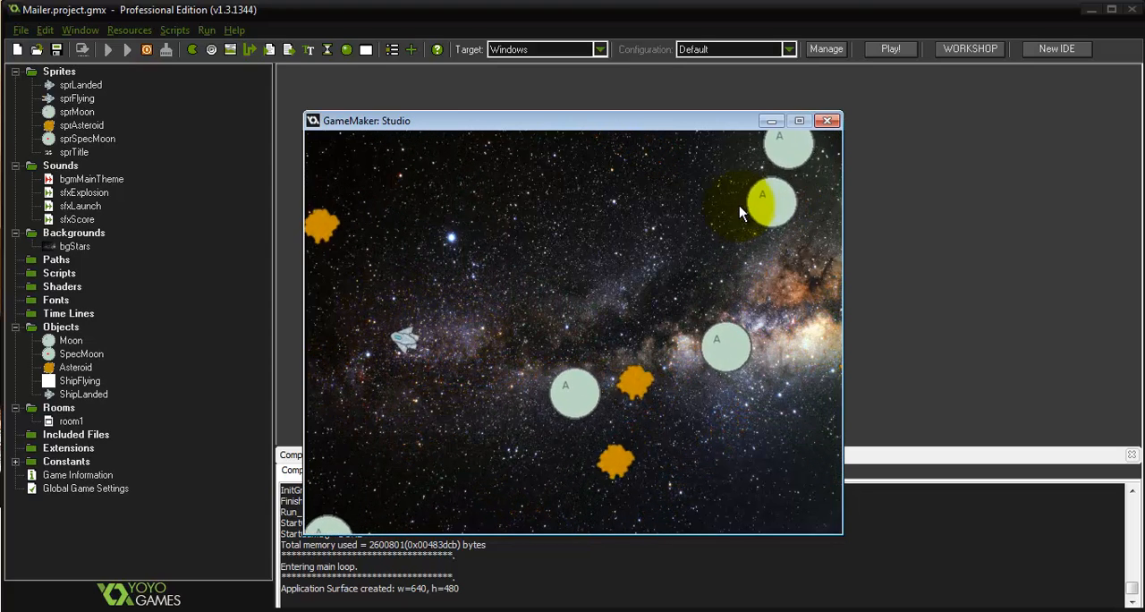
pyautogui.click(827, 121)
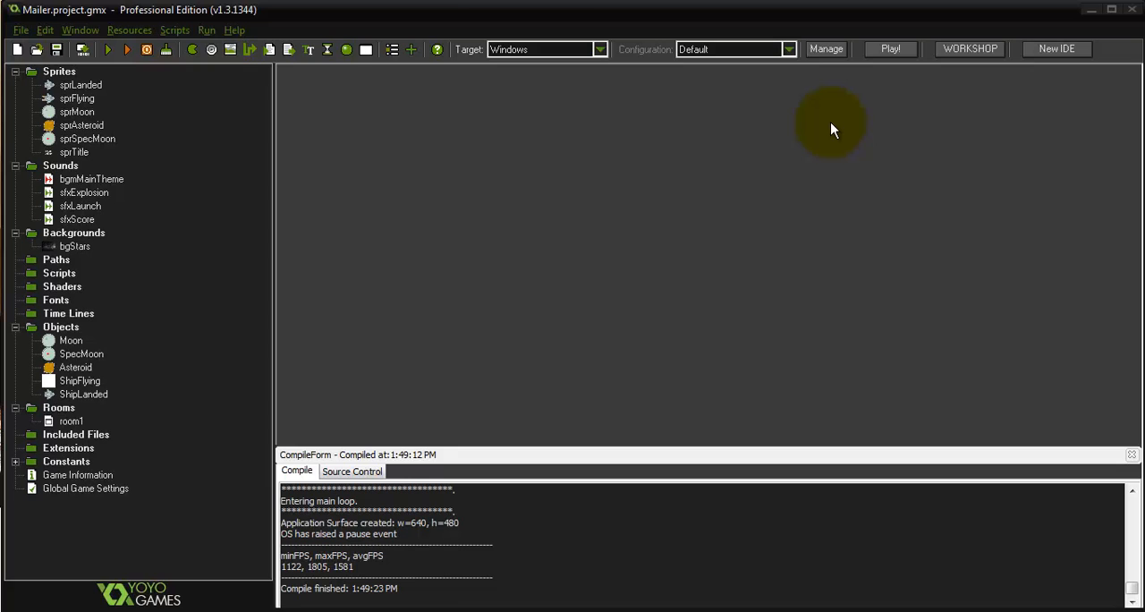
# Open the ShipLanded object and add an End Step event
pyautogui.doubleClick(106, 395)
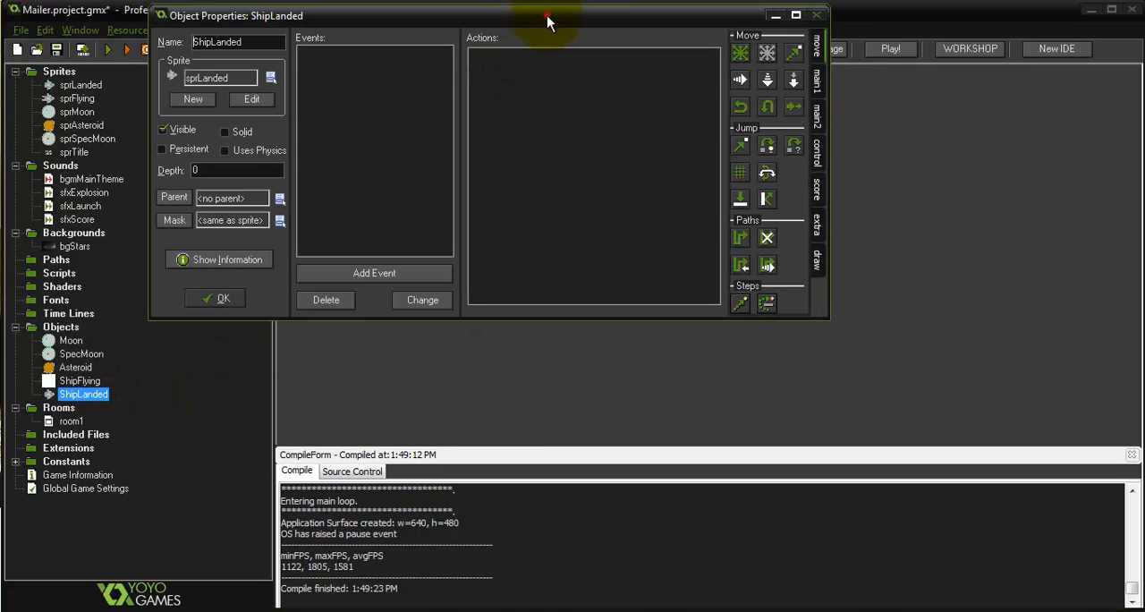
pyautogui.moveTo(550, 13); pyautogui.dragTo(672, 72)
pyautogui.click(479, 324)
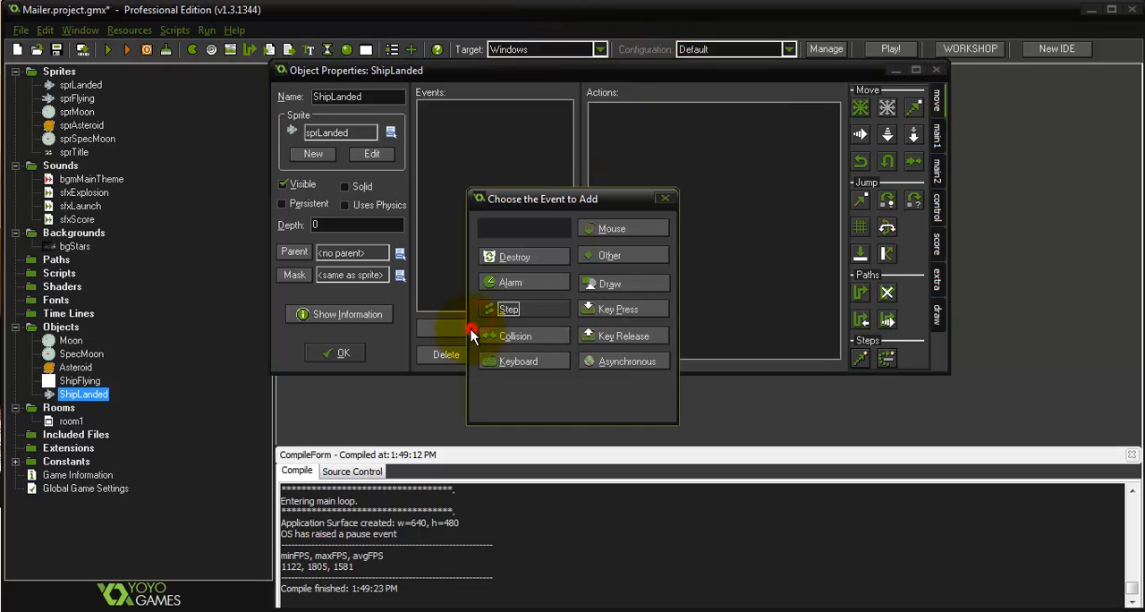
pyautogui.click(539, 311)
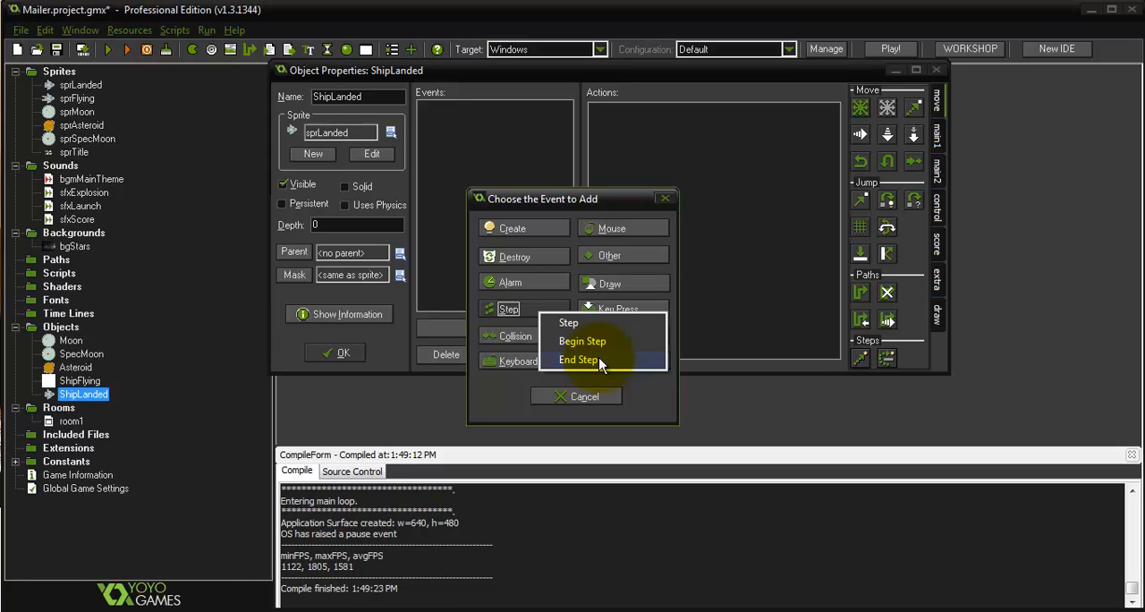
pyautogui.click(598, 357)
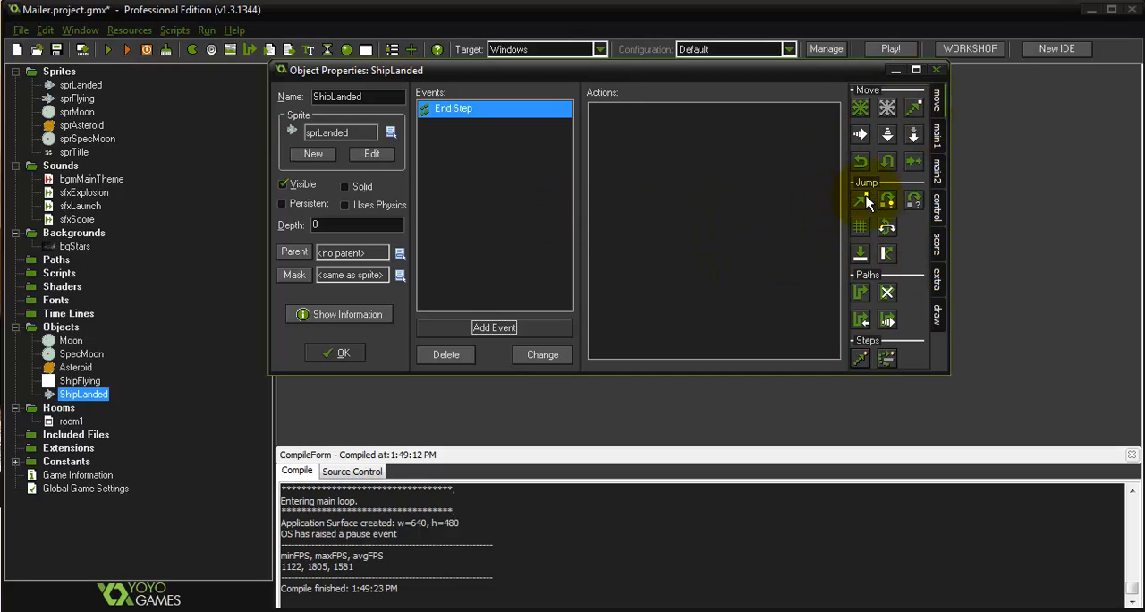
# Add a Jump to Position action to ShipLanded's End Step event with x set to SpecMoon.x
pyautogui.moveTo(859, 201); pyautogui.dragTo(806, 209)
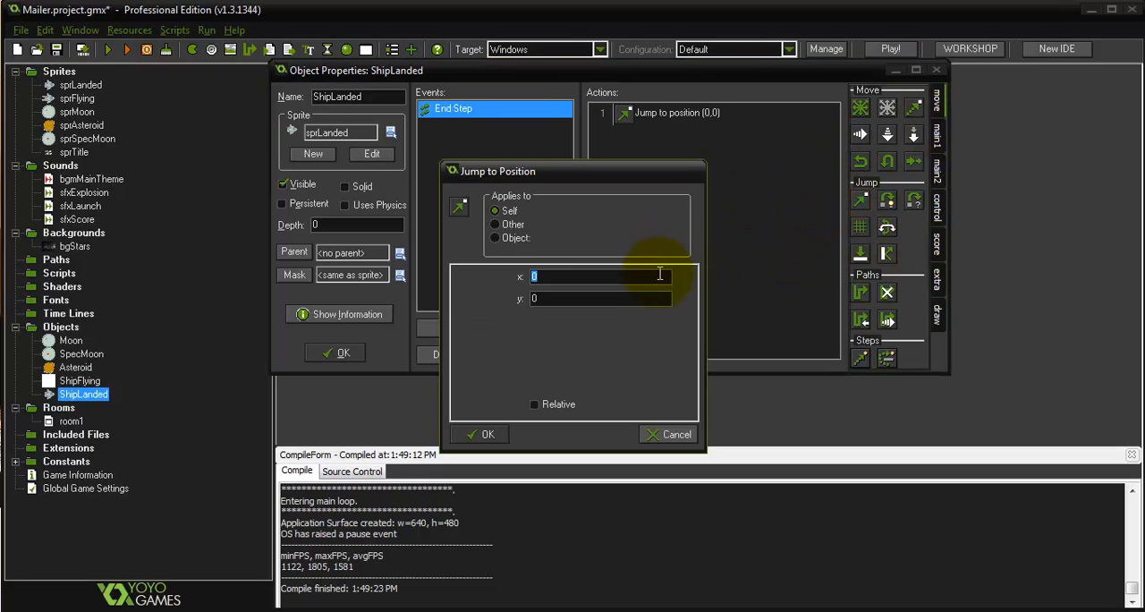
pyautogui.write('SpecMoon.x')
pyautogui.press('BackSpace')
pyautogui.press('BackSpace')
pyautogui.write('.')
pyautogui.write('x')
pyautogui.click(481, 427)
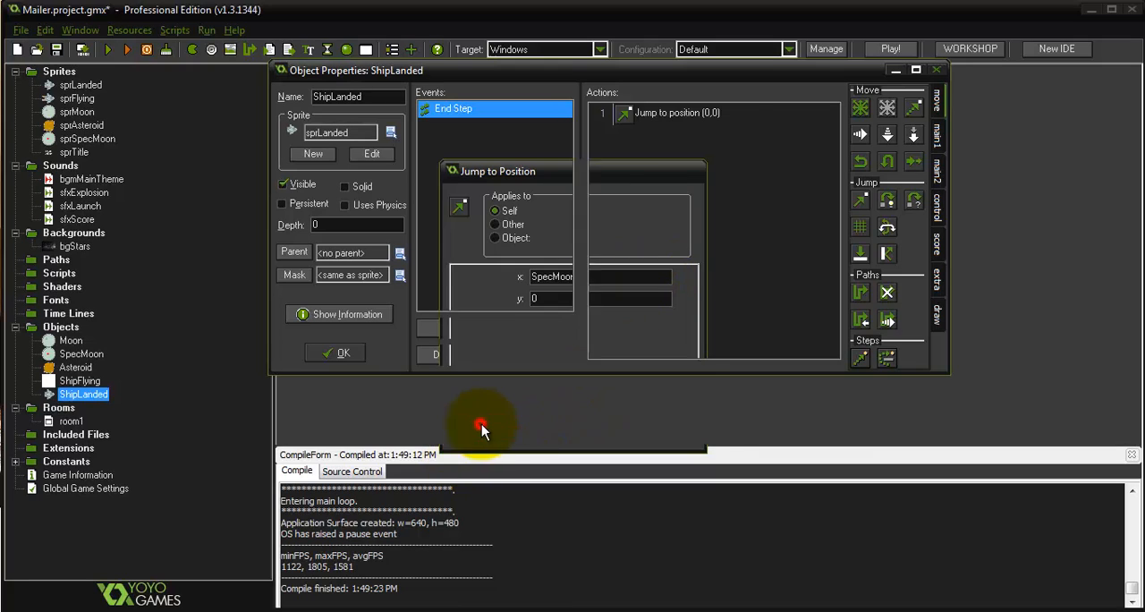
# Look through the list of all built-in local and global variables, and close it
pyautogui.click(130, 29)
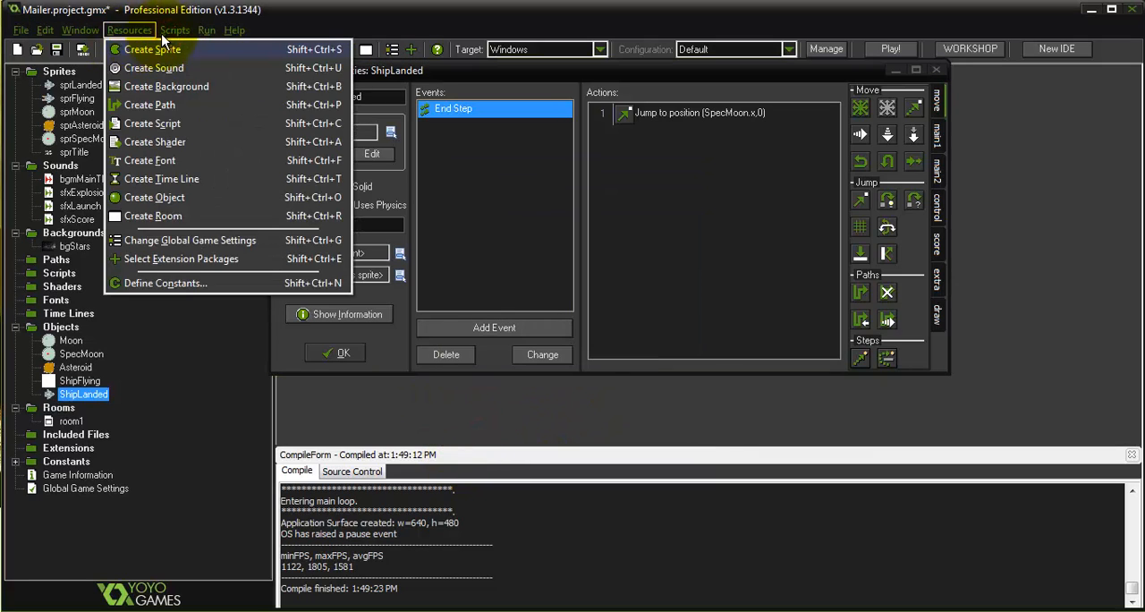
pyautogui.moveTo(200, 36)
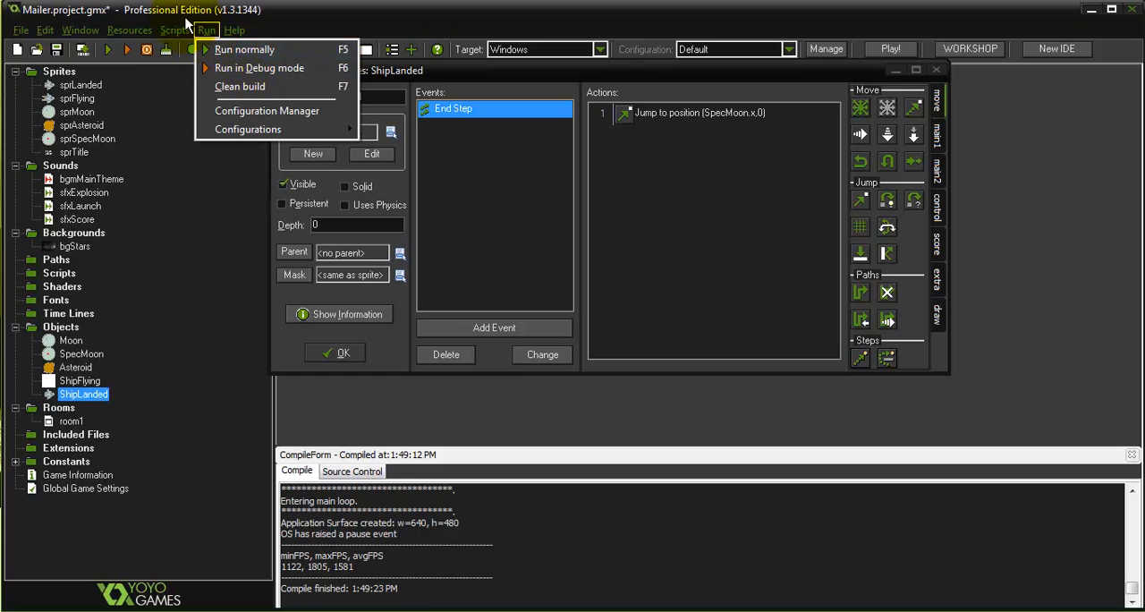
pyautogui.click(213, 49)
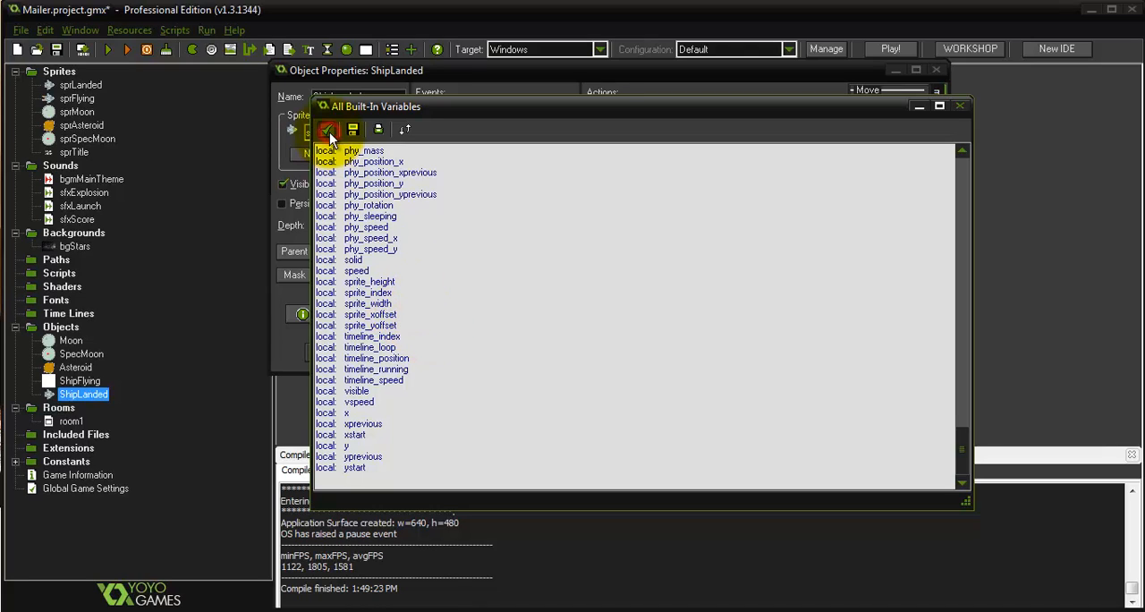
pyautogui.click(958, 225)
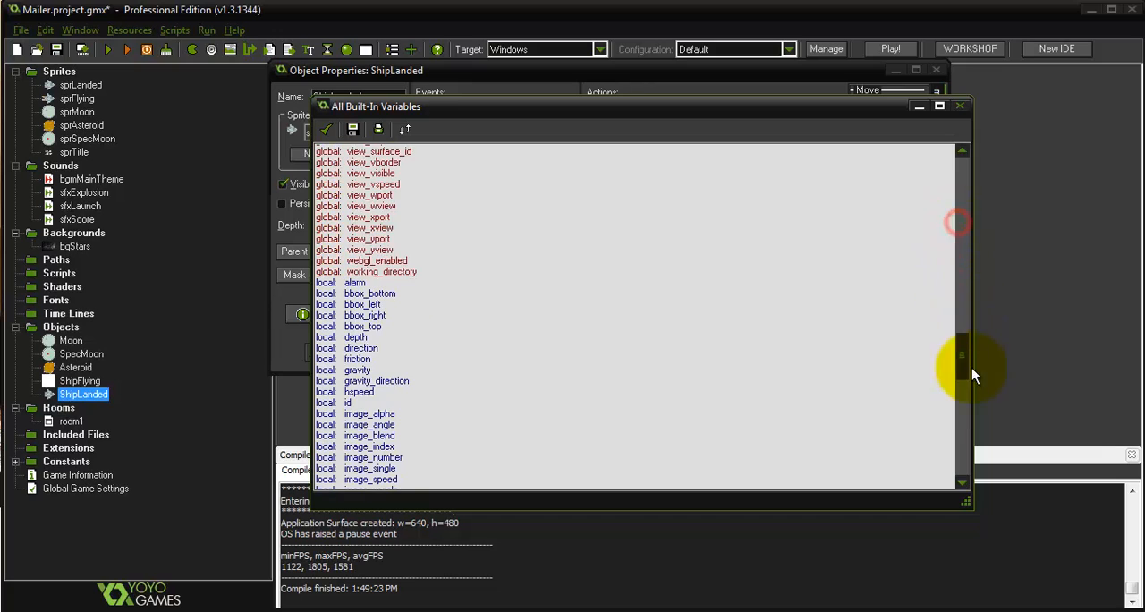
pyautogui.moveTo(963, 360); pyautogui.dragTo(955, 330)
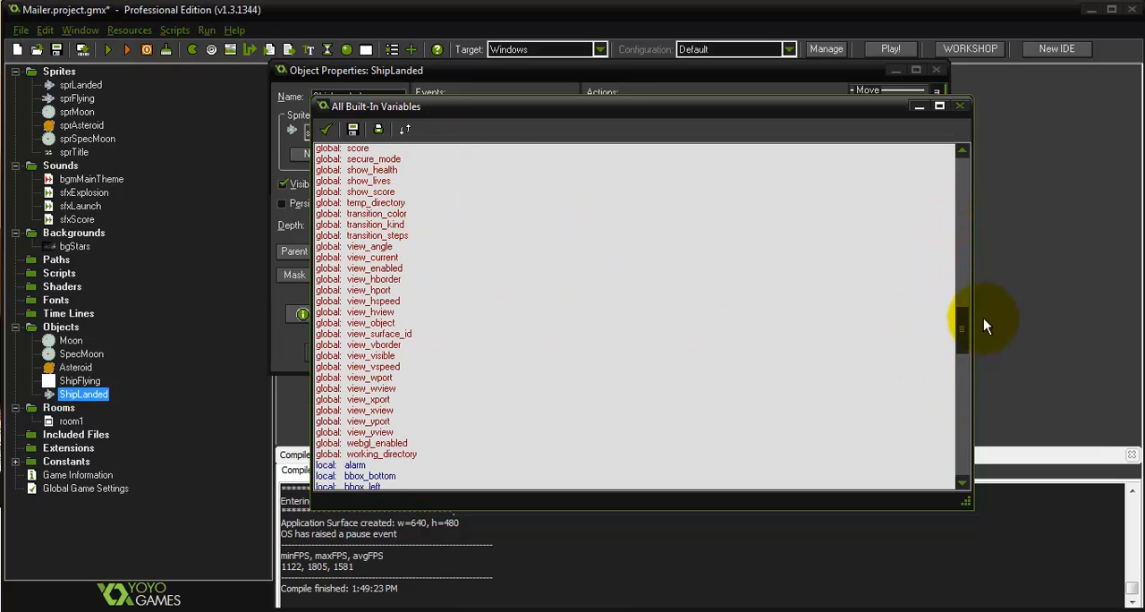
pyautogui.moveTo(964, 331); pyautogui.dragTo(970, 233)
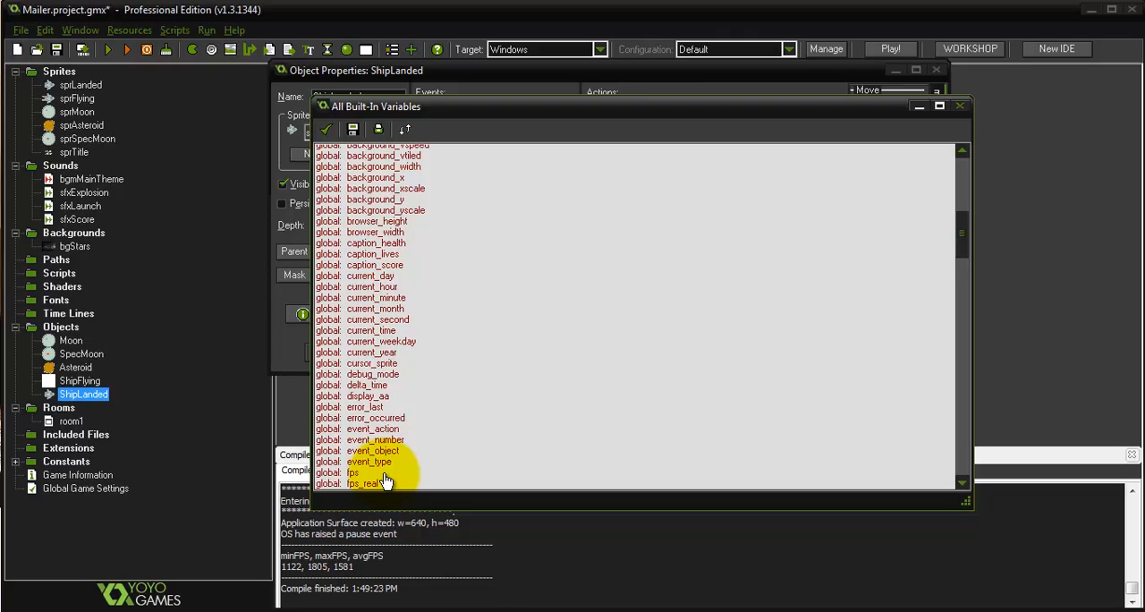
pyautogui.click(326, 129)
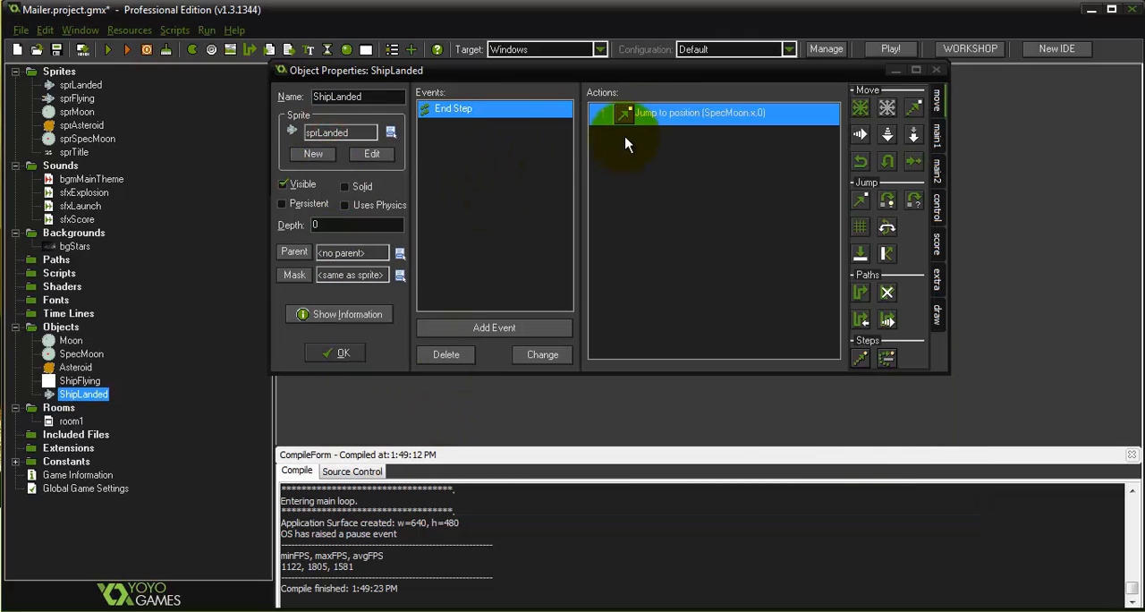
# Set the y value of ShipLanded's Jump to Position action to SpecMoon.y
pyautogui.doubleClick(639, 112)
pyautogui.click(606, 296)
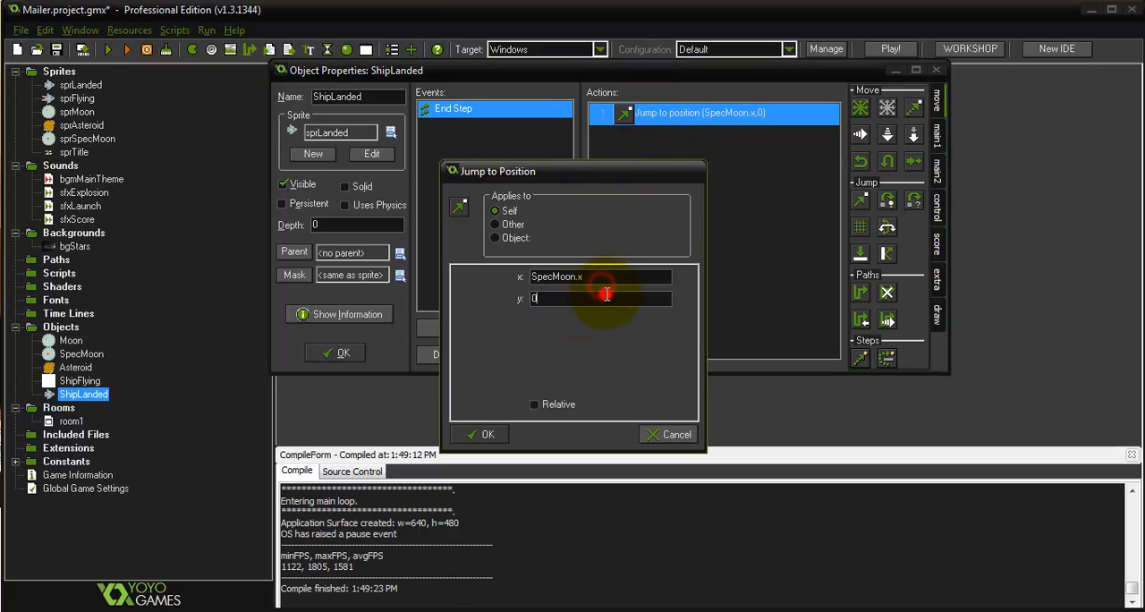
pyautogui.write('SpecMoon.y')
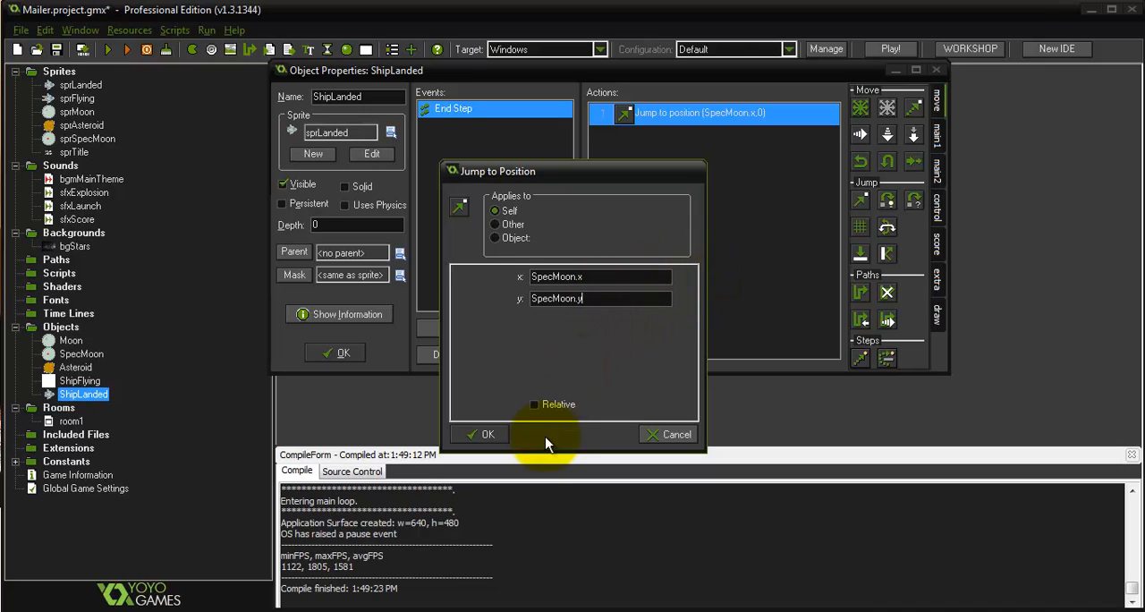
pyautogui.click(483, 435)
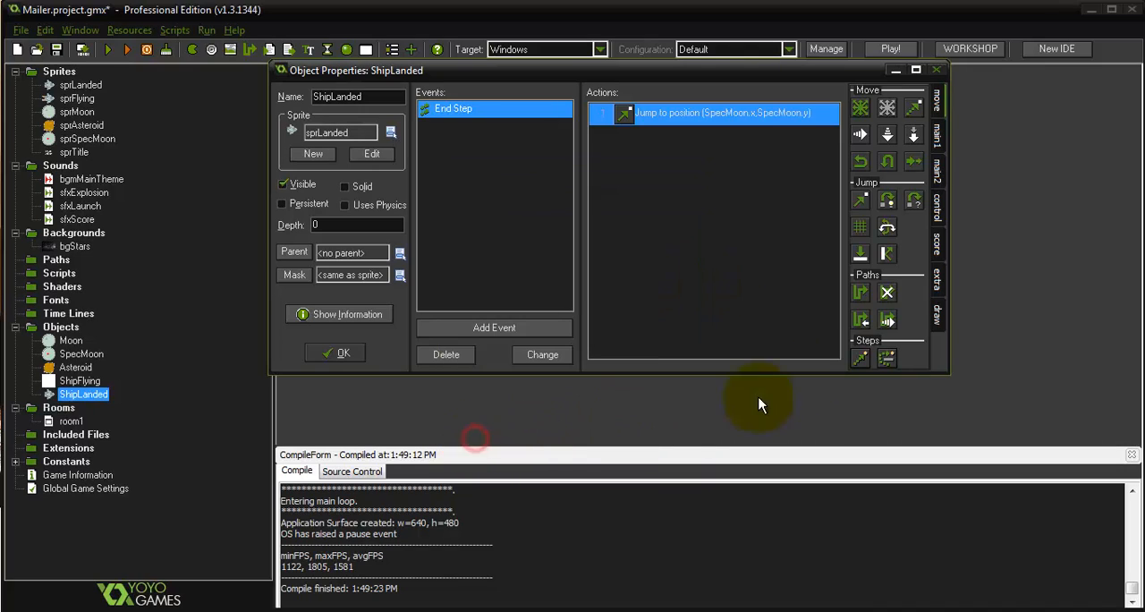
# Add a Change Sprite action to the End Step event using sprLanded, subimage direction / 5 and speed 0
pyautogui.click(938, 170)
pyautogui.click(941, 134)
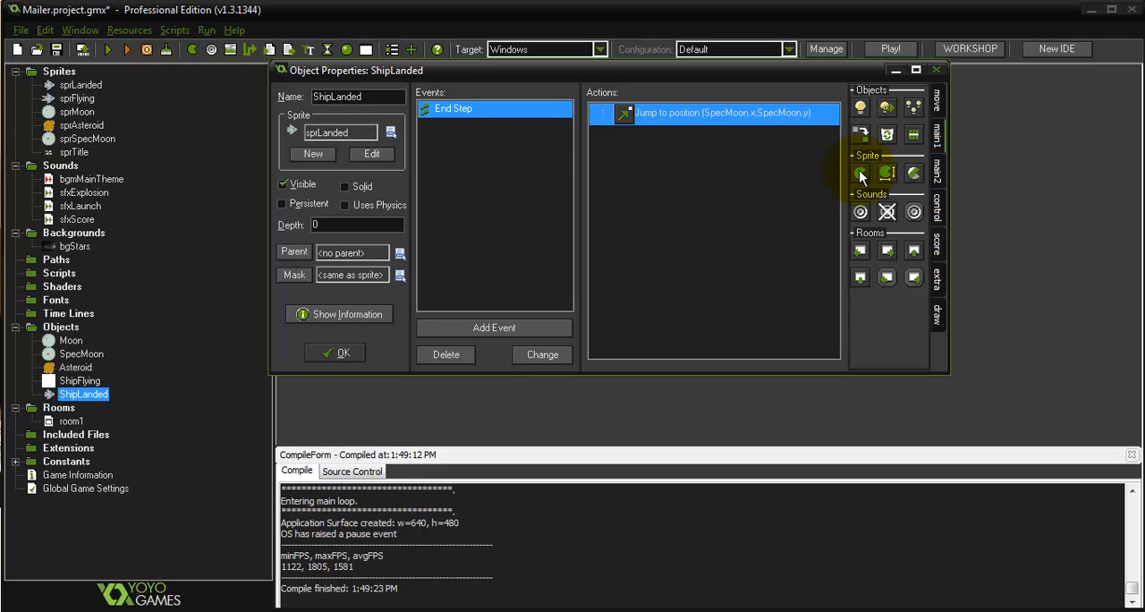
pyautogui.moveTo(859, 174); pyautogui.dragTo(761, 193)
pyautogui.click(573, 276)
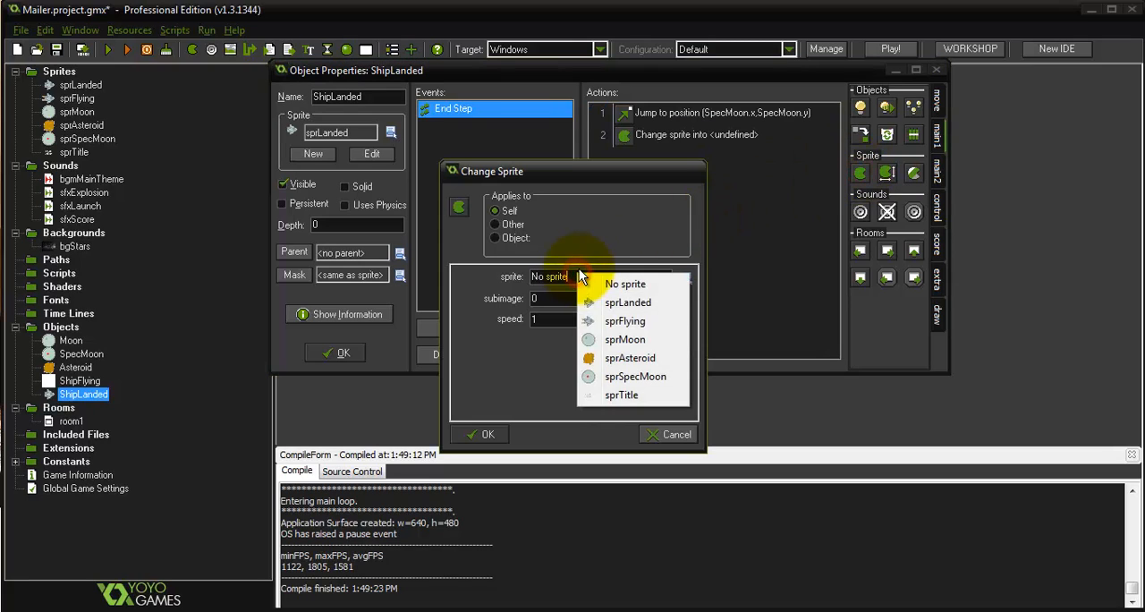
pyautogui.click(631, 302)
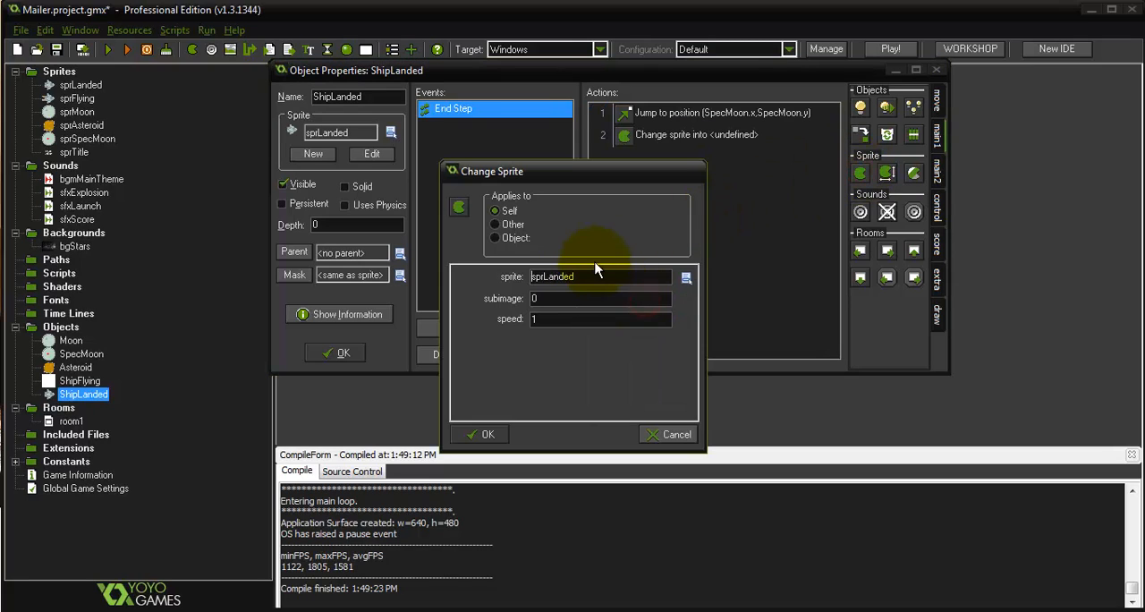
pyautogui.click(572, 304)
pyautogui.doubleClick(573, 299)
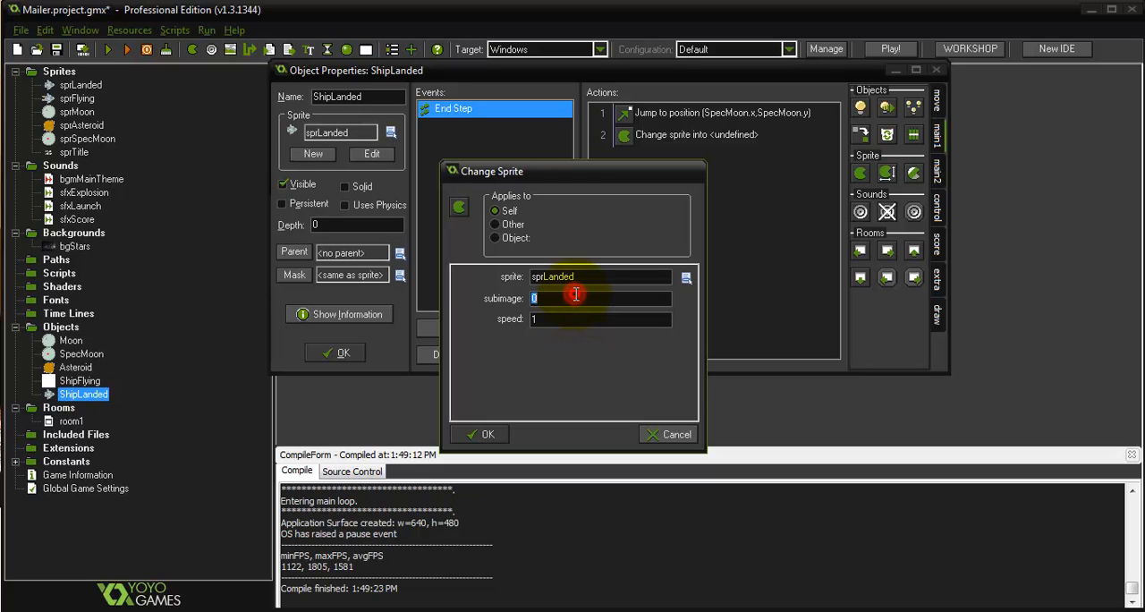
pyautogui.write('direction')
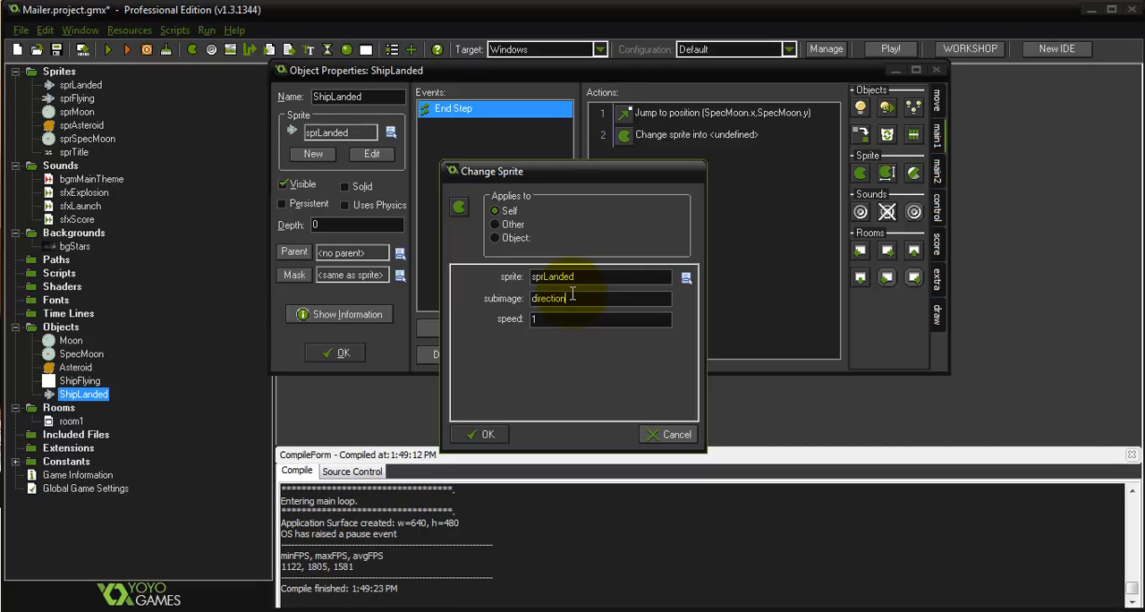
pyautogui.write('/45')
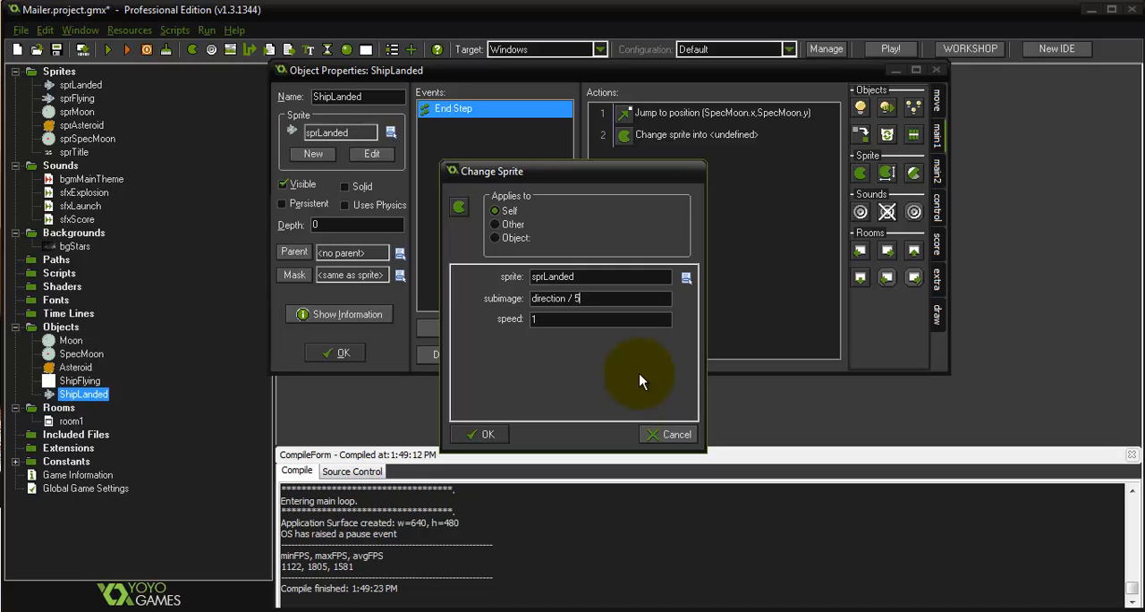
pyautogui.doubleClick(591, 315)
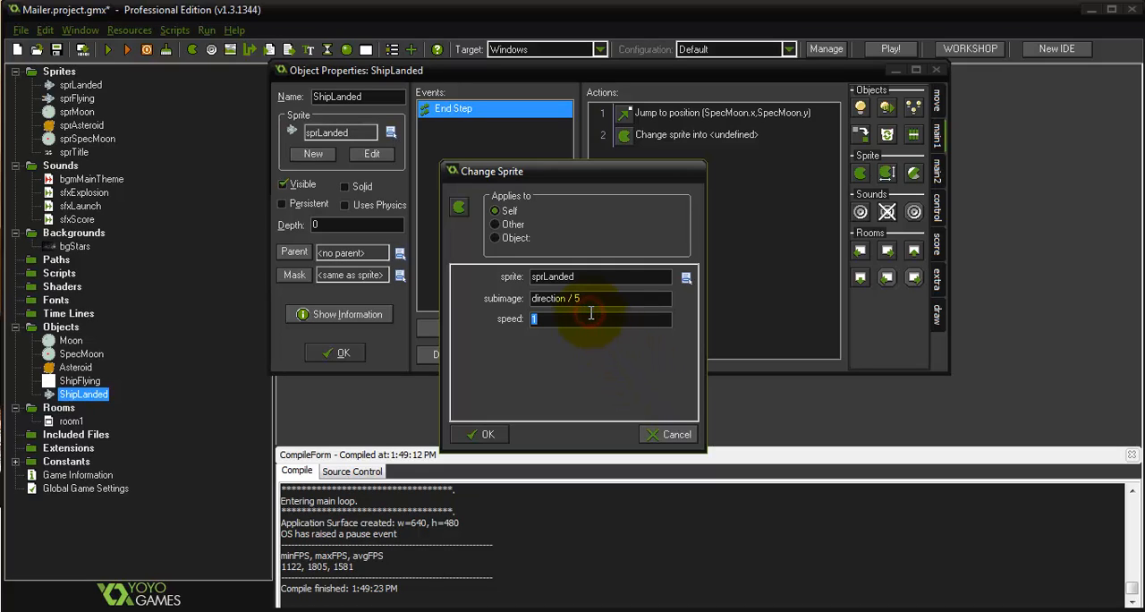
pyautogui.write('0')
pyautogui.click(482, 435)
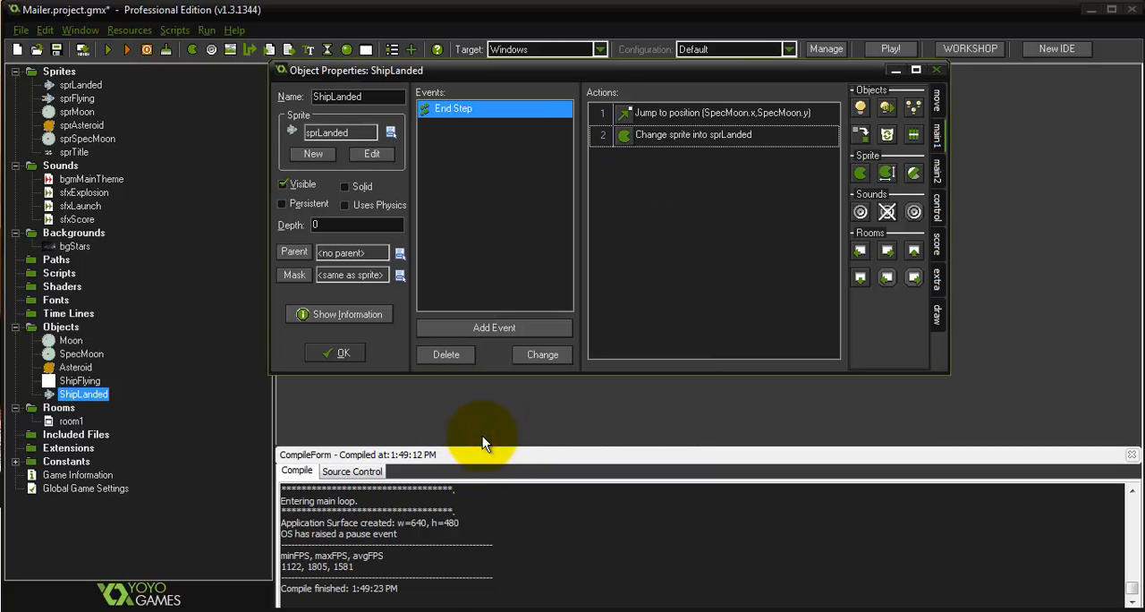
# Test-run the game to check how the landed ship follows the special moon, and close it
pyautogui.click(109, 51)
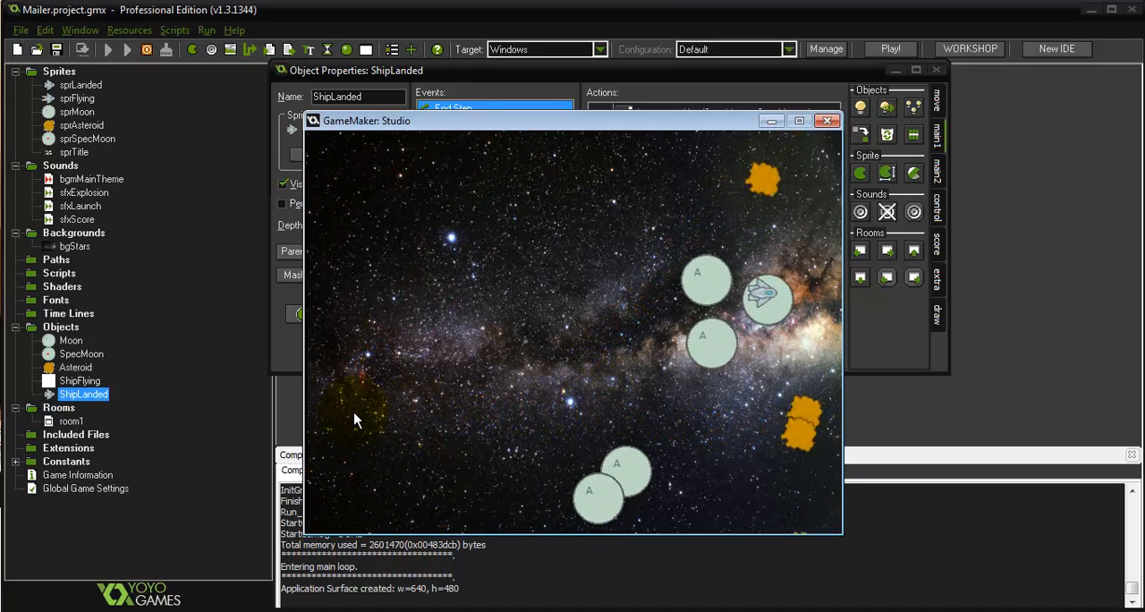
pyautogui.click(833, 122)
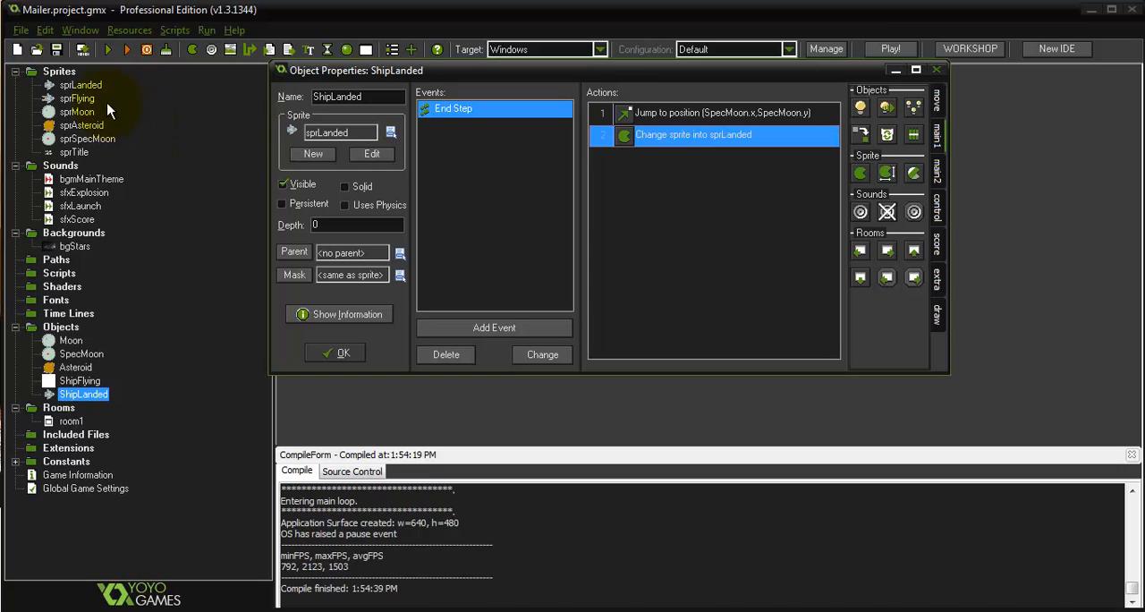
# Center the origins of the sprLanded and sprFlying sprites at X 24, Y 24
pyautogui.doubleClick(83, 85)
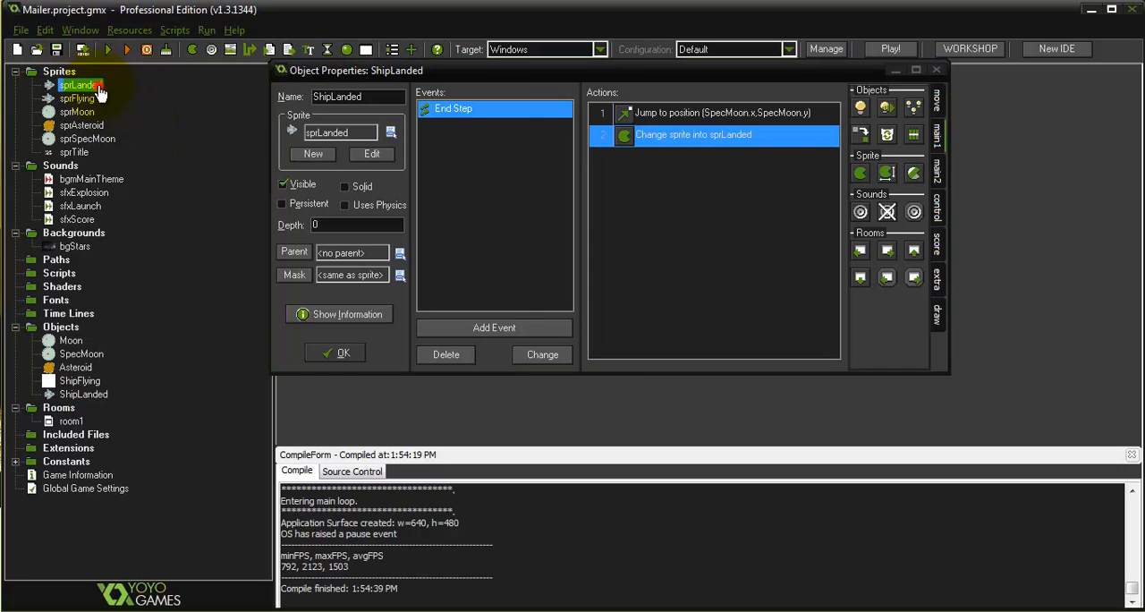
pyautogui.click(424, 346)
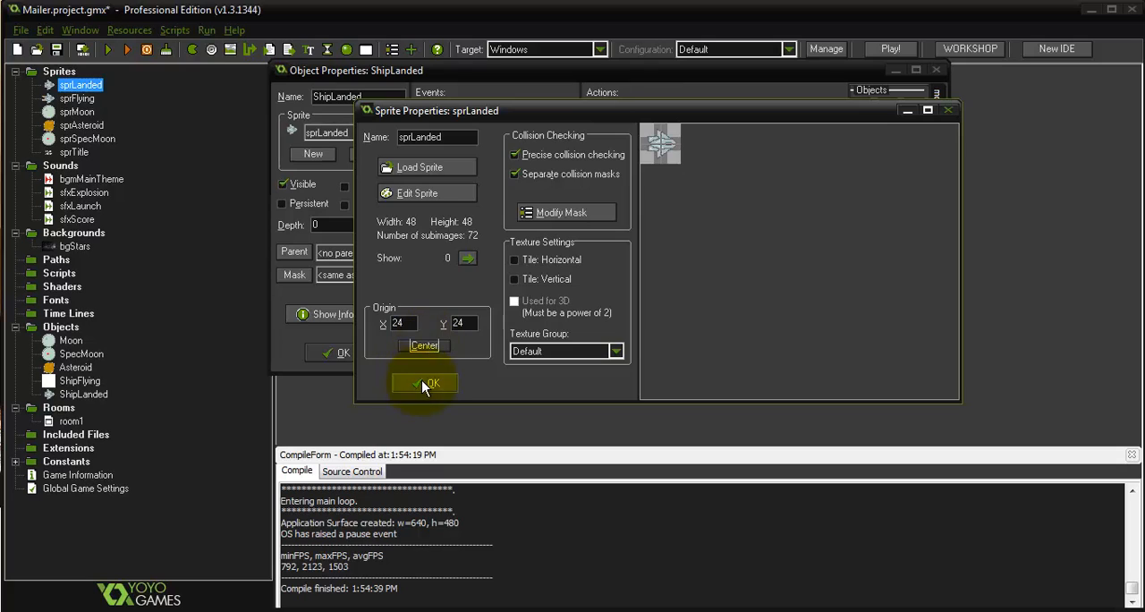
pyautogui.click(425, 382)
pyautogui.doubleClick(77, 99)
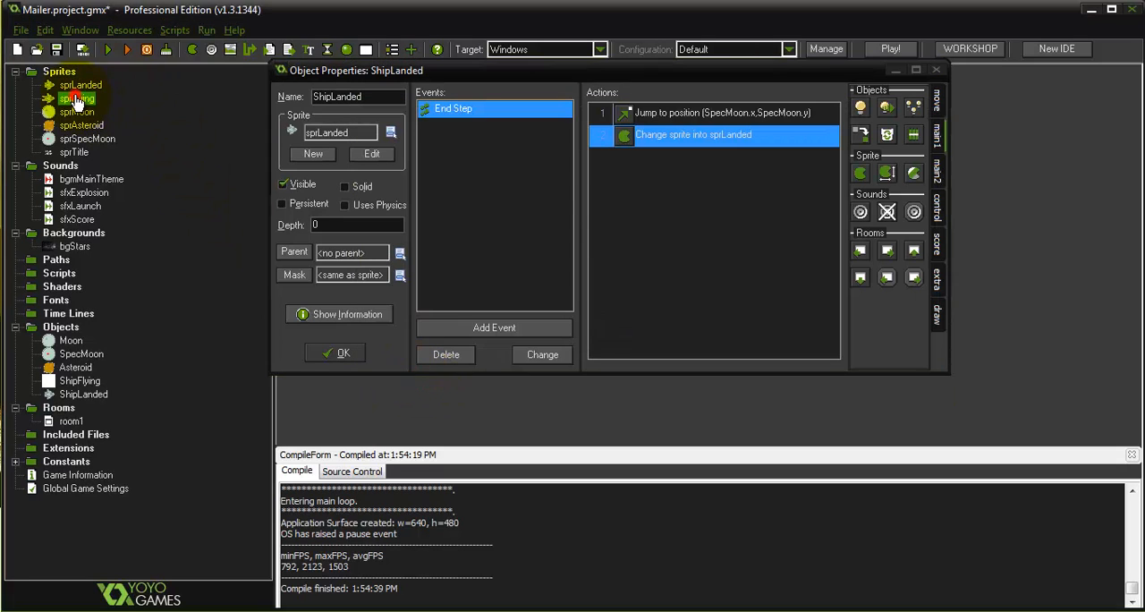
pyautogui.click(424, 346)
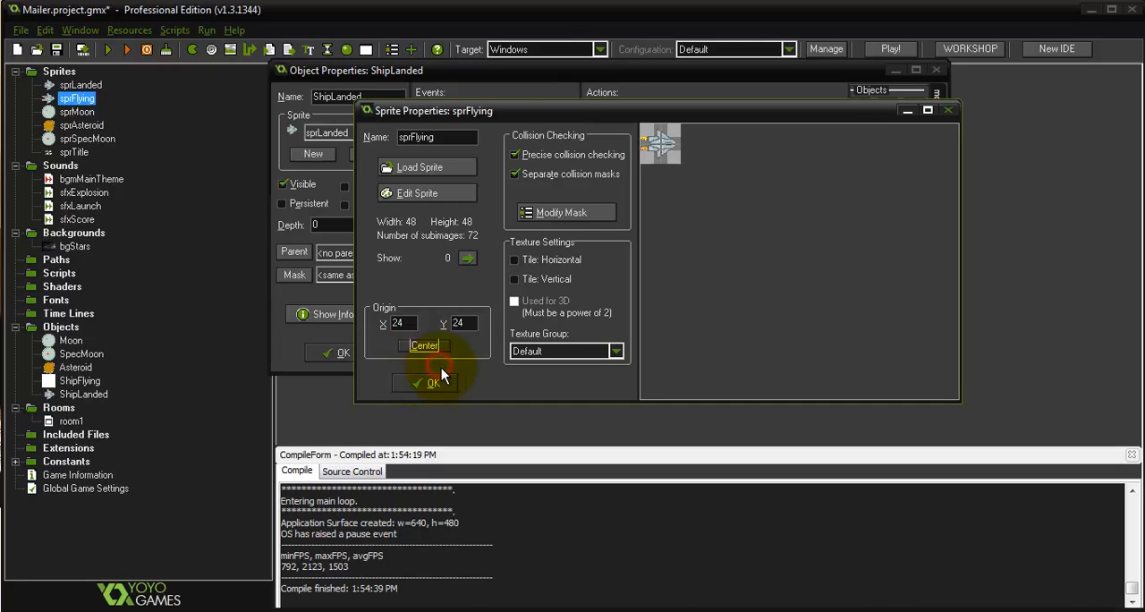
pyautogui.click(435, 380)
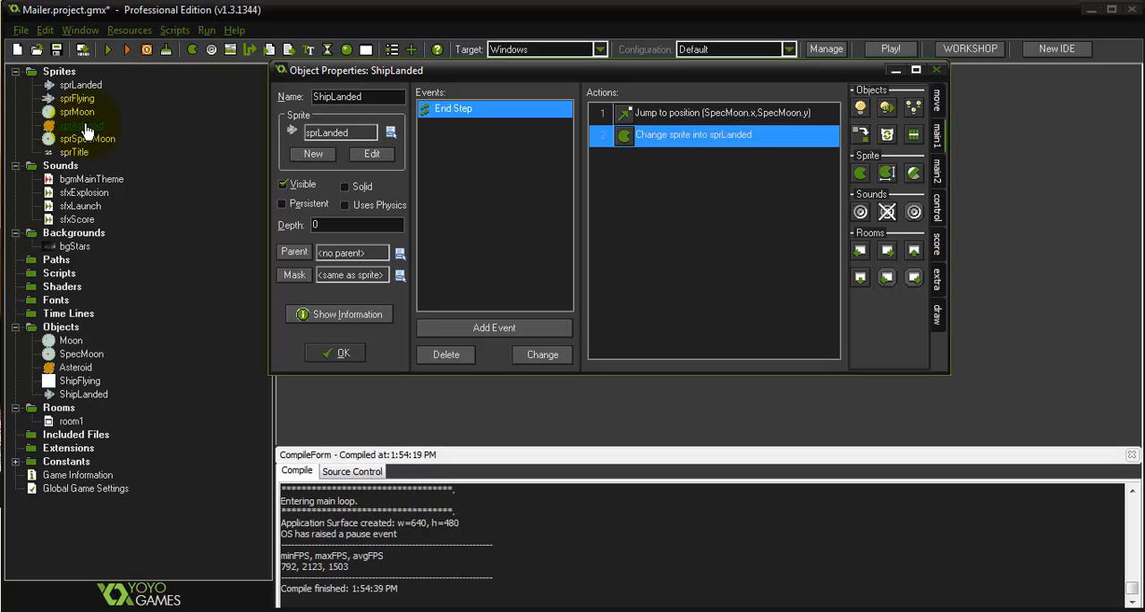
# Center the origin of the sprSpecMoon sprite at X 32, Y 32
pyautogui.click(111, 141)
pyautogui.doubleClick(113, 142)
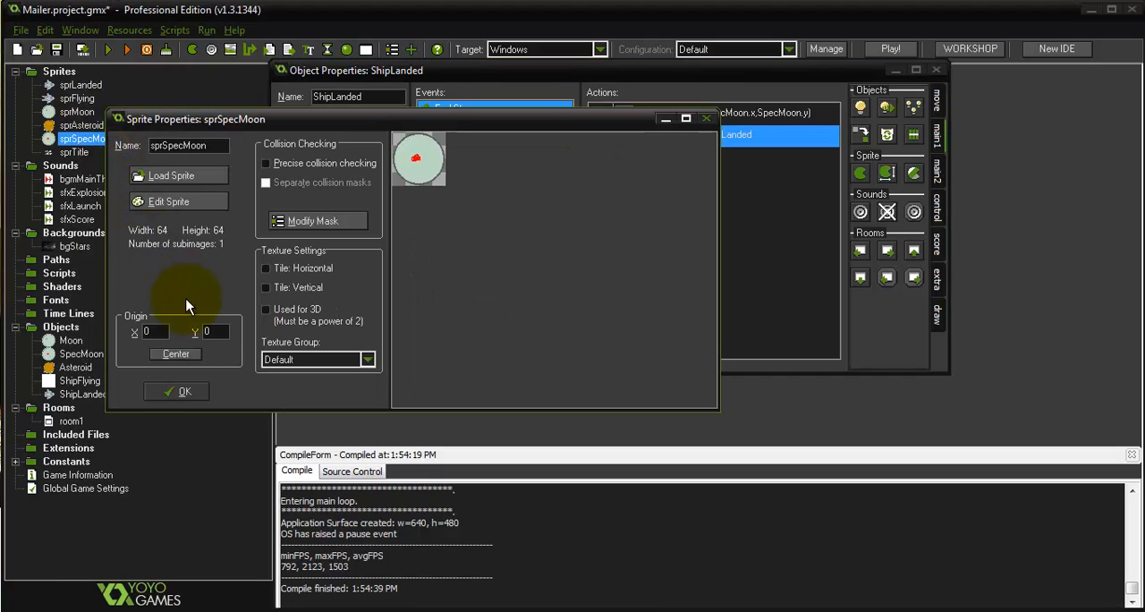
pyautogui.click(172, 356)
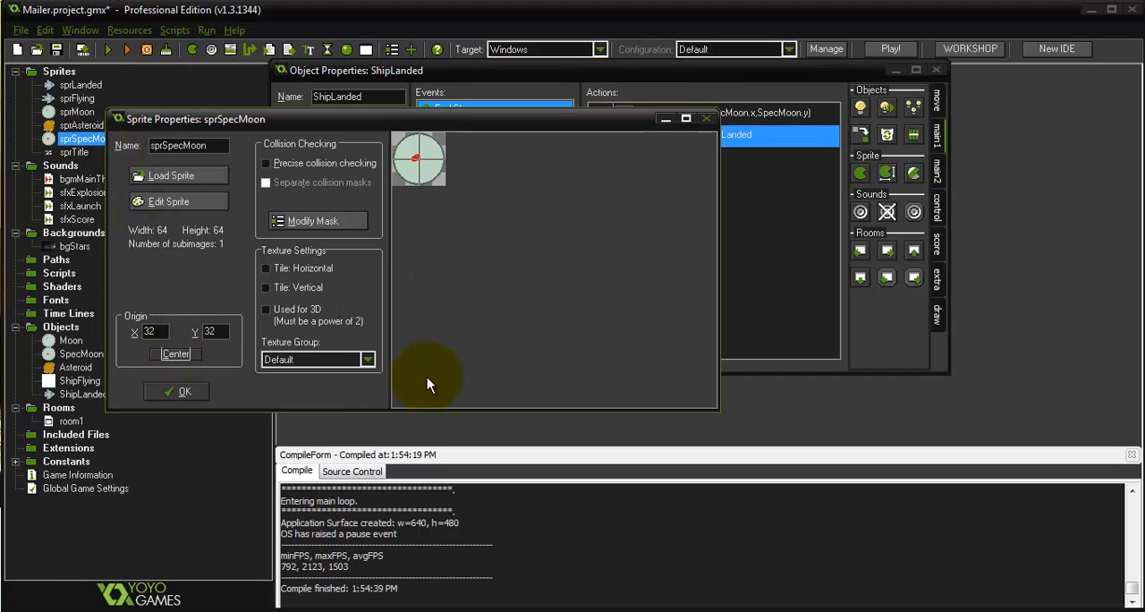
pyautogui.click(174, 392)
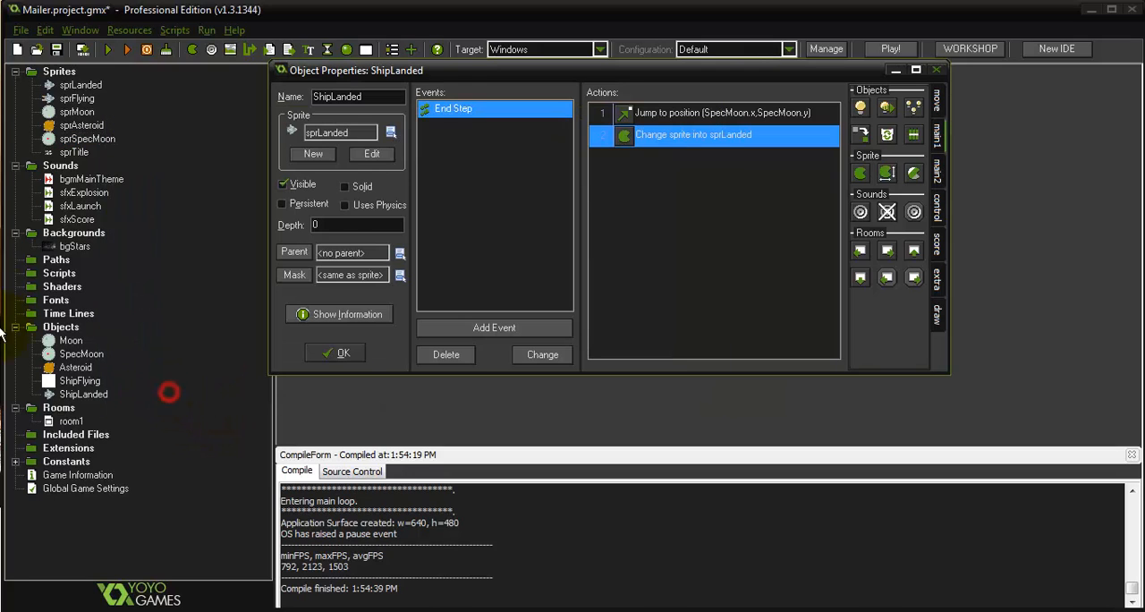
# Test-run the game to check the ship on its moon, and inspect the sprSpecMoon sprite's properties
pyautogui.click(108, 51)
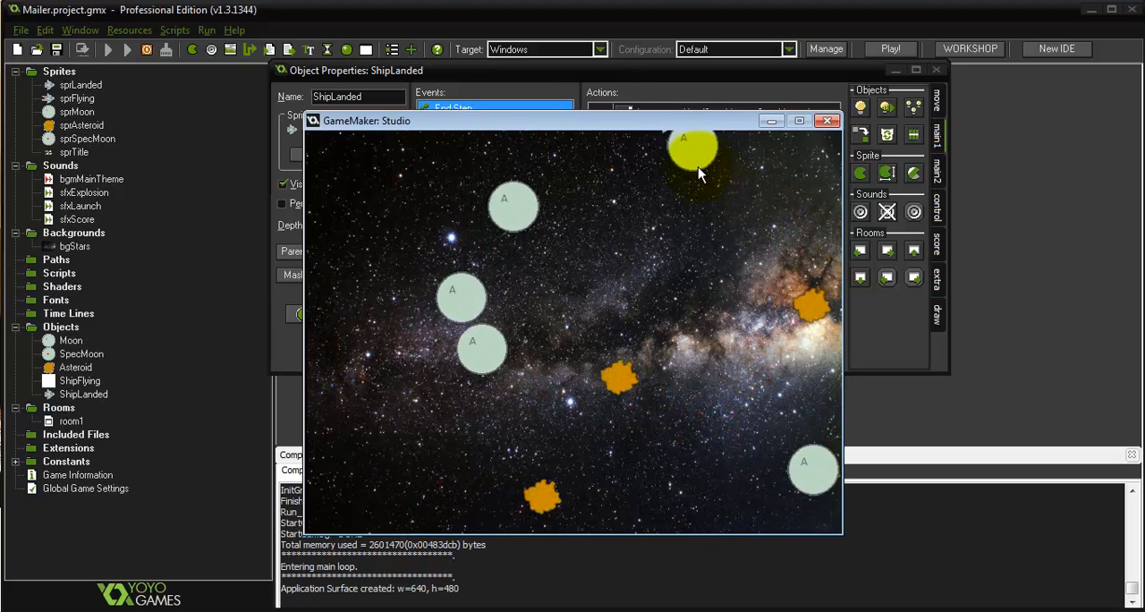
pyautogui.click(828, 120)
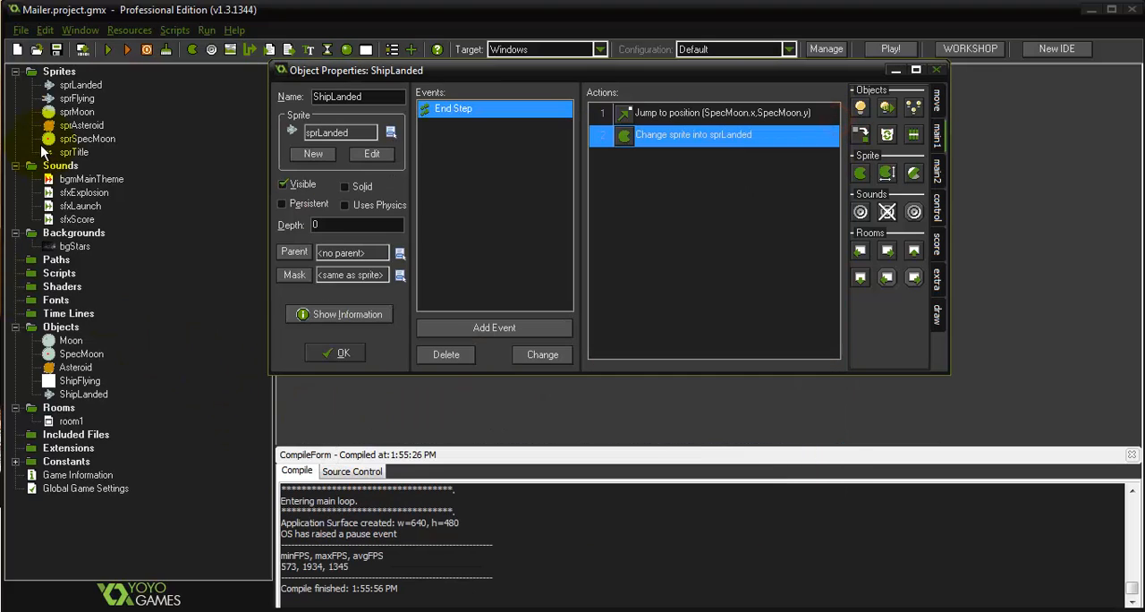
pyautogui.doubleClick(106, 139)
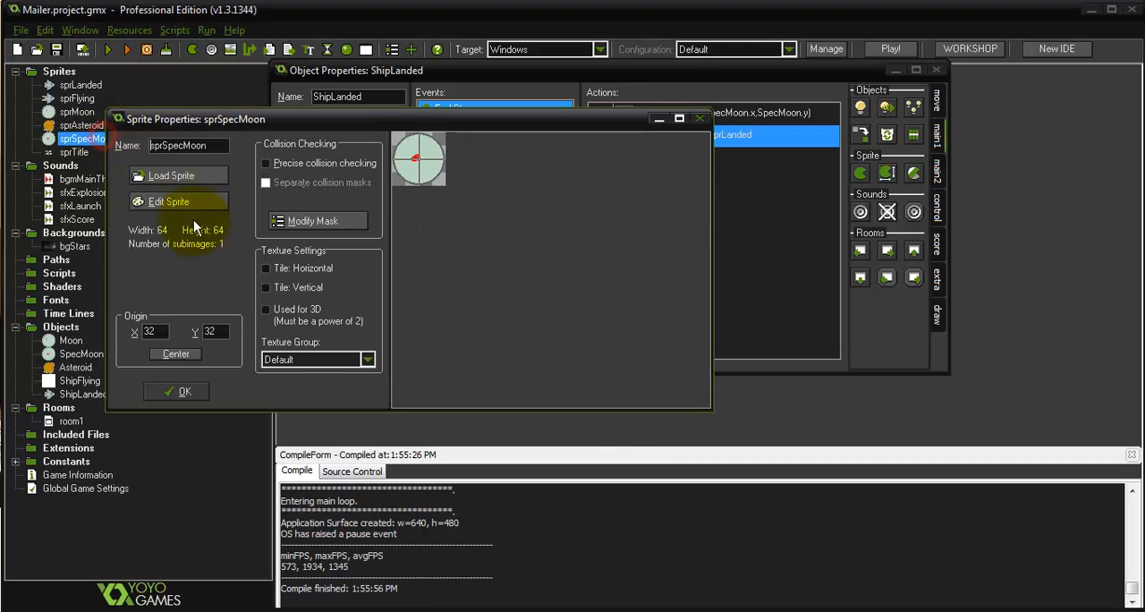
pyautogui.click(700, 118)
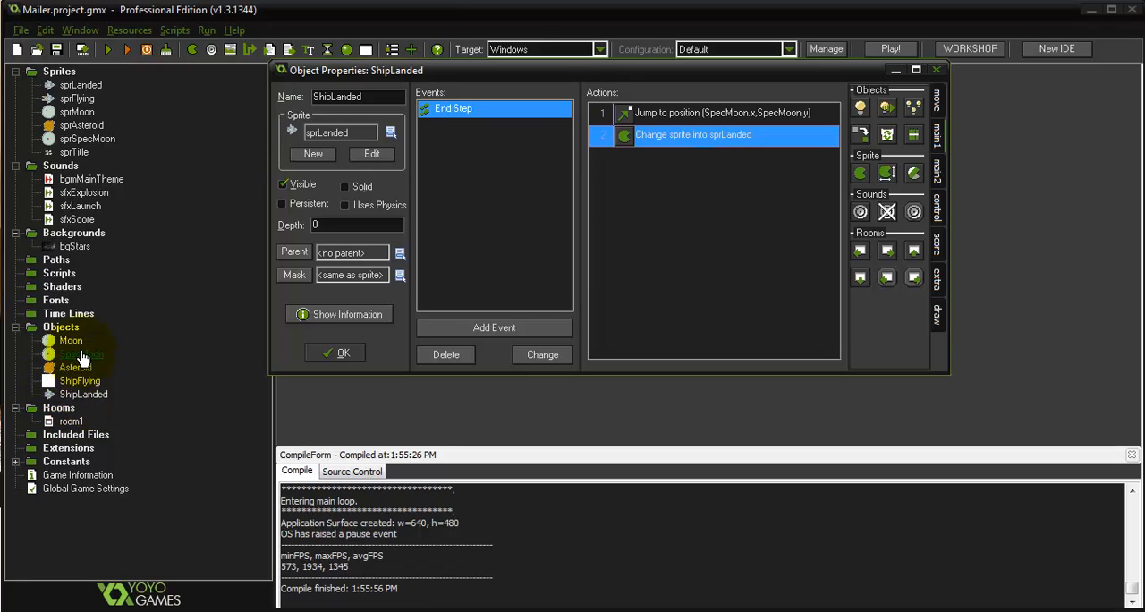
# Set the Change Sprite action in SpecMoon's Create event to sprSpecMoon, and test-run the game
pyautogui.click(82, 358)
pyautogui.doubleClick(81, 358)
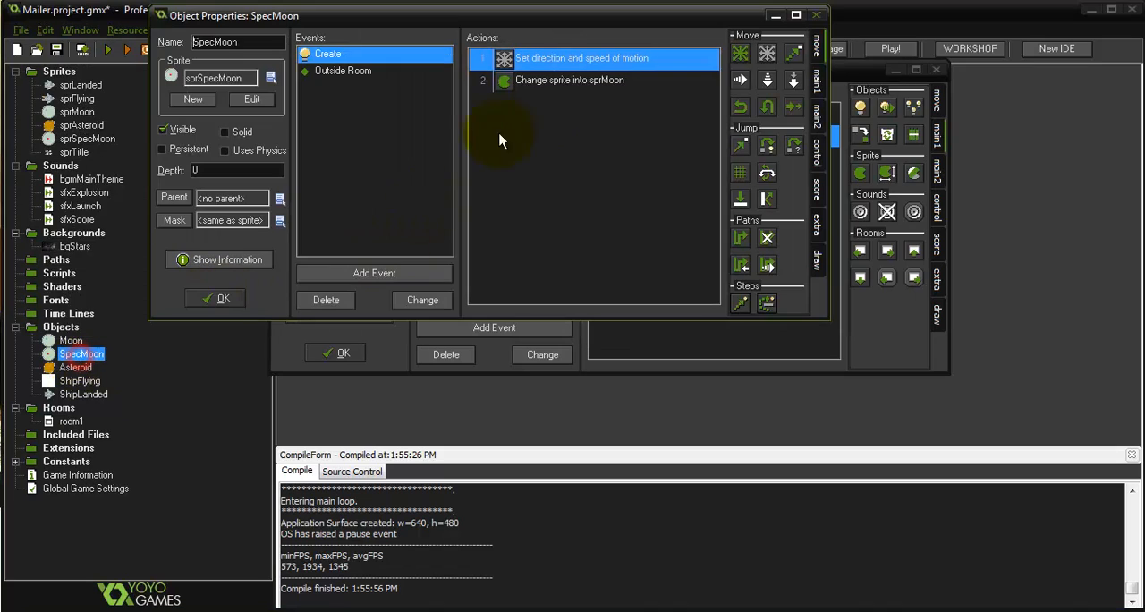
pyautogui.doubleClick(562, 81)
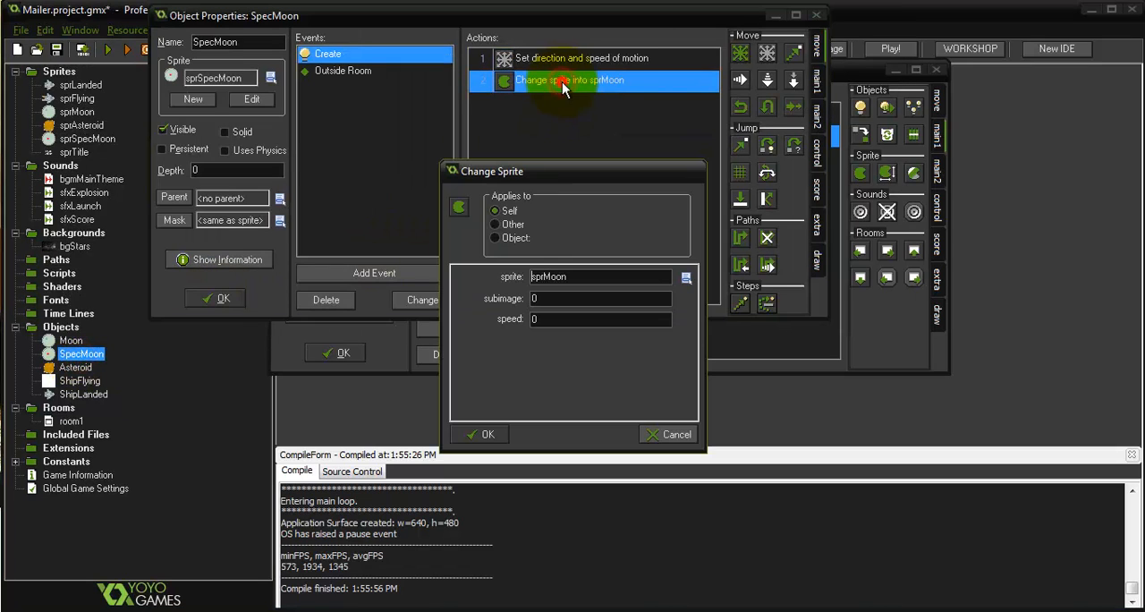
pyautogui.click(586, 274)
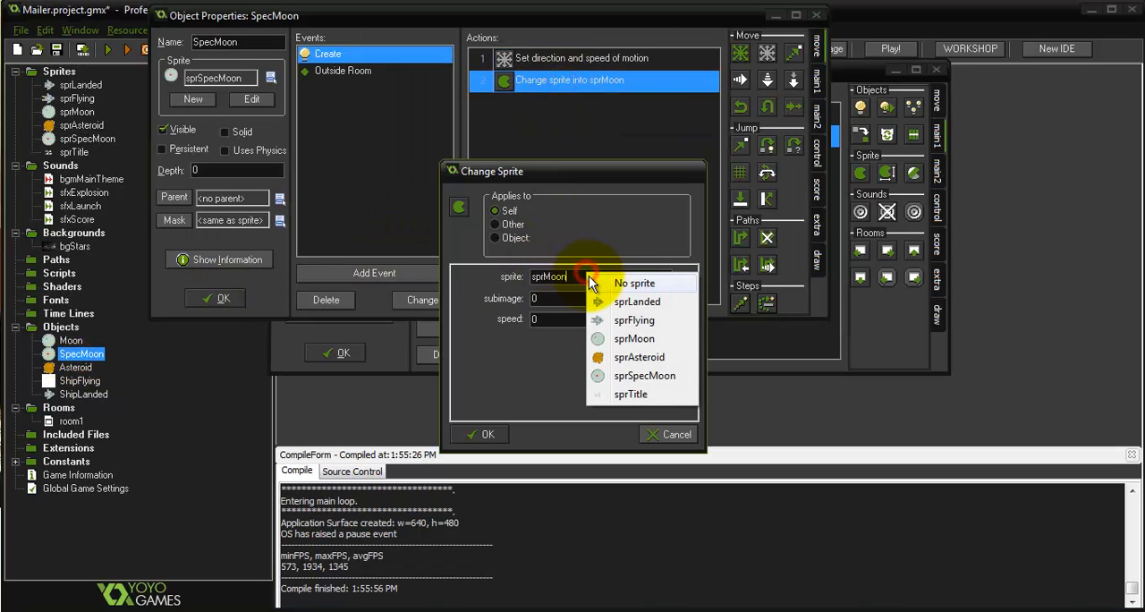
pyautogui.click(645, 380)
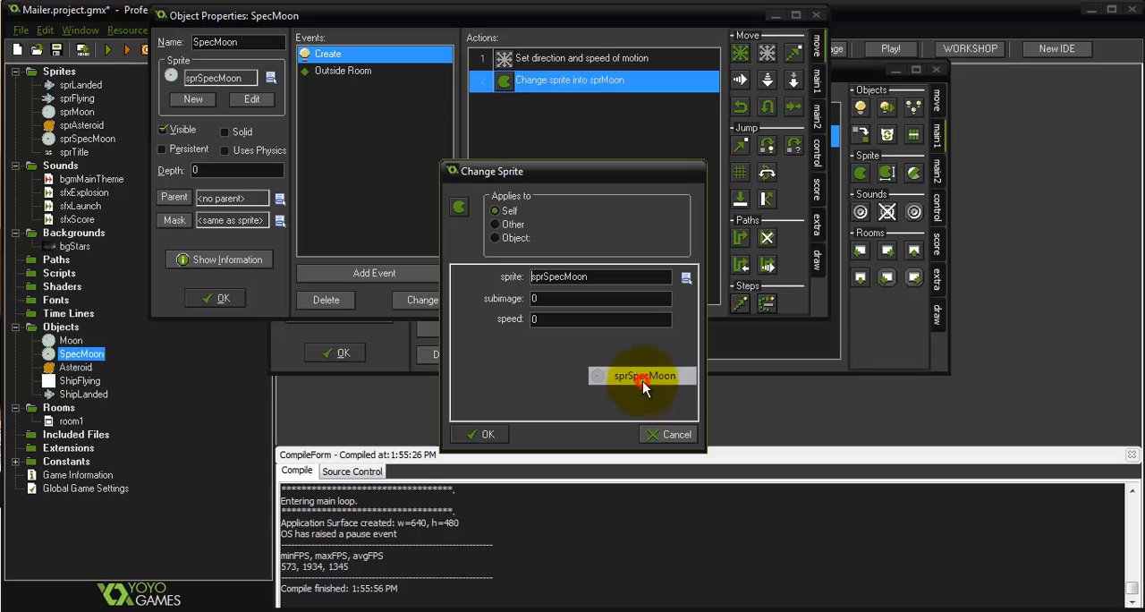
pyautogui.click(482, 434)
pyautogui.click(215, 298)
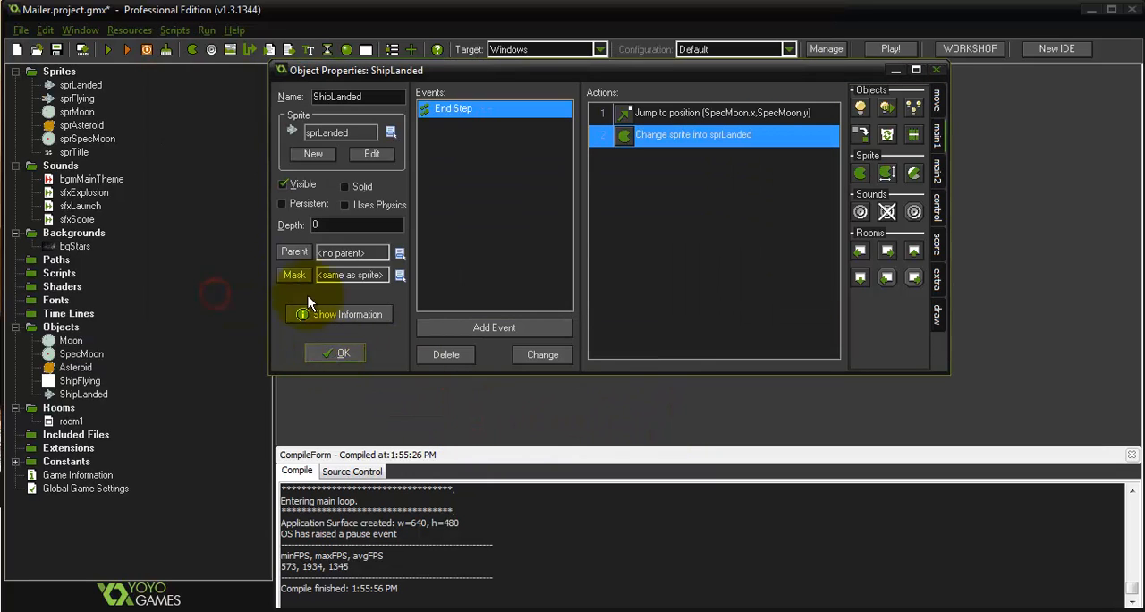
pyautogui.click(106, 50)
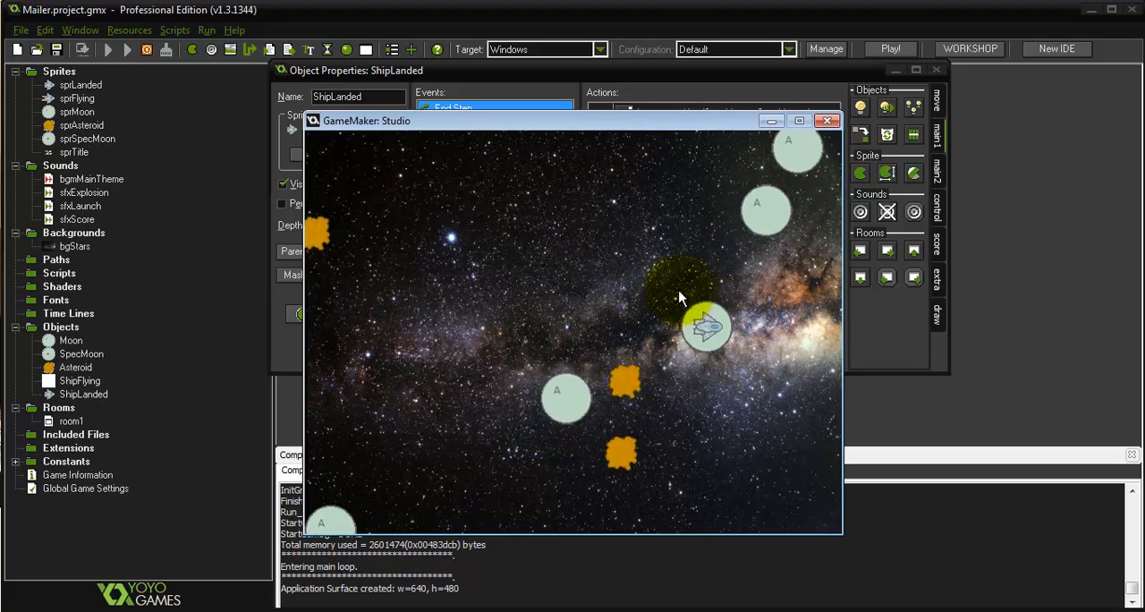
pyautogui.click(825, 122)
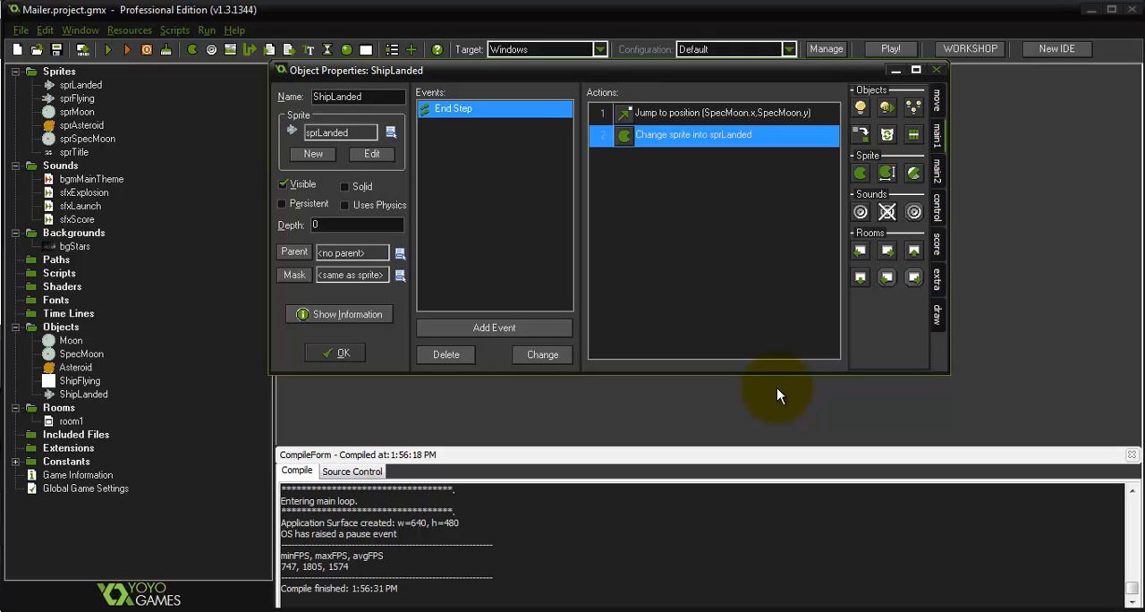
# Add a Keyboard <Left> event to ShipLanded with a Move Free action using direction + 10 and speed 0
pyautogui.click(529, 333)
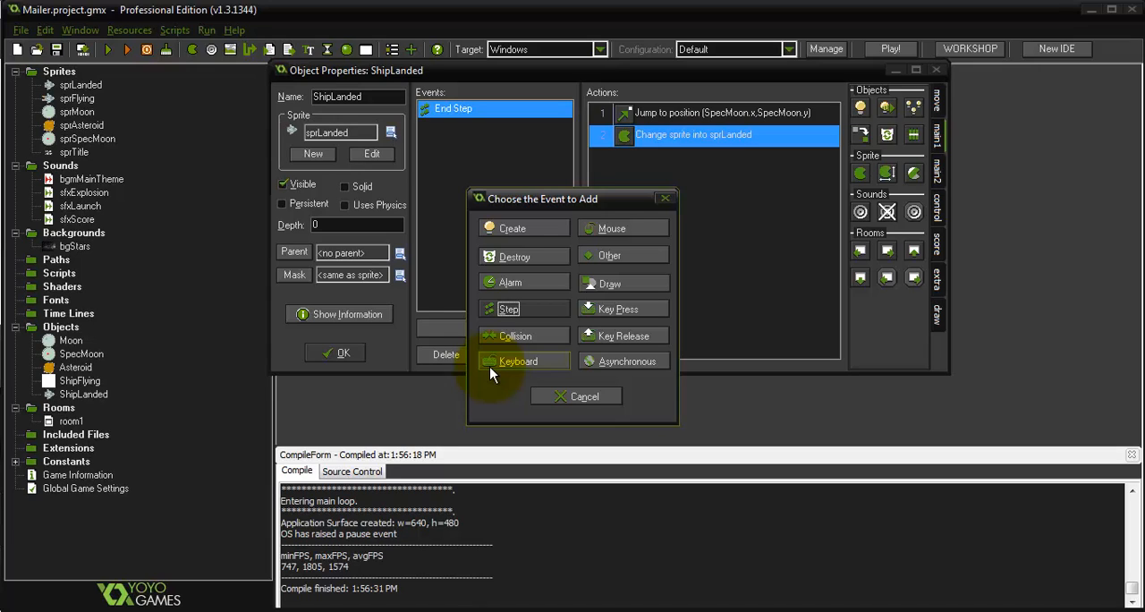
pyautogui.click(494, 363)
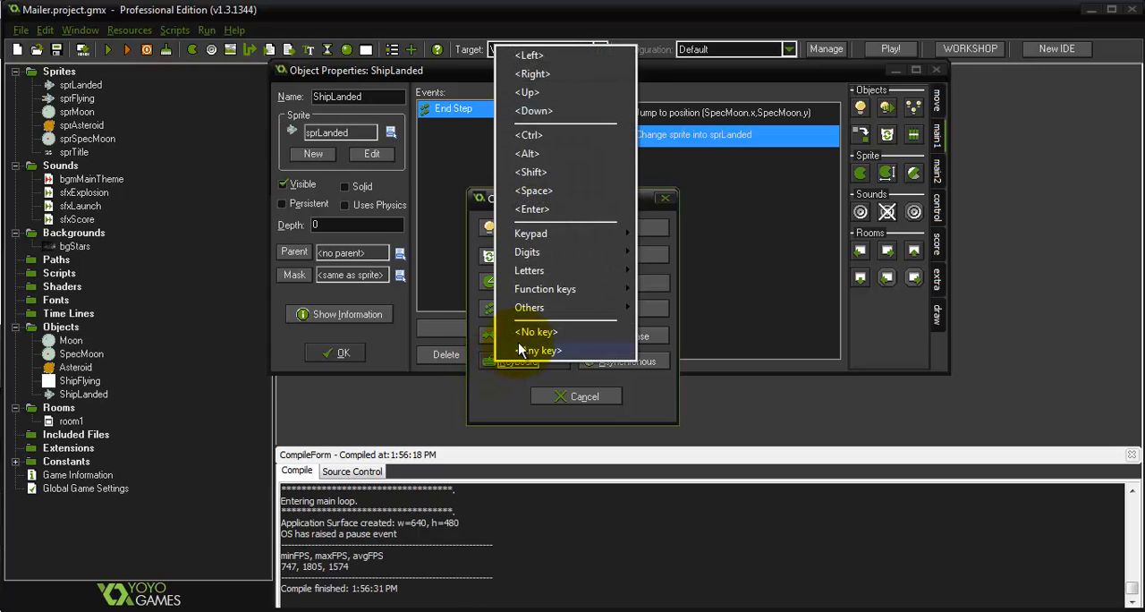
pyautogui.click(529, 55)
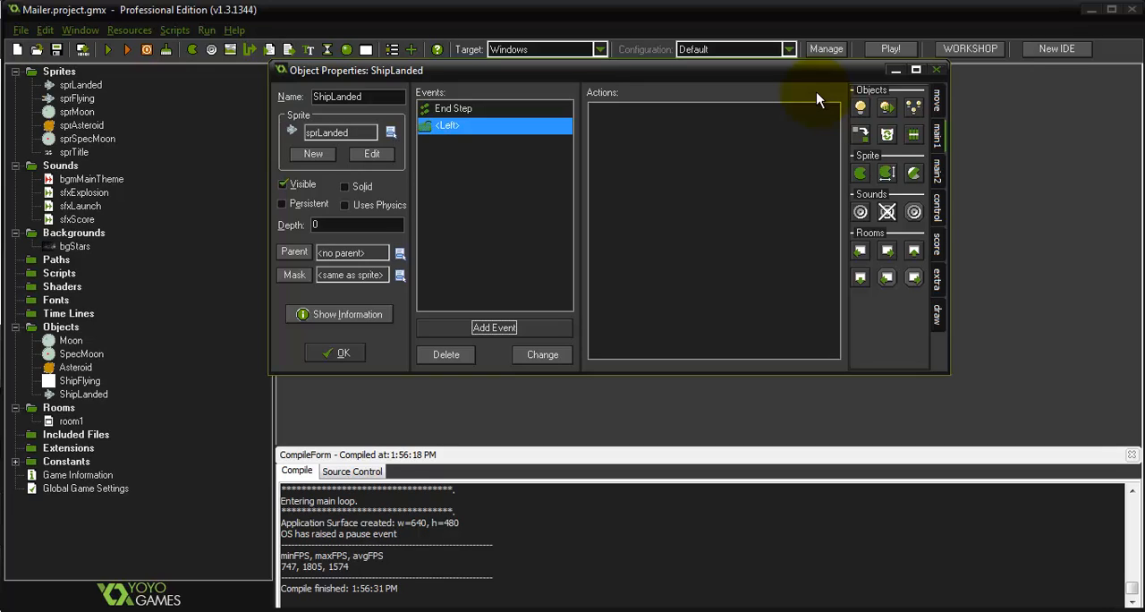
pyautogui.click(938, 100)
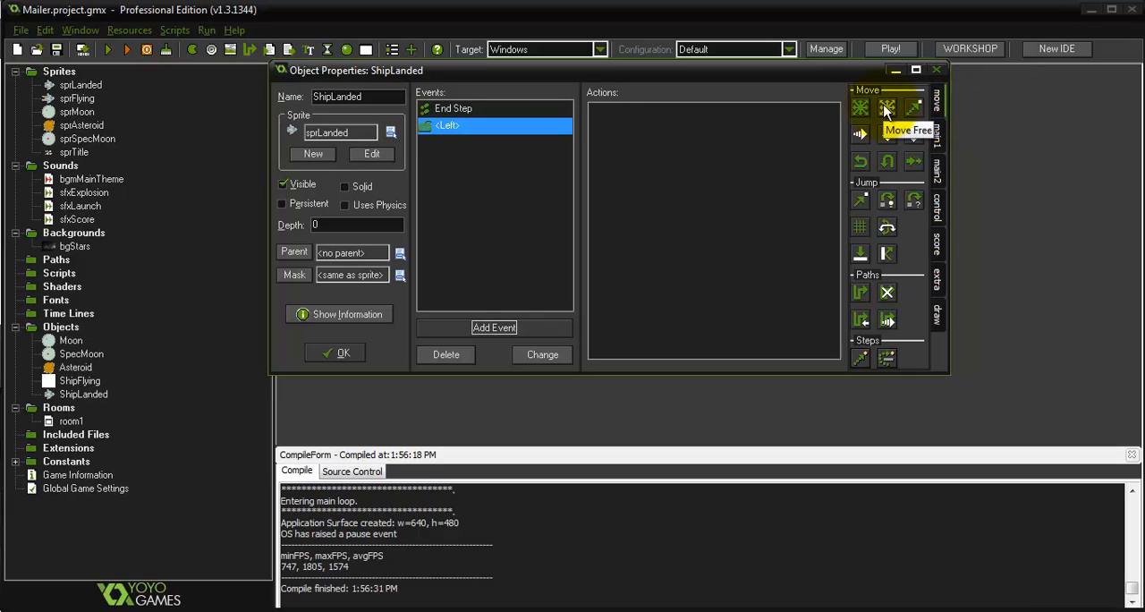
pyautogui.moveTo(889, 112); pyautogui.dragTo(644, 187)
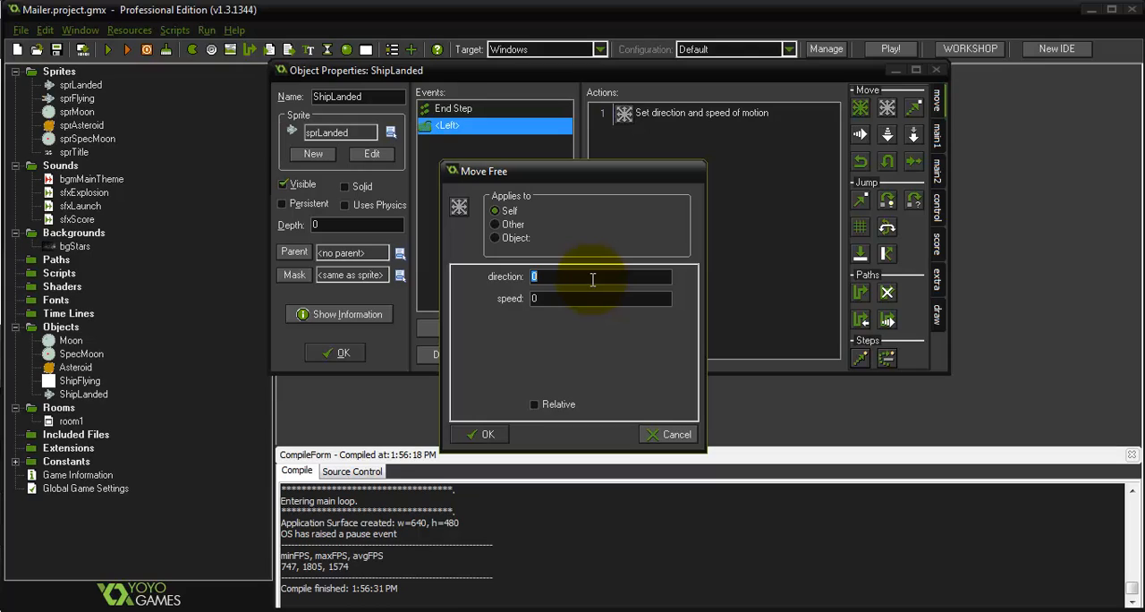
pyautogui.write('direction + 10')
pyautogui.click(471, 430)
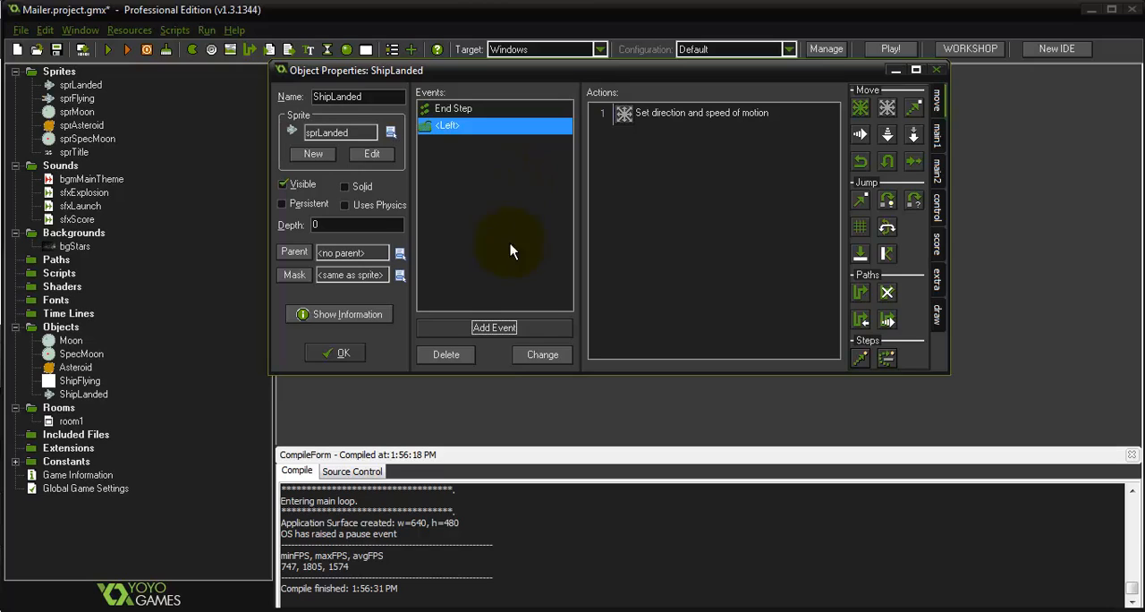
# Add a Keyboard <Right> event to ShipLanded with a Move Free action based on the direction variable, and test-run the game
pyautogui.click(522, 328)
pyautogui.click(517, 360)
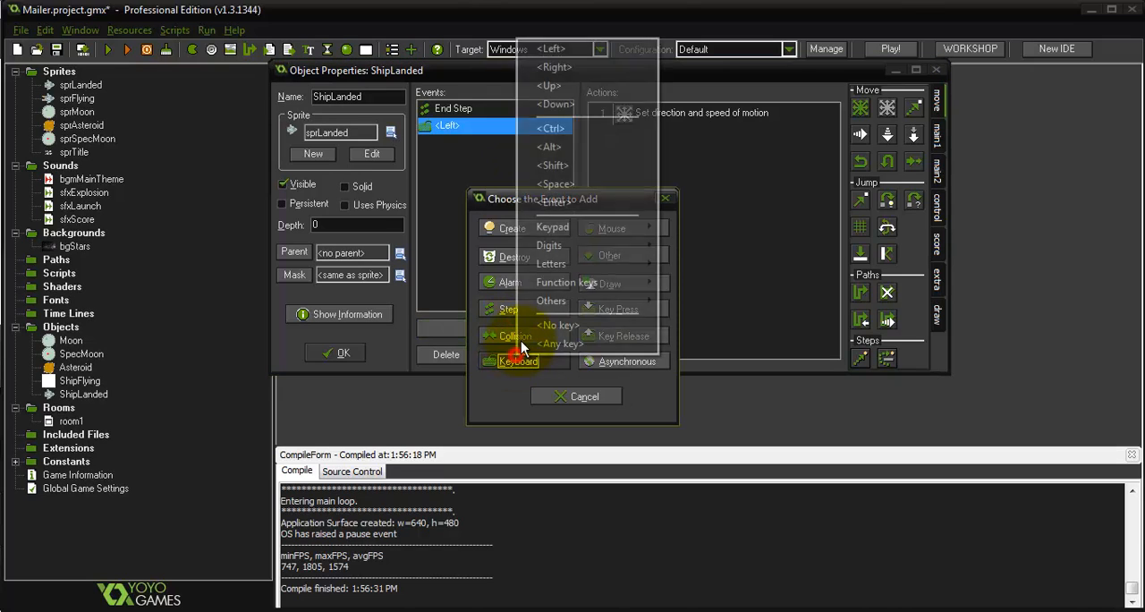
pyautogui.click(566, 69)
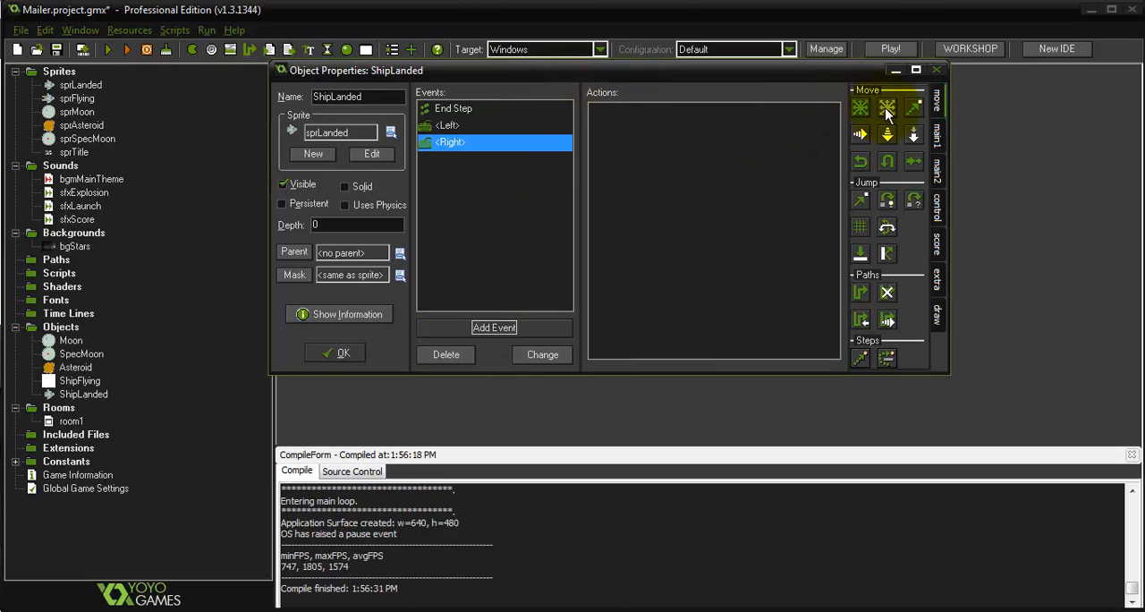
pyautogui.moveTo(860, 108); pyautogui.dragTo(769, 166)
pyautogui.press('BackSpace')
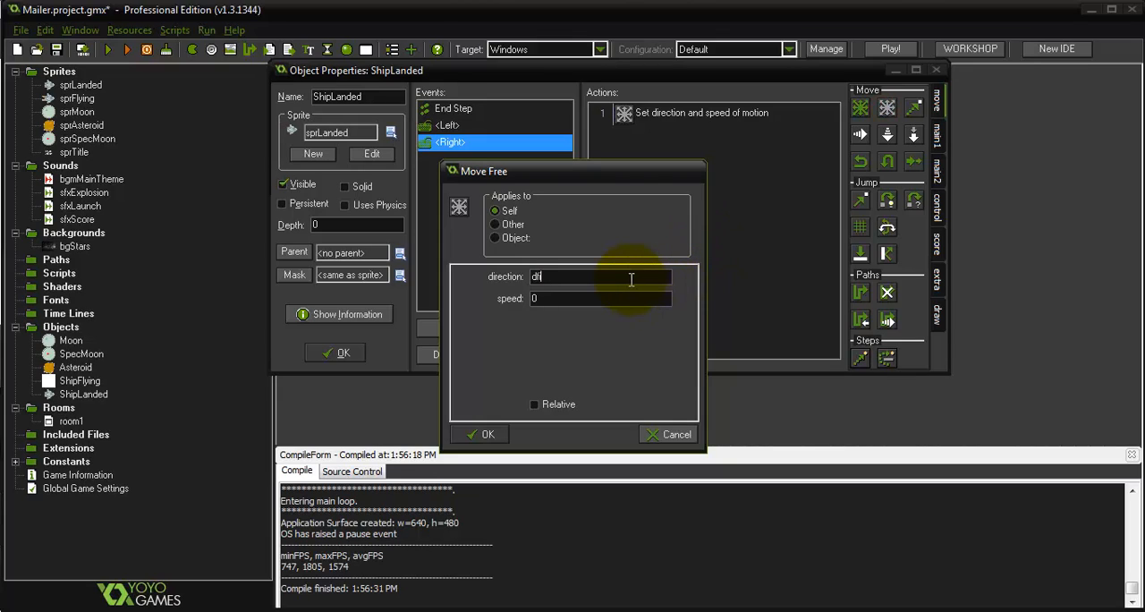
pyautogui.write('direction - 10')
pyautogui.click(491, 434)
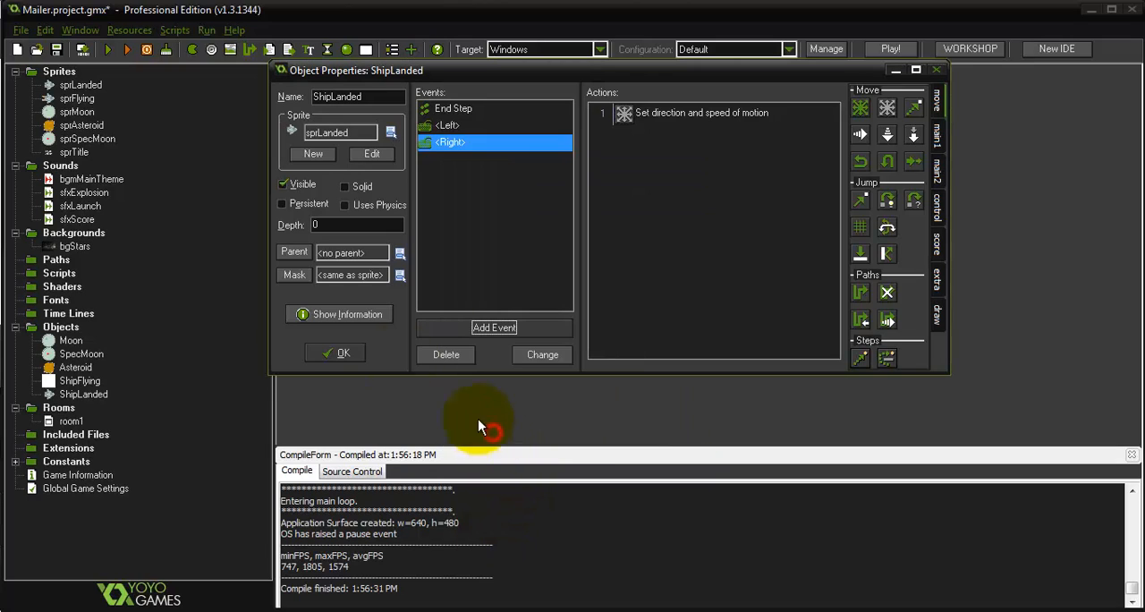
pyautogui.click(106, 49)
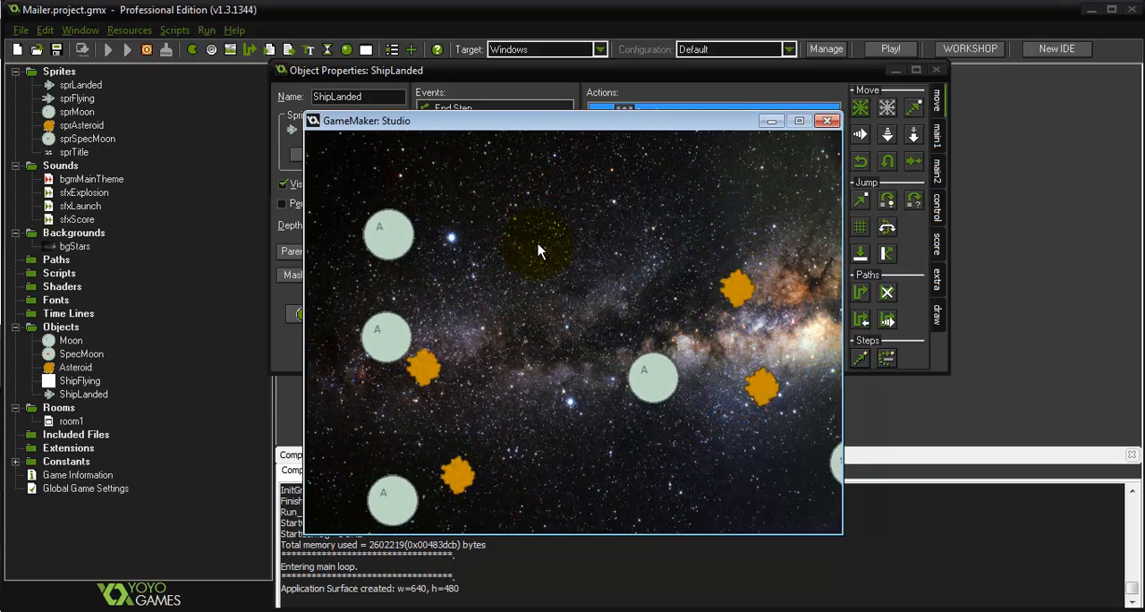
pyautogui.click(827, 120)
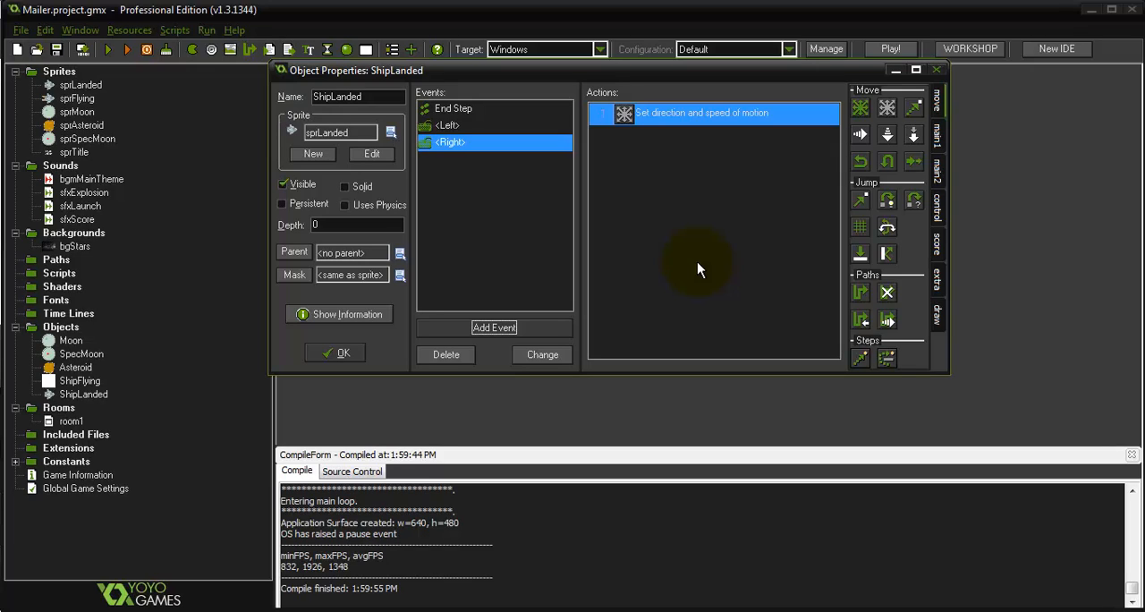
# Add a Key Press <Space> event to the ShipLanded object
pyautogui.click(501, 336)
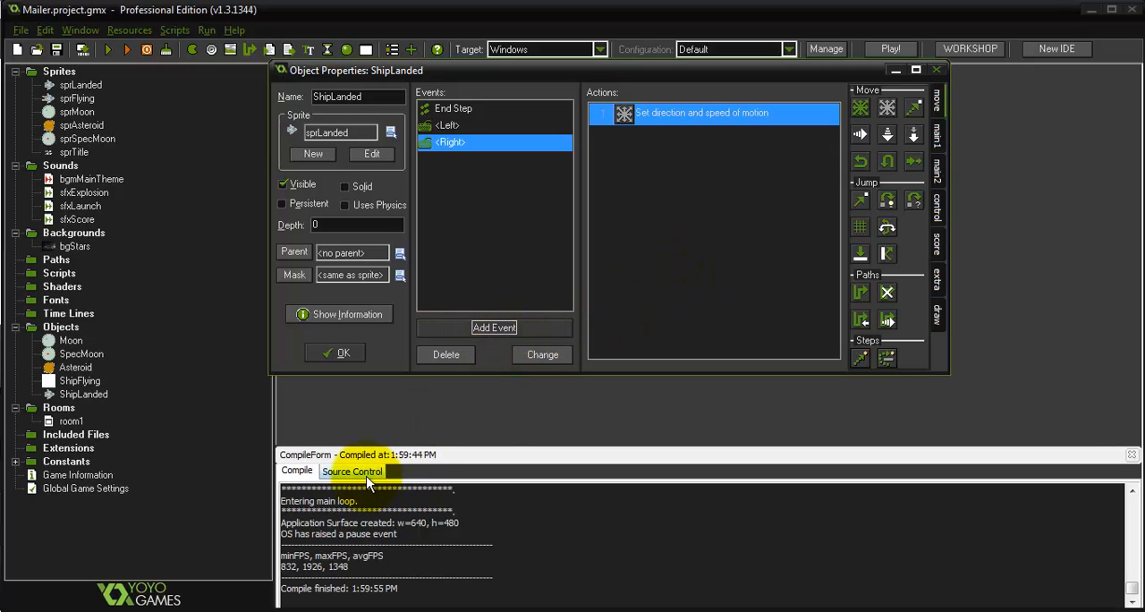
pyautogui.click(534, 321)
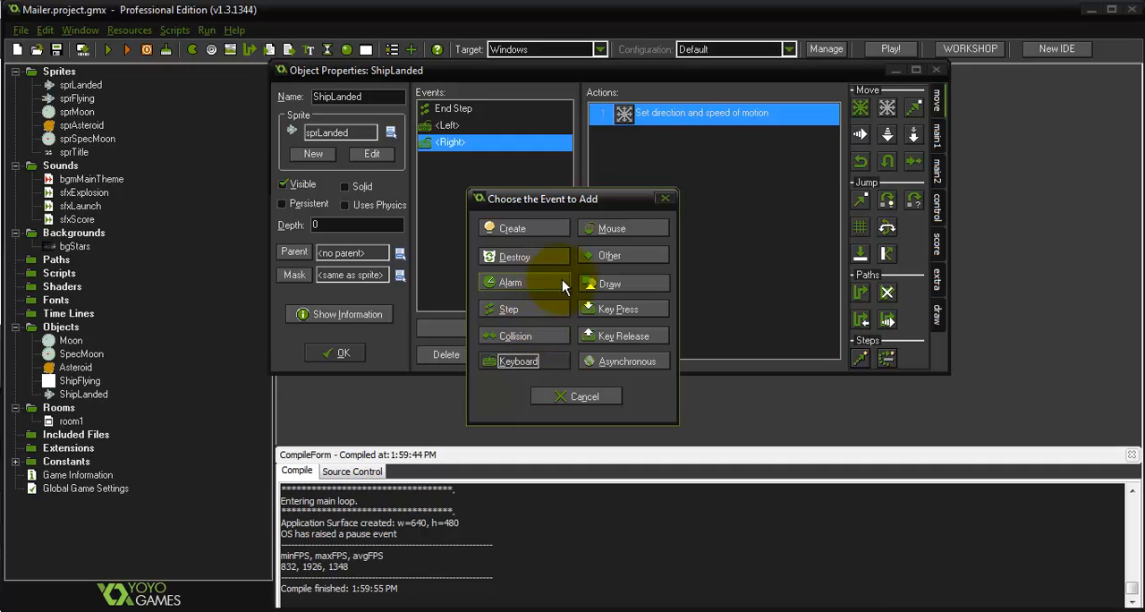
pyautogui.click(628, 319)
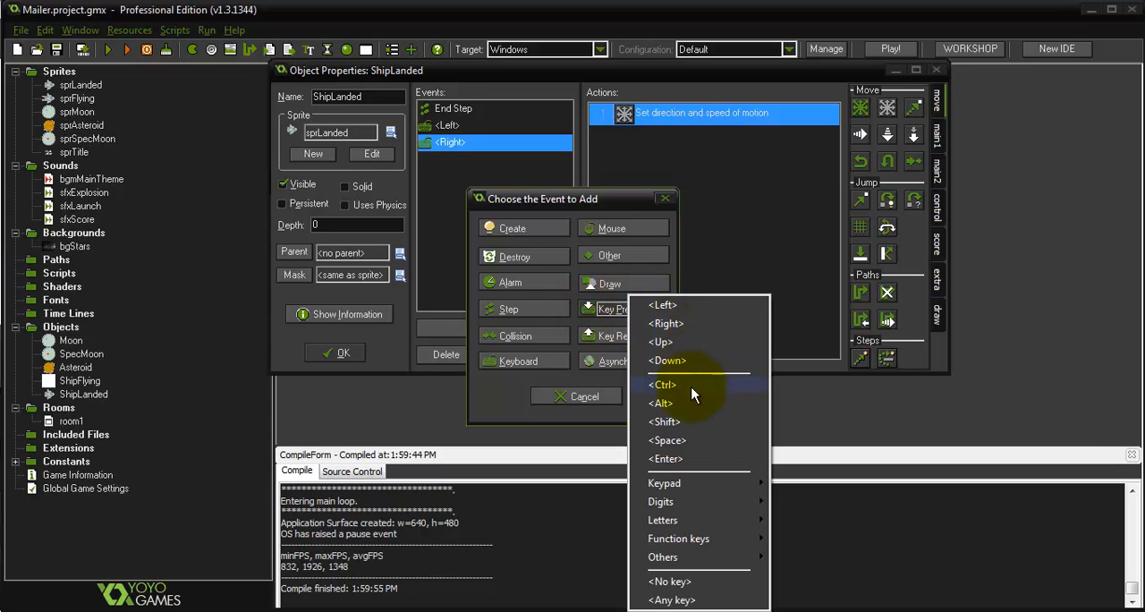
pyautogui.click(690, 442)
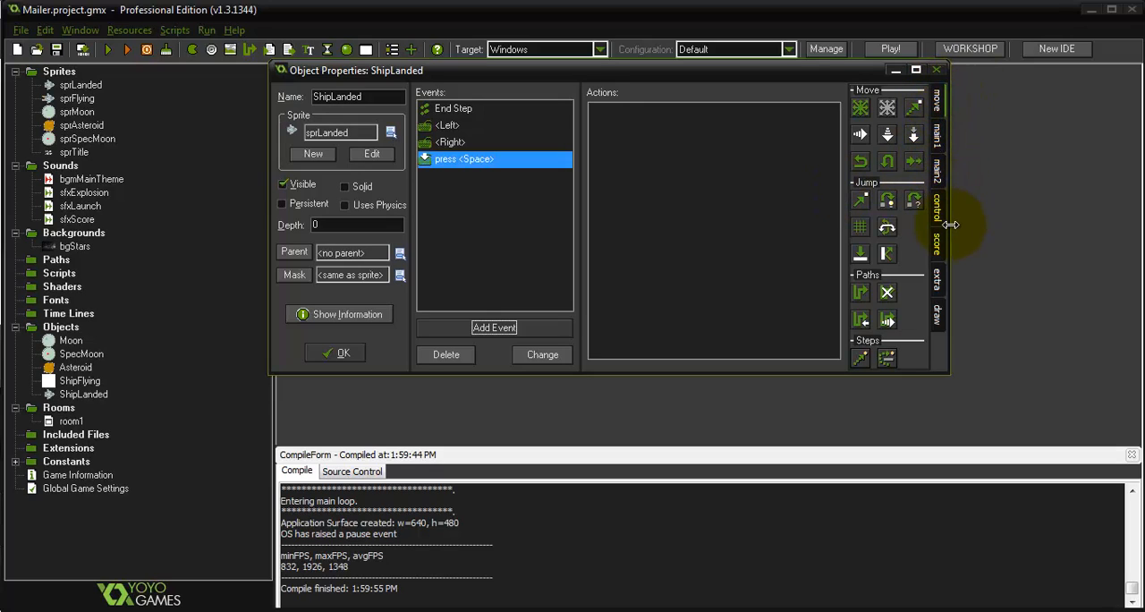
# Add a Play Sound action for sfxLaunch with loop set to false to ShipLanded's press <Space> event
pyautogui.click(938, 134)
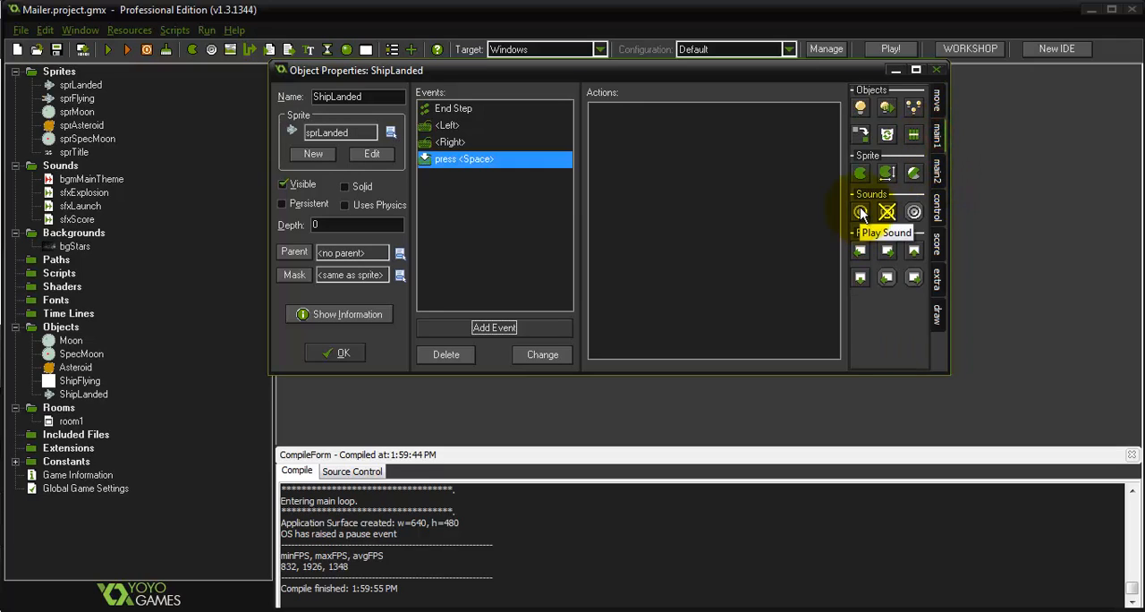
pyautogui.moveTo(860, 211); pyautogui.dragTo(741, 204)
pyautogui.click(606, 276)
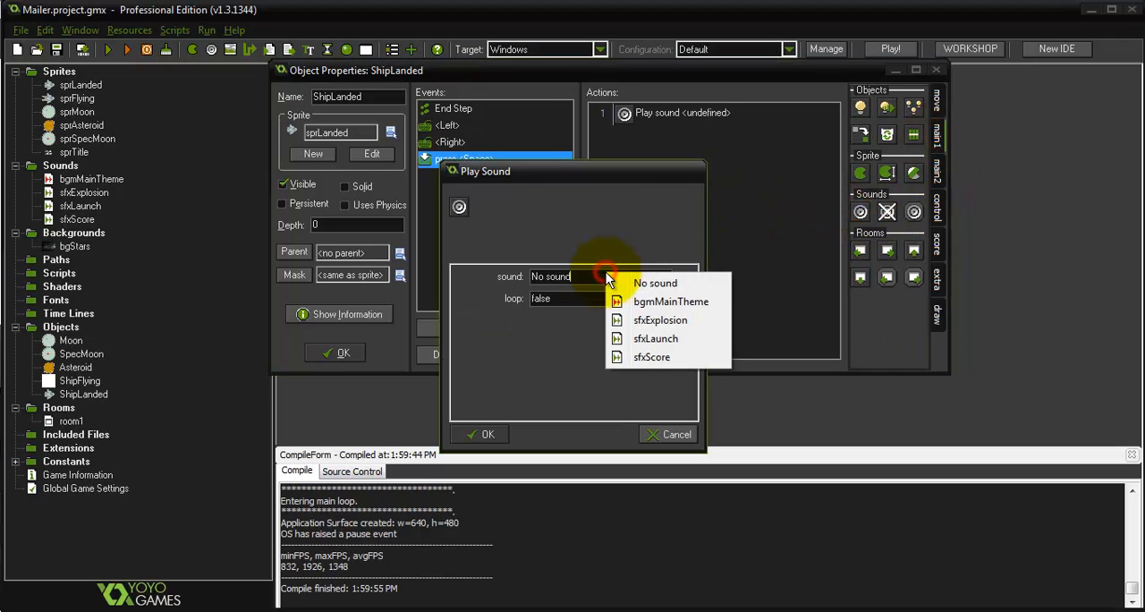
pyautogui.click(662, 338)
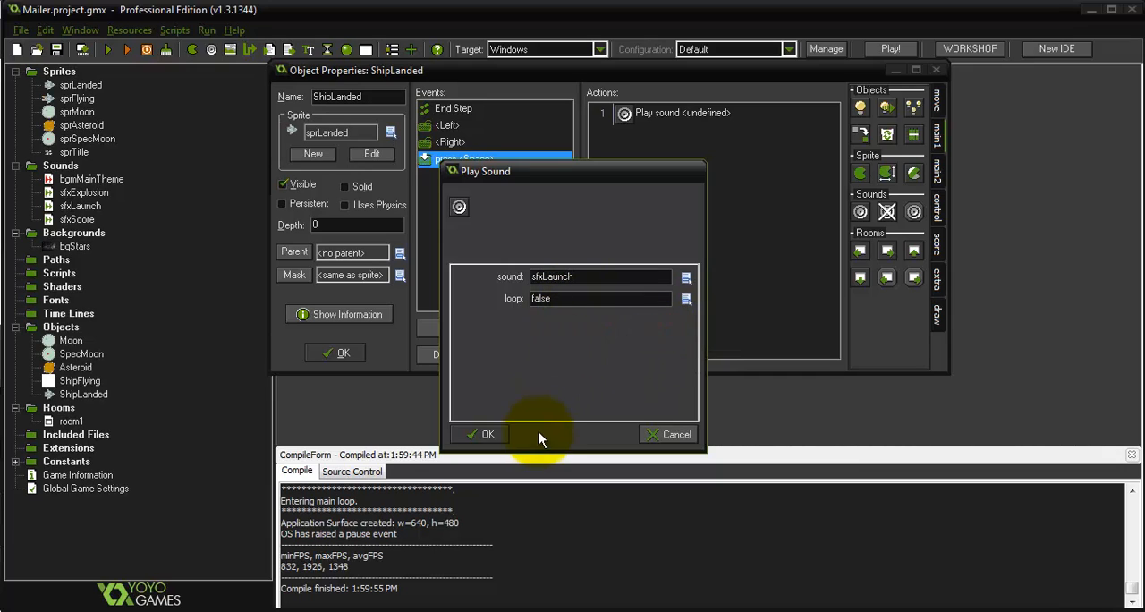
pyautogui.click(483, 437)
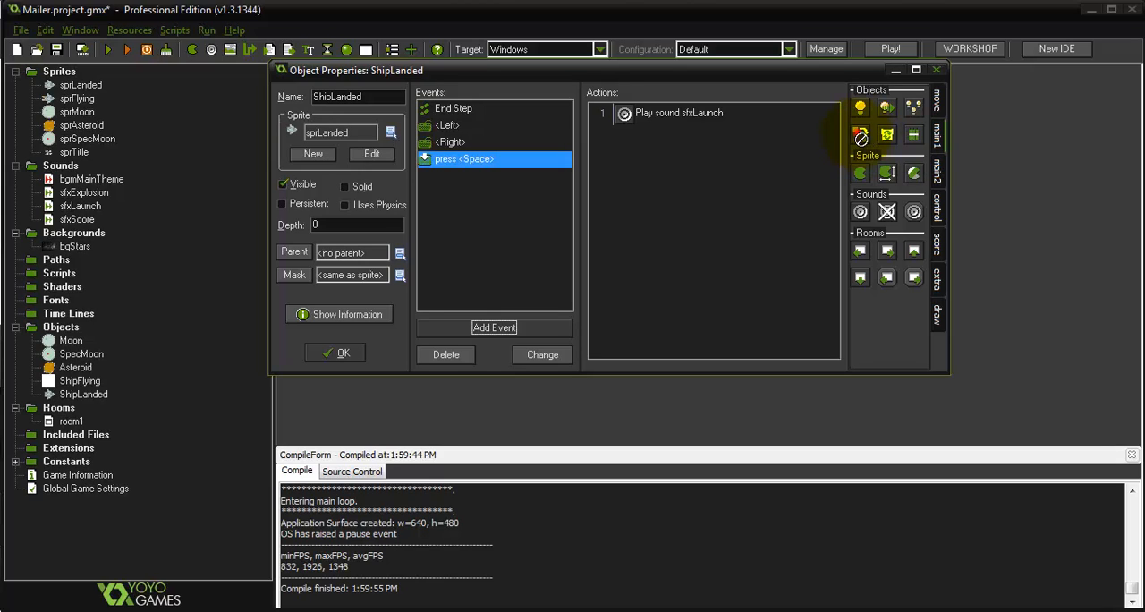
# Add a Change Instance action to ShipLanded's press <Space> event that changes Self into ShipFlying without performing events
pyautogui.moveTo(860, 133); pyautogui.dragTo(736, 168)
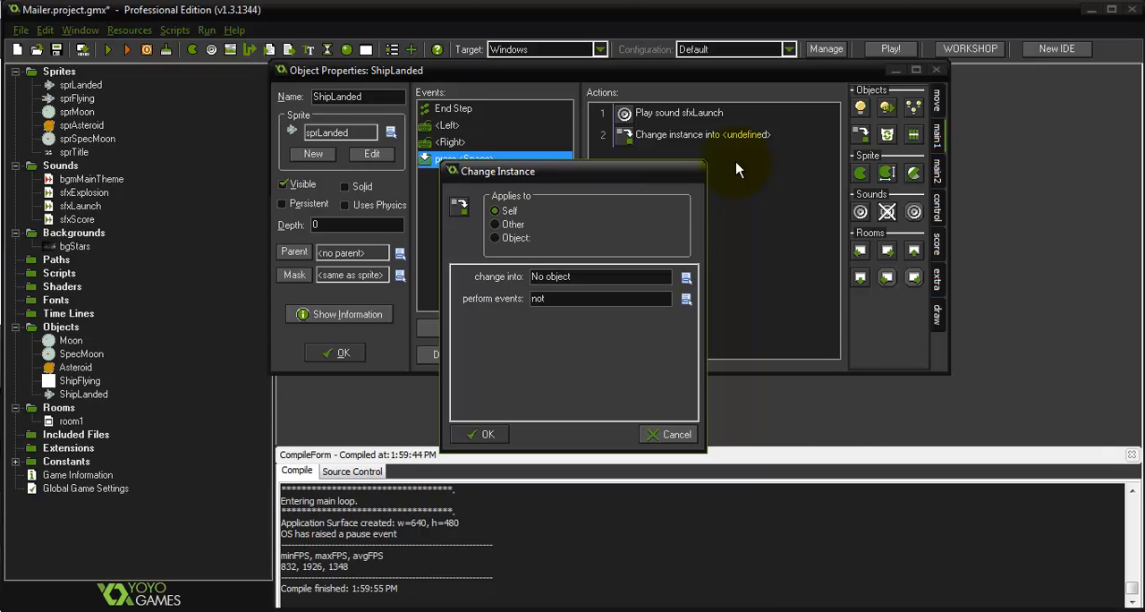
pyautogui.click(628, 268)
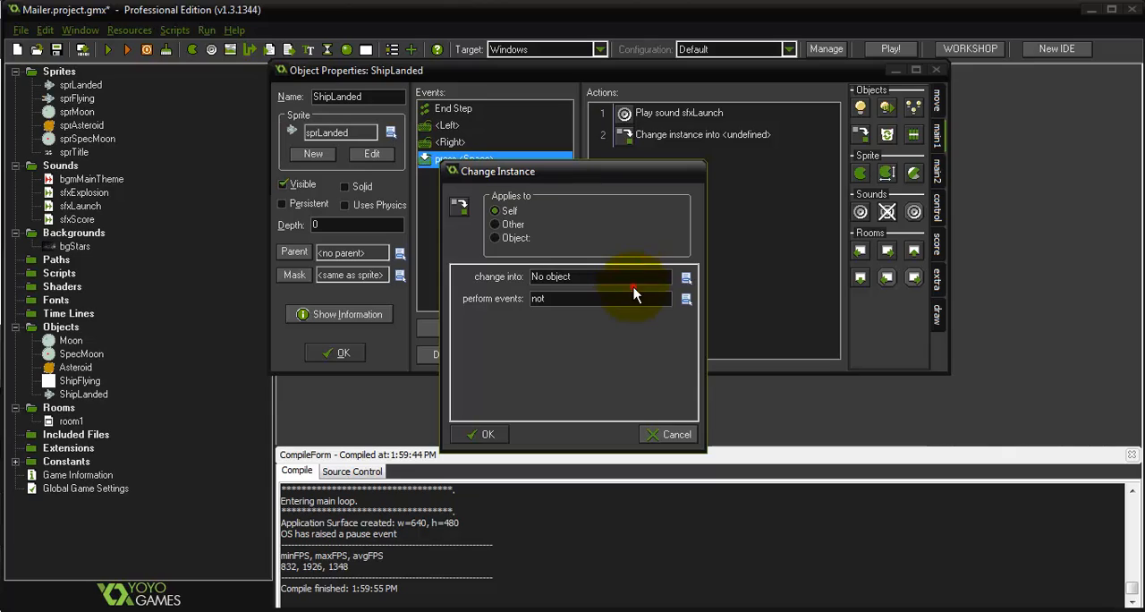
pyautogui.click(633, 283)
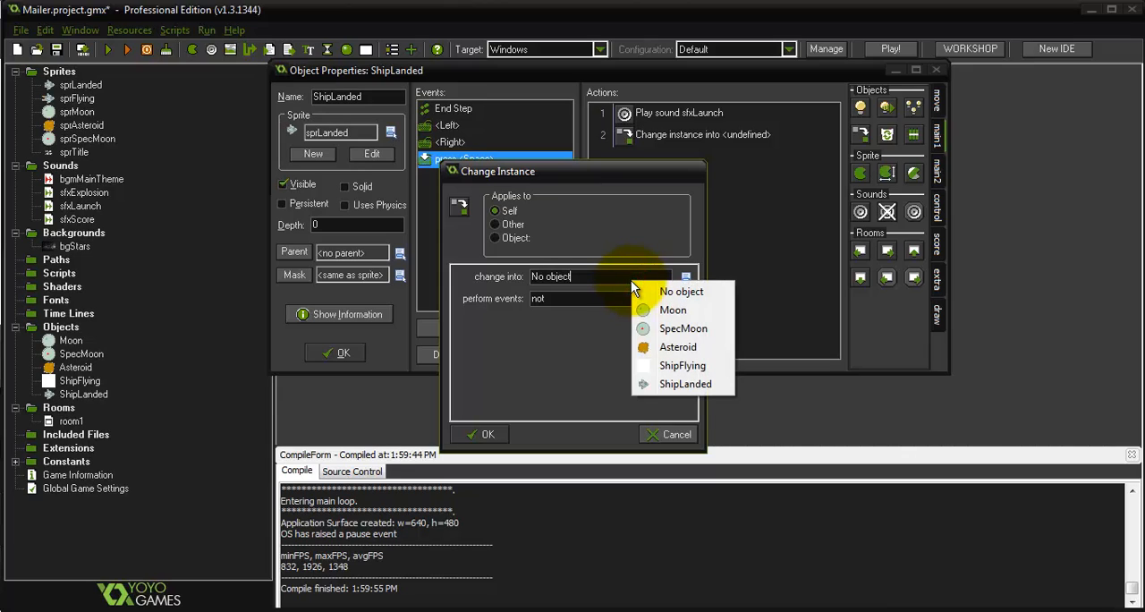
pyautogui.click(712, 368)
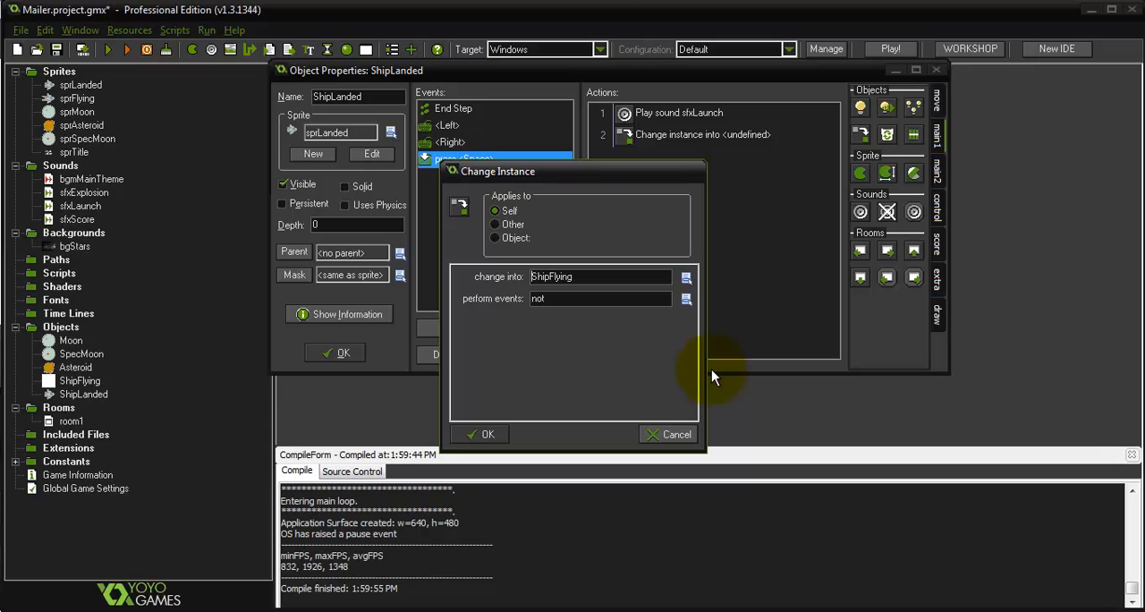
pyautogui.click(486, 434)
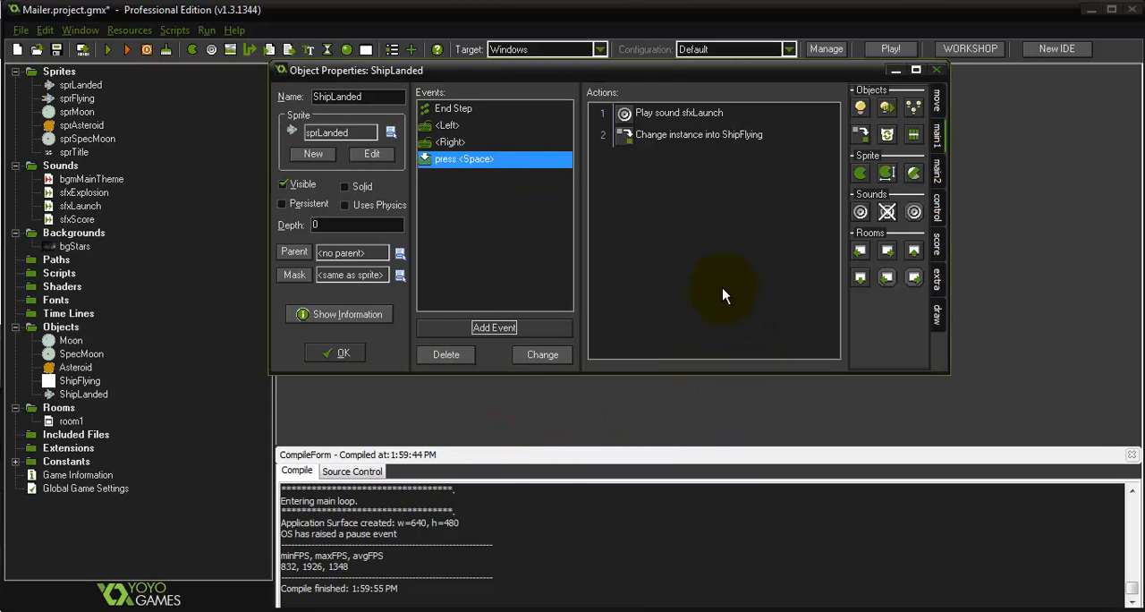
# Insert a Move Free action with direction set to direction and speed 6 before the Change Instance action, and close ShipLanded's properties
pyautogui.click(935, 98)
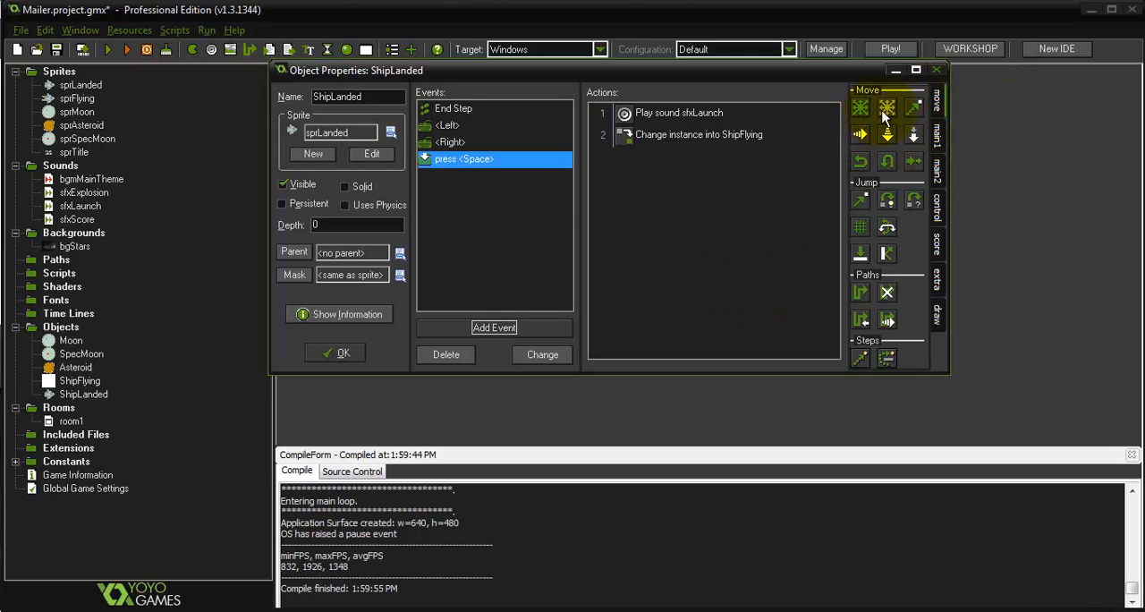
pyautogui.moveTo(887, 109); pyautogui.dragTo(687, 128)
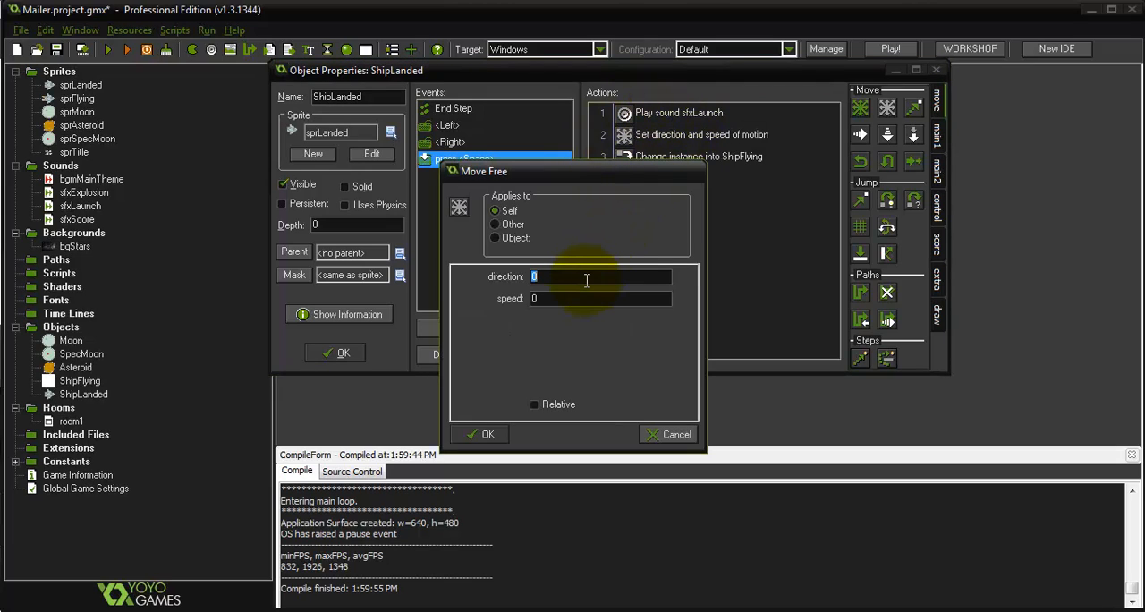
pyautogui.write('direction')
pyautogui.press('Tab')
pyautogui.write('6')
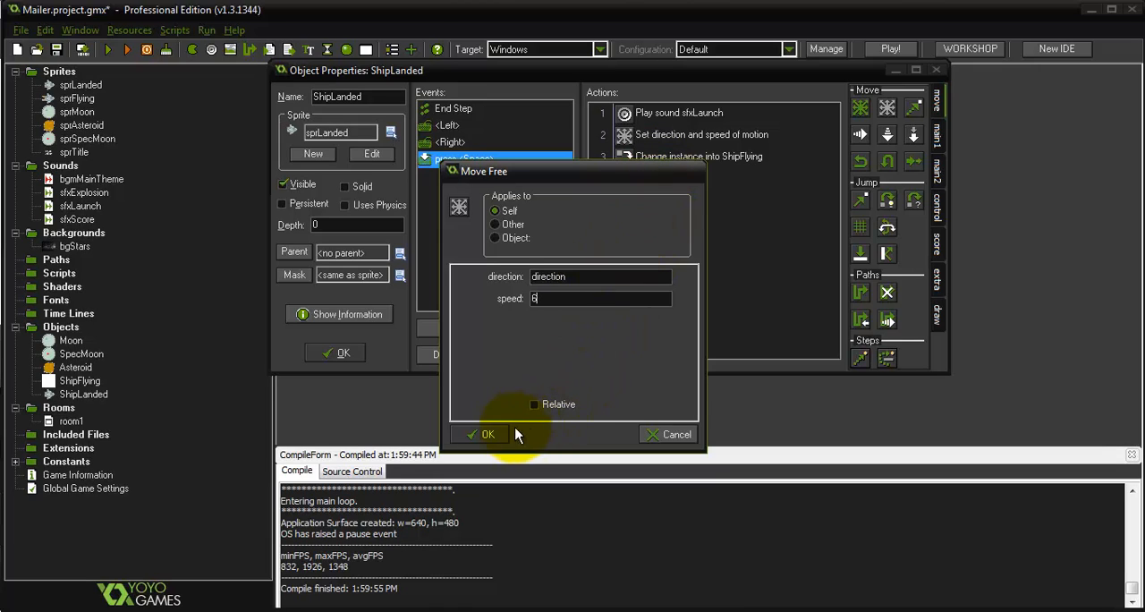
pyautogui.click(487, 434)
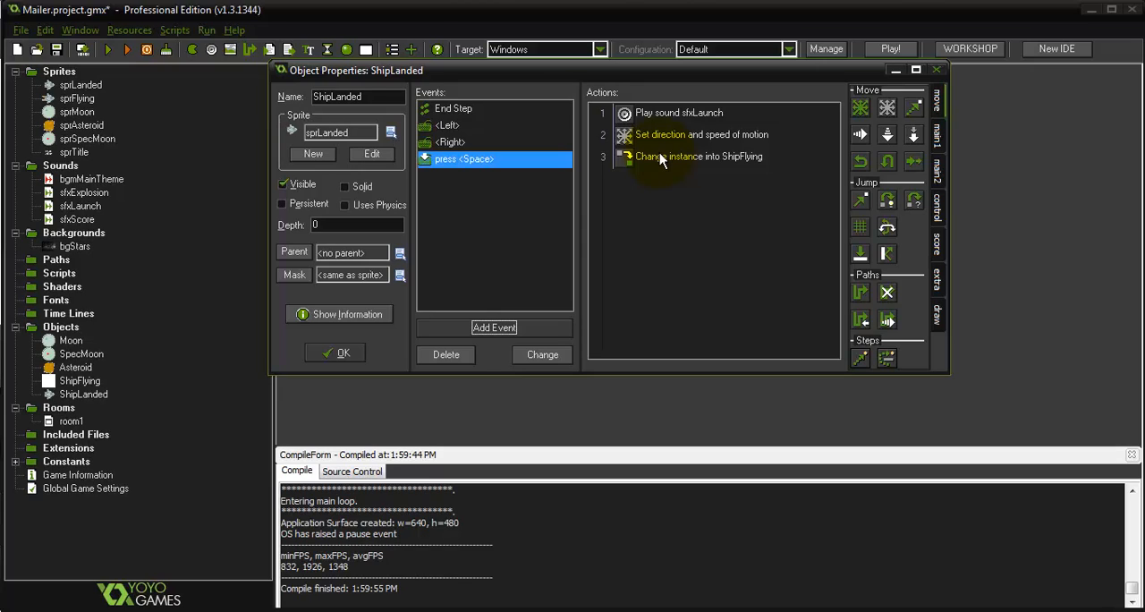
pyautogui.click(341, 355)
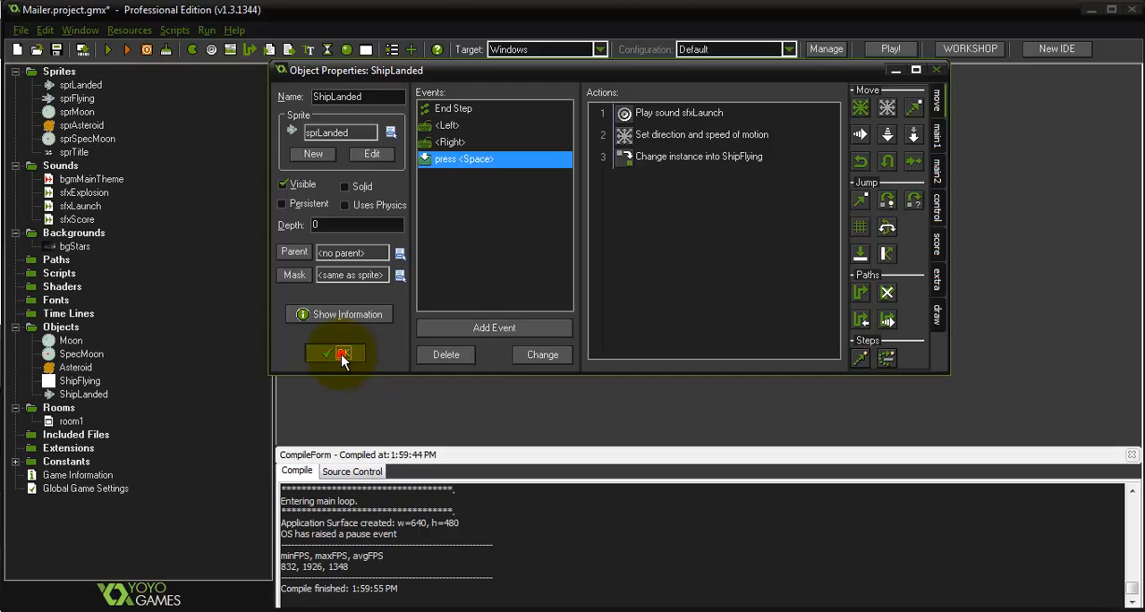
pyautogui.doubleClick(87, 395)
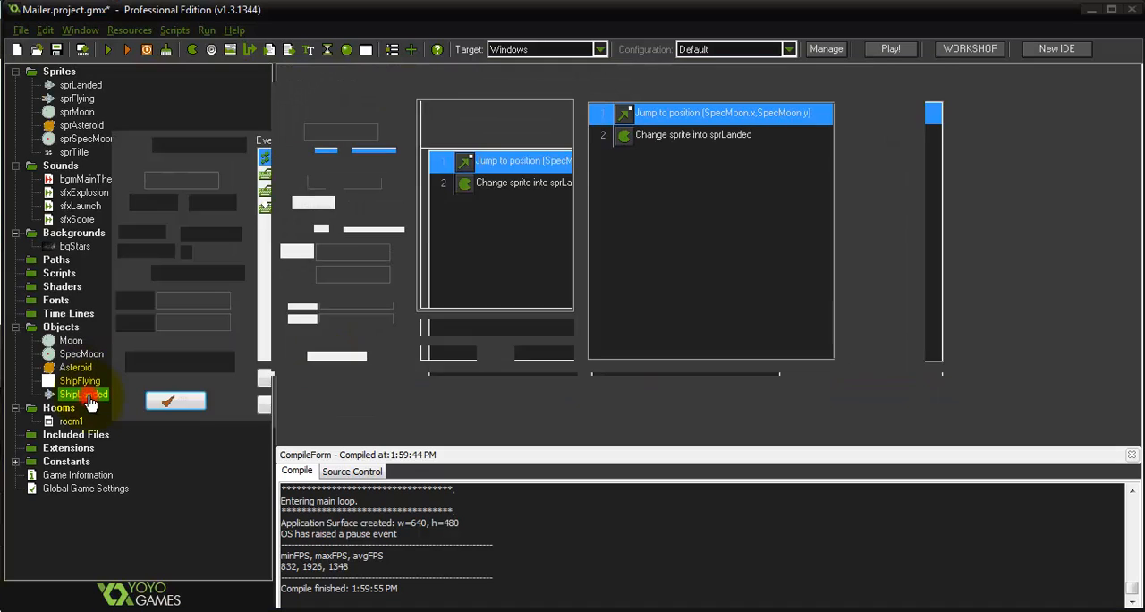
pyautogui.click(343, 354)
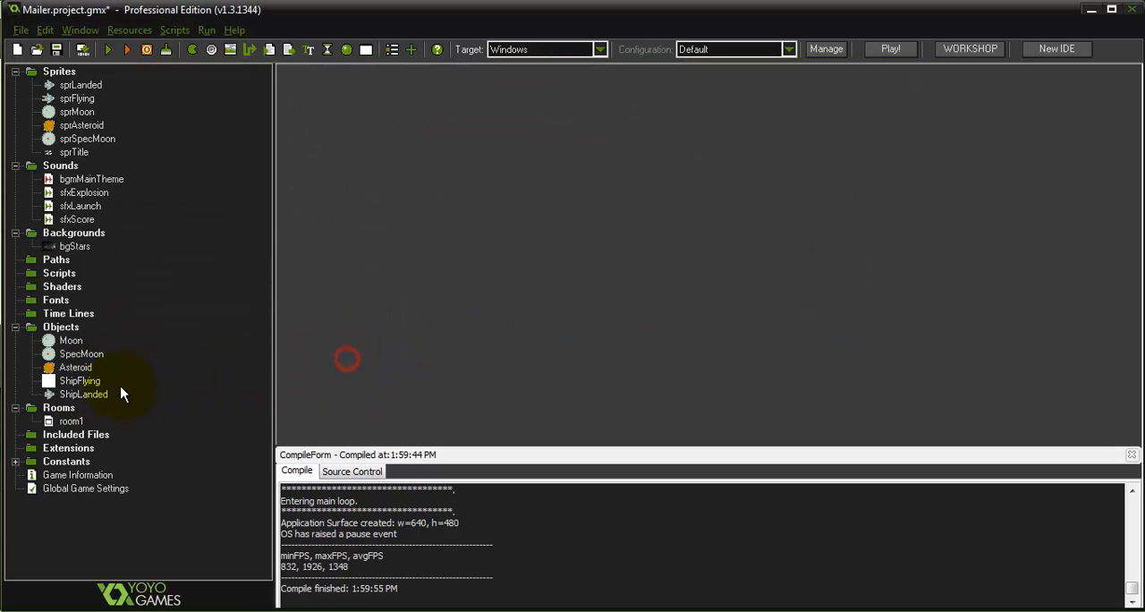
# Open the ShipFlying object's properties and add an Outside Room event
pyautogui.doubleClick(100, 384)
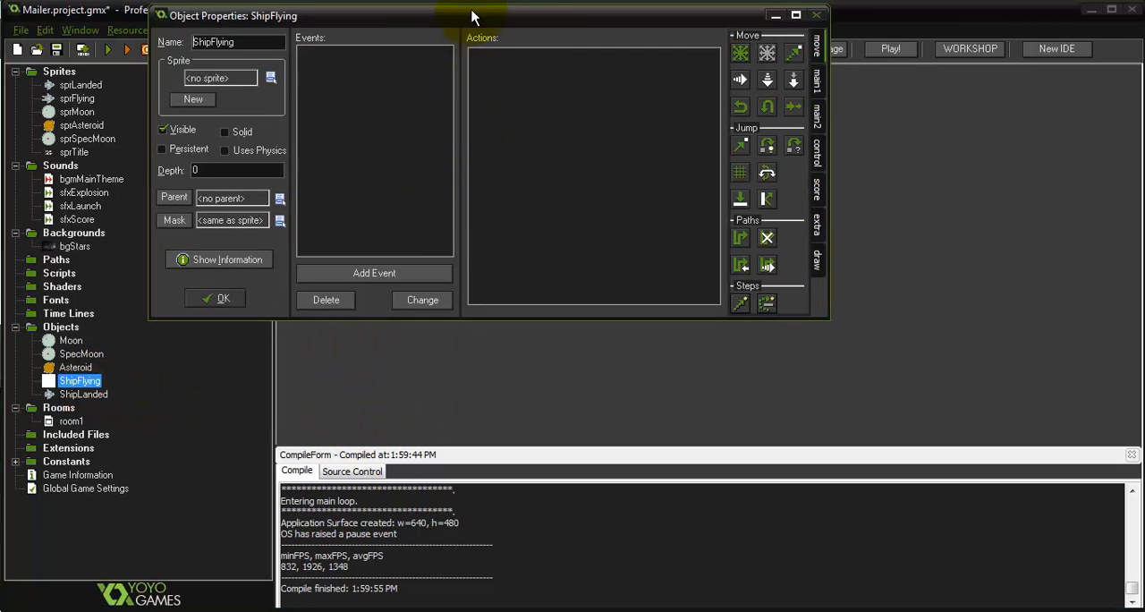
pyautogui.moveTo(471, 11); pyautogui.dragTo(701, 105)
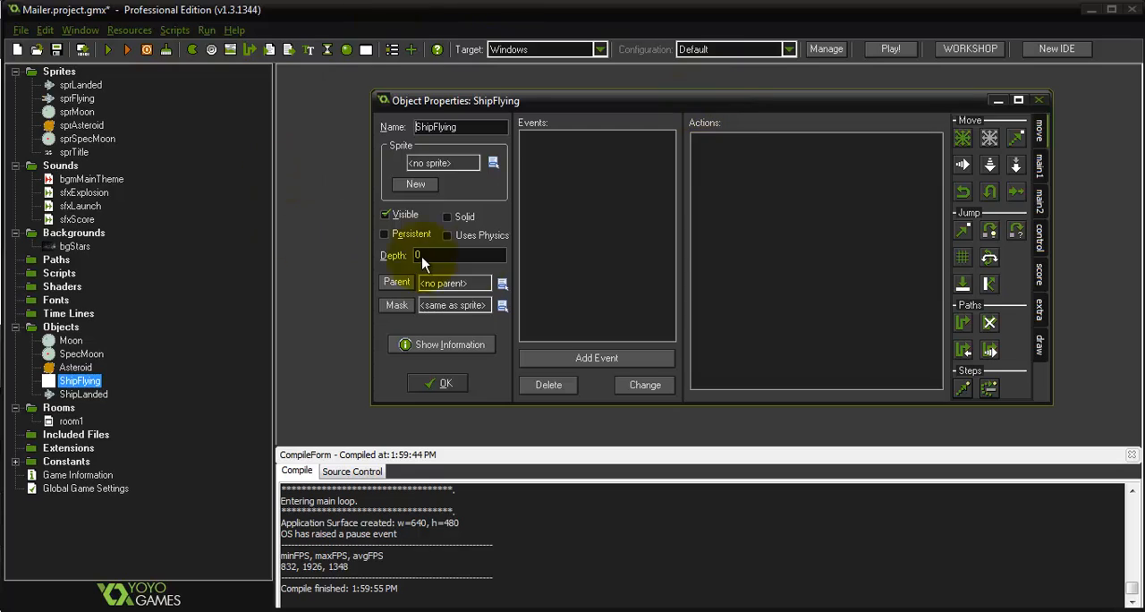
pyautogui.click(609, 356)
pyautogui.click(620, 253)
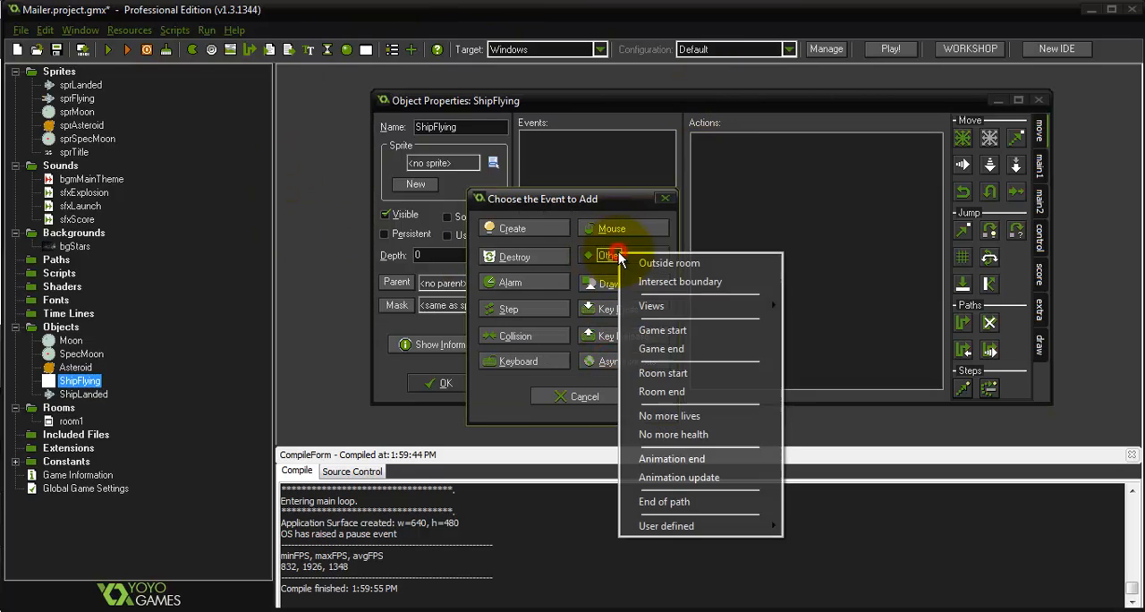
pyautogui.click(697, 266)
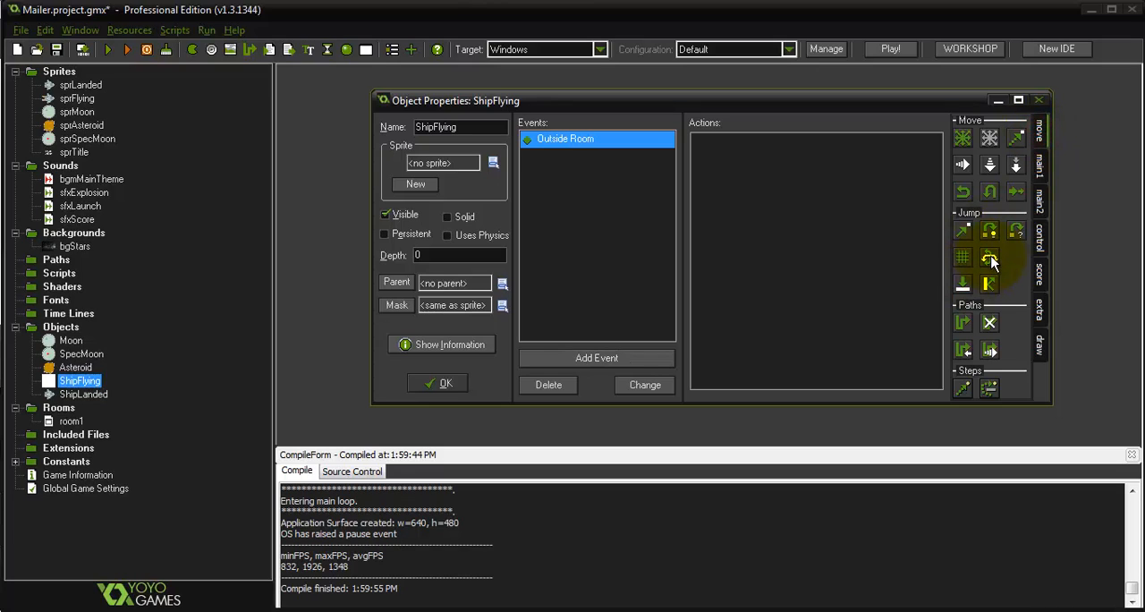
# Add a Wrap Screen action set to wrap in both directions to ShipFlying's Outside Room event
pyautogui.moveTo(992, 259); pyautogui.dragTo(810, 257)
pyautogui.click(646, 280)
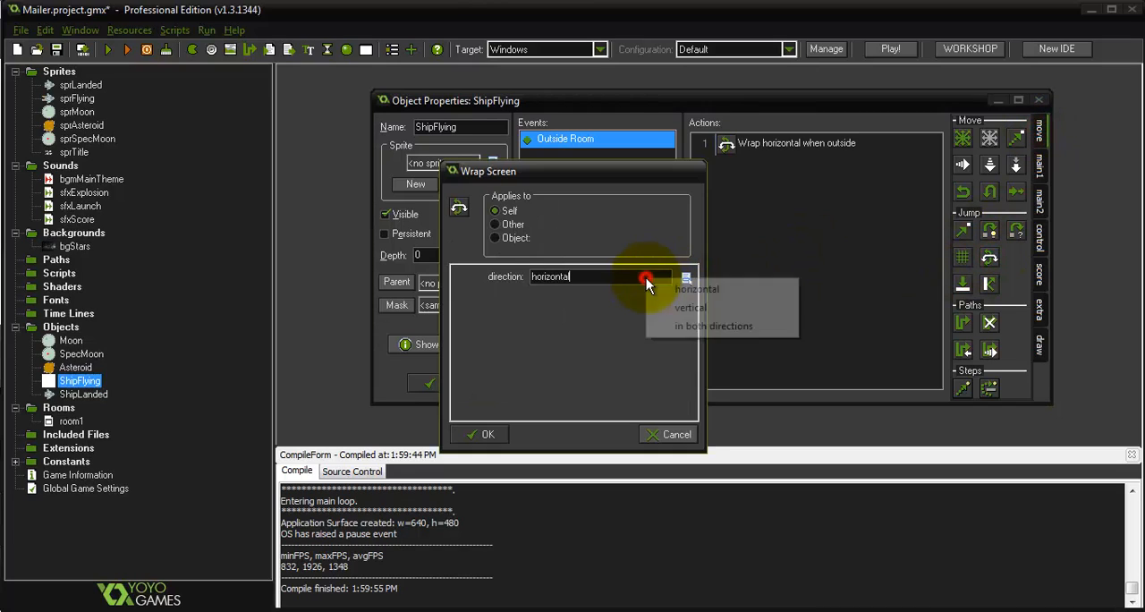
pyautogui.click(707, 326)
pyautogui.click(483, 436)
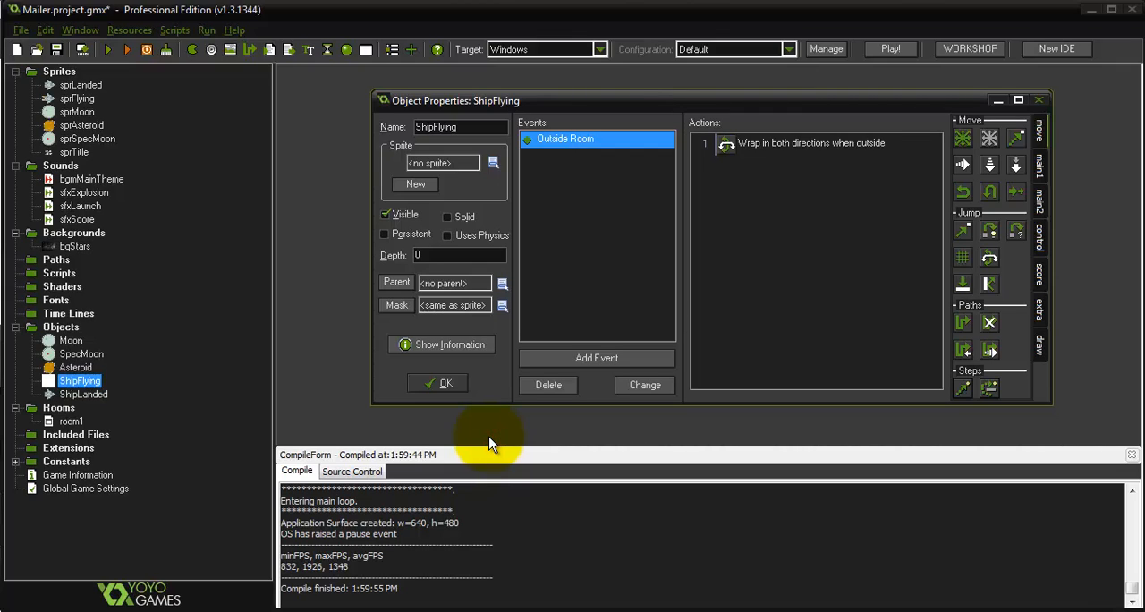
# Add an End Step event to the ShipFlying object
pyautogui.click(616, 362)
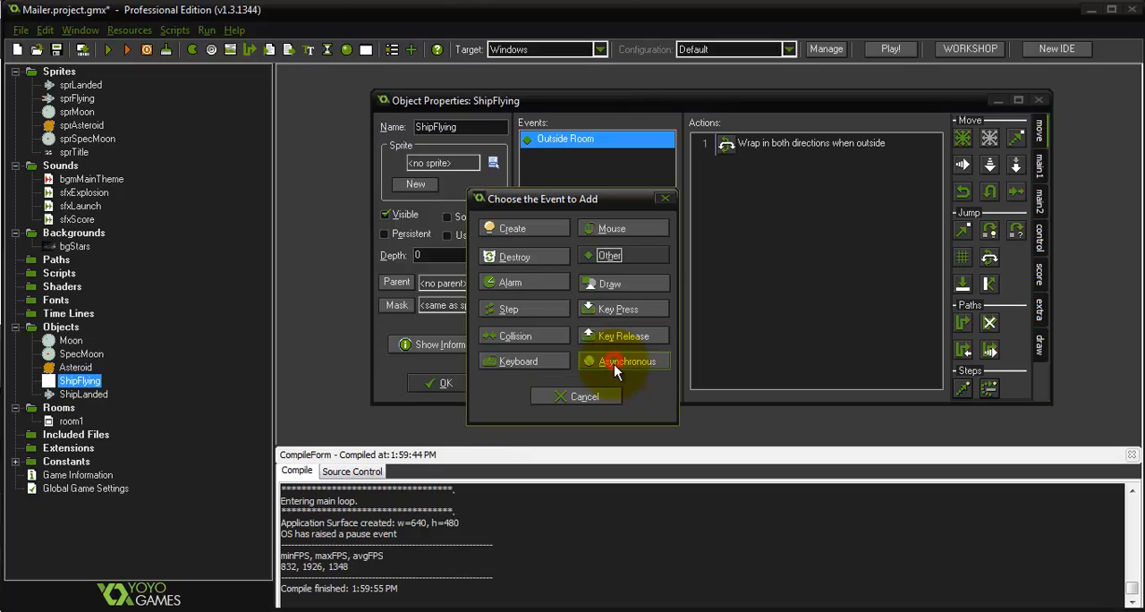
pyautogui.click(512, 308)
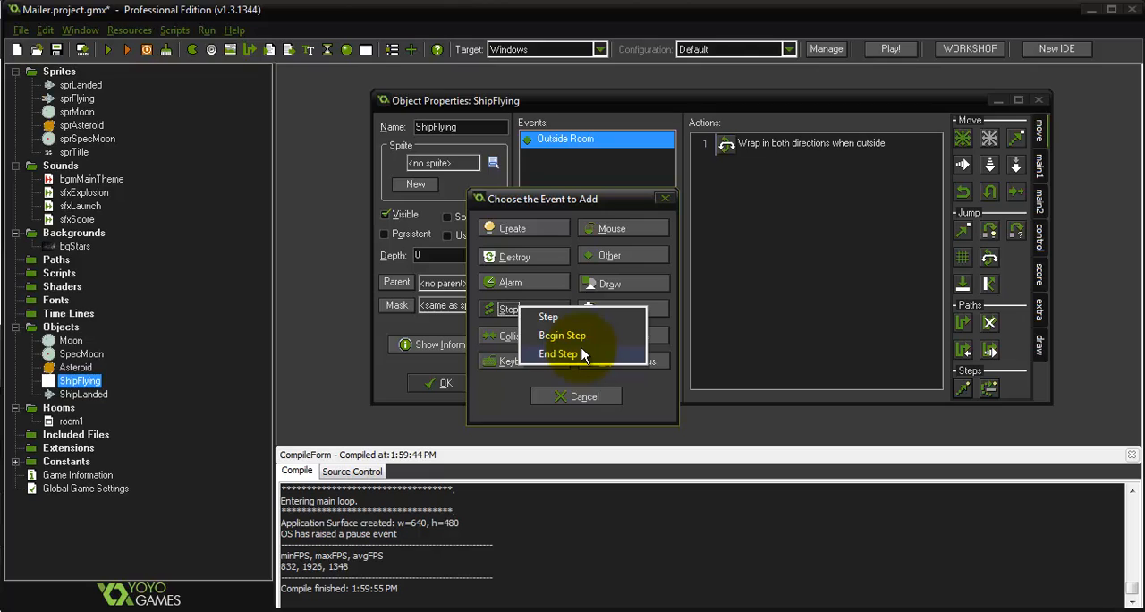
pyautogui.click(582, 354)
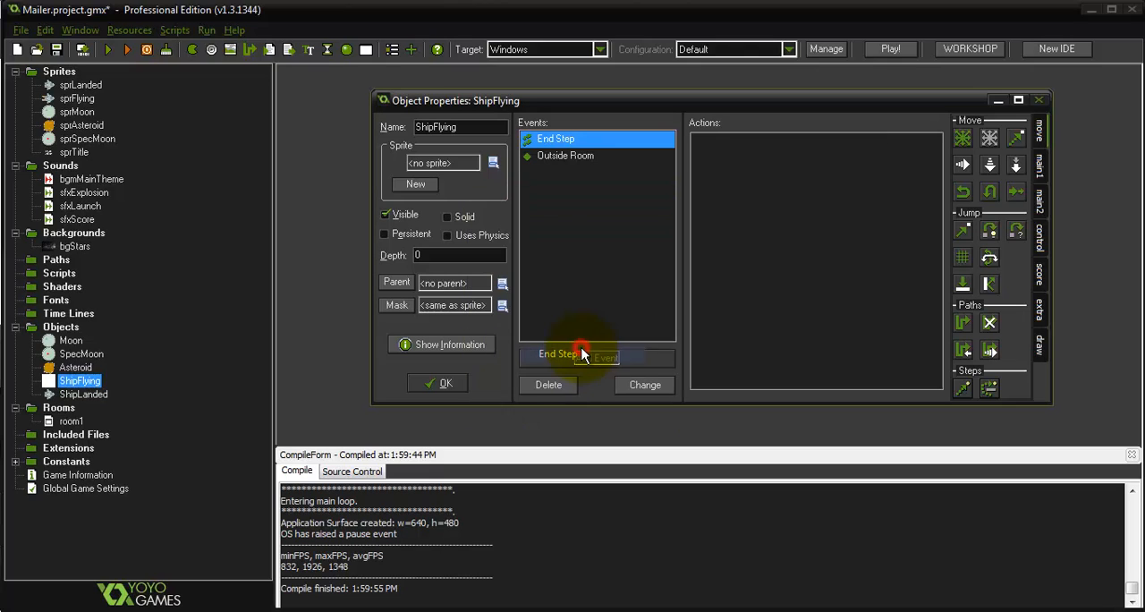
# Add a Change Sprite action to ShipFlying's End Step with sprFlying, subimage direction / 5 and speed 0, and assign sprFlying as the object's sprite
pyautogui.click(1040, 166)
pyautogui.moveTo(961, 205); pyautogui.dragTo(835, 208)
pyautogui.click(686, 278)
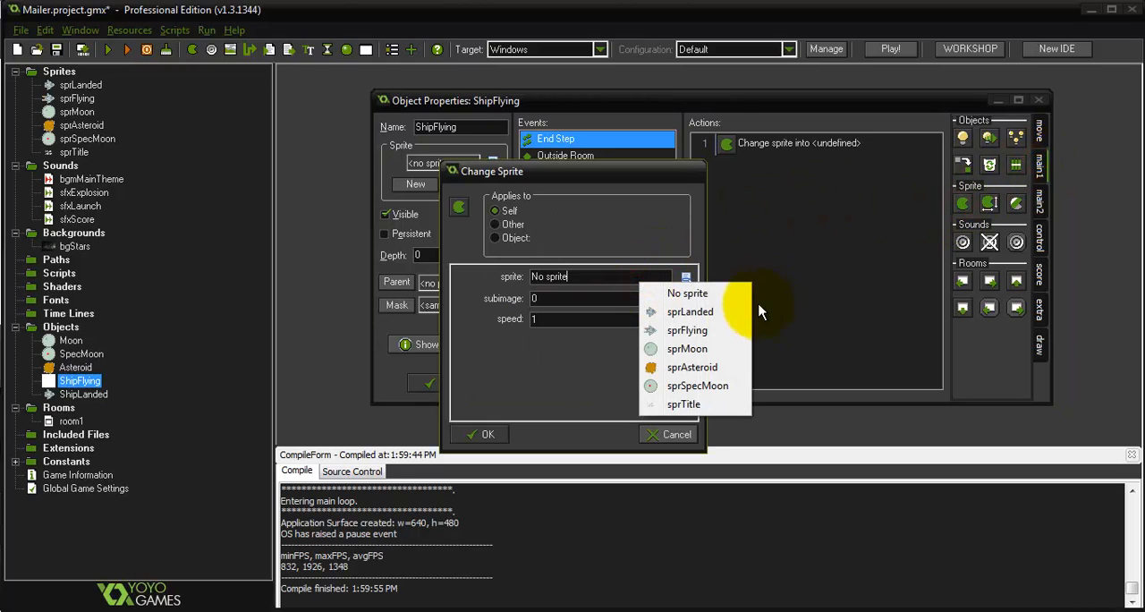
pyautogui.click(687, 331)
pyautogui.doubleClick(583, 301)
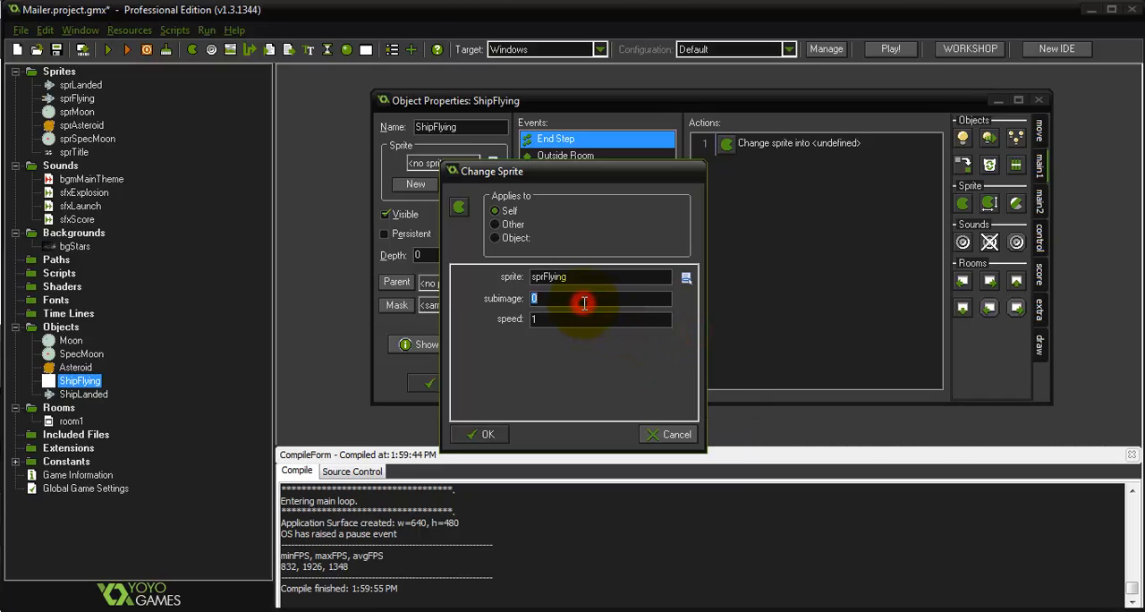
pyautogui.write('direction / 5')
pyautogui.press('Tab')
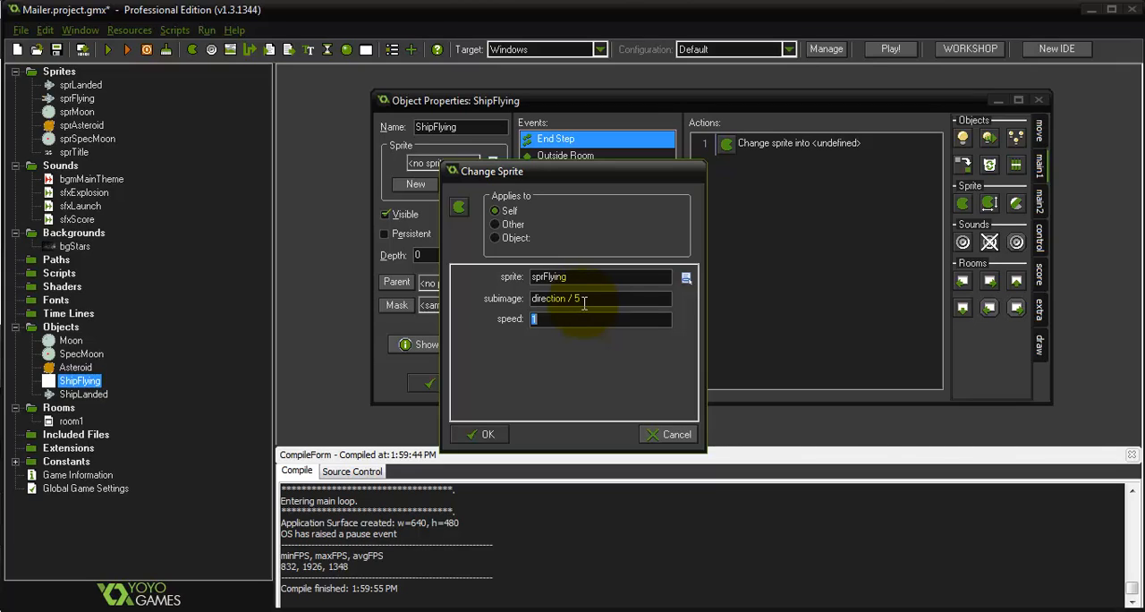
pyautogui.write('0')
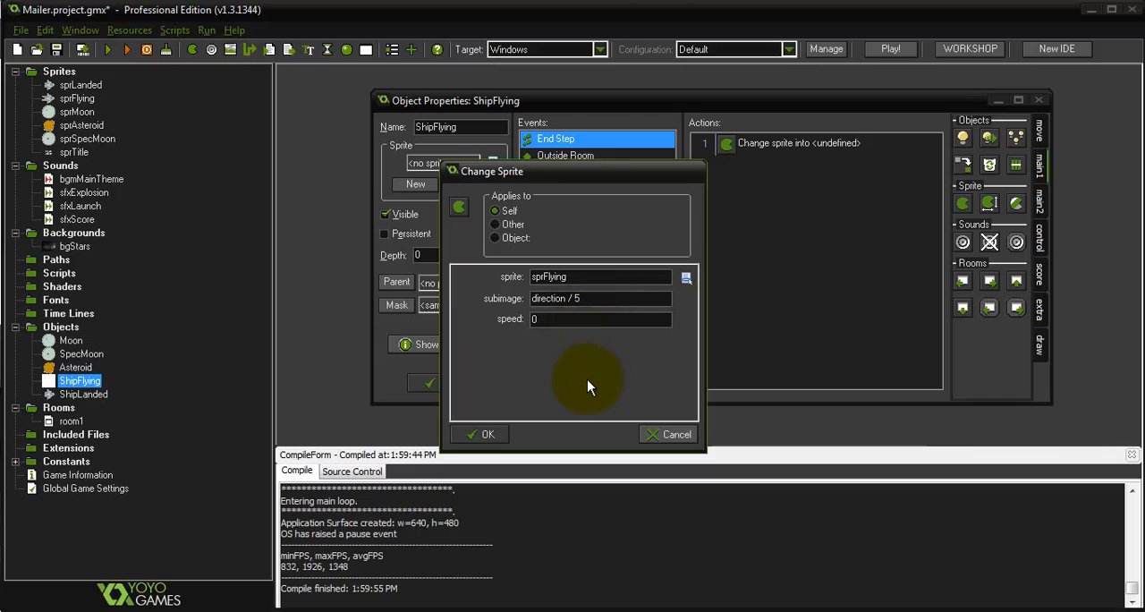
pyautogui.click(473, 436)
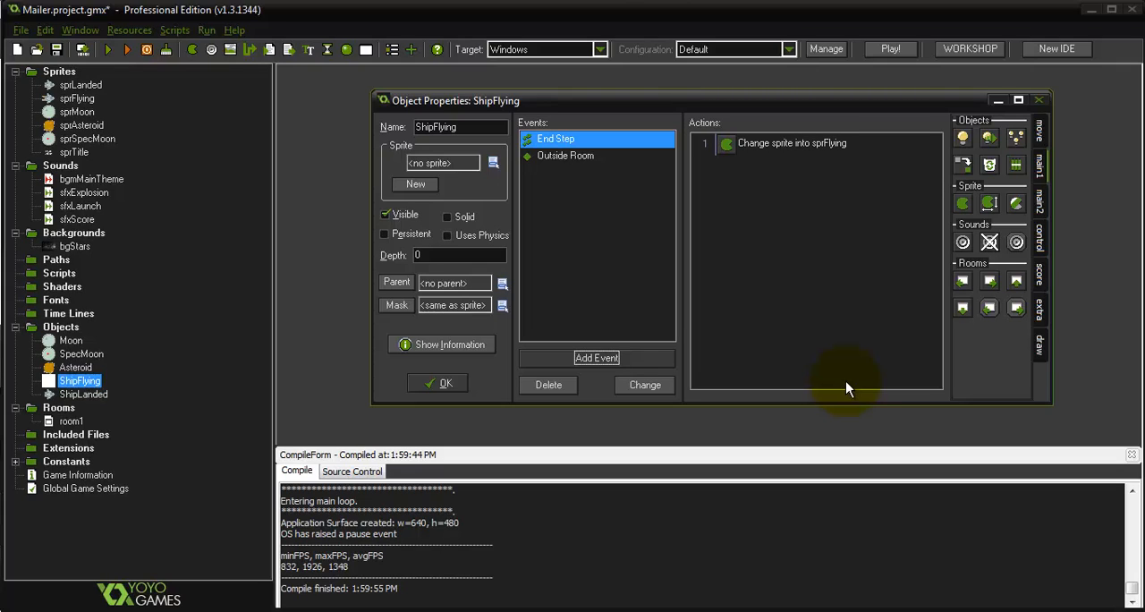
pyautogui.click(459, 165)
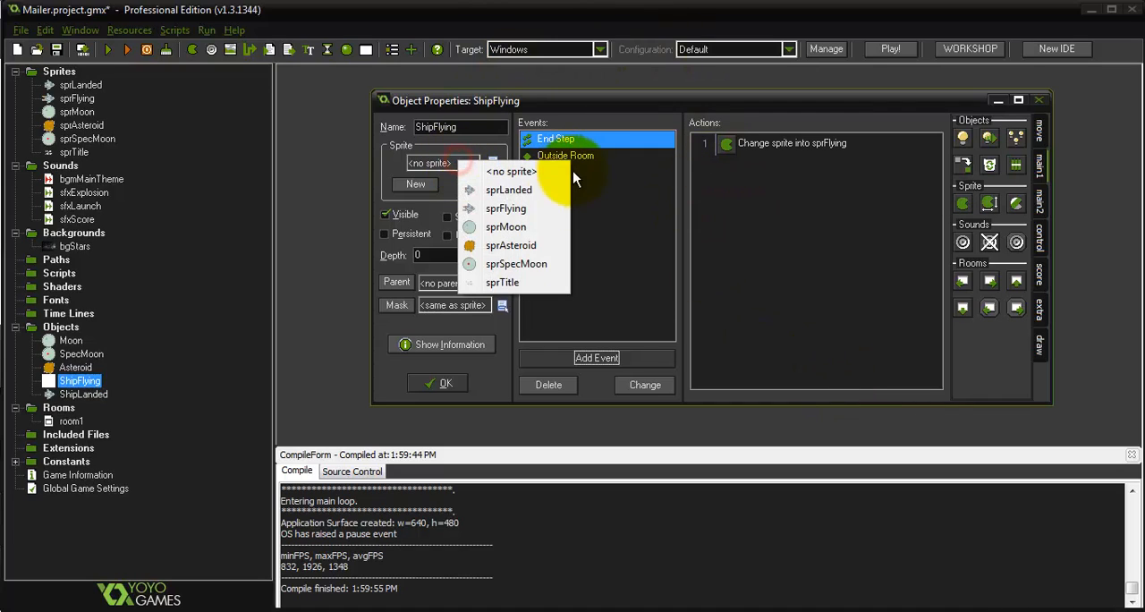
pyautogui.click(518, 210)
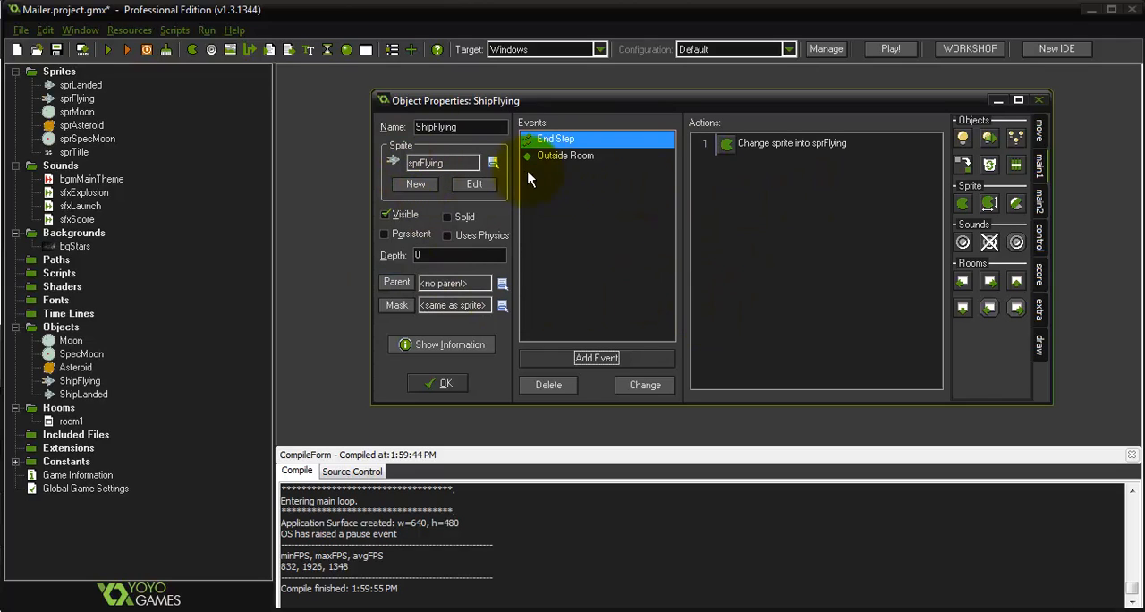
# Add a Keyboard event for the <Left> key to the ShipFlying object
pyautogui.click(622, 358)
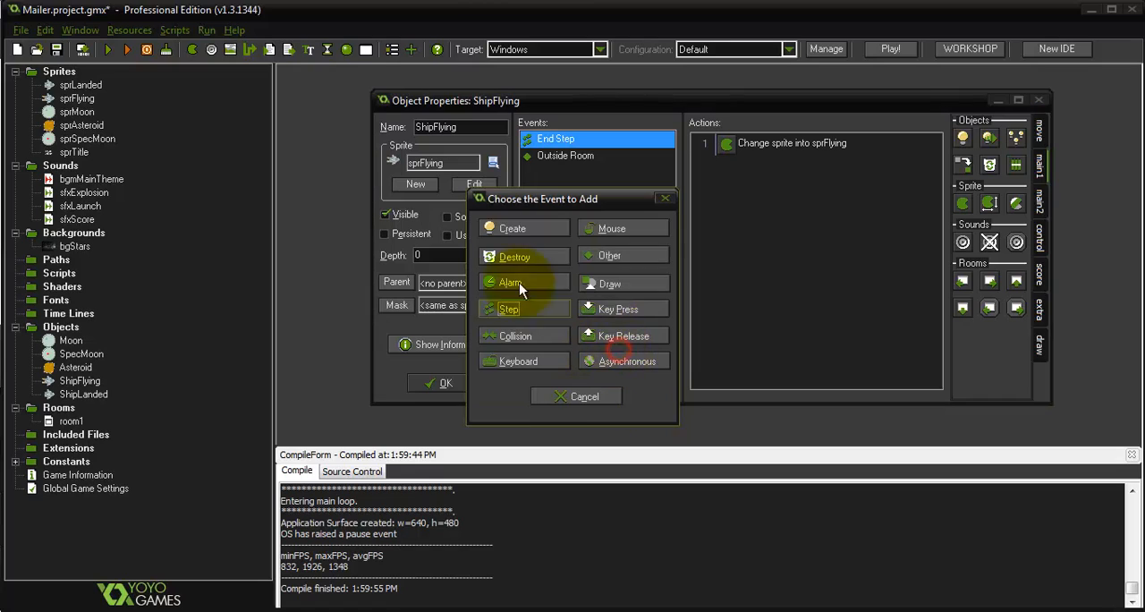
pyautogui.click(524, 361)
pyautogui.click(563, 60)
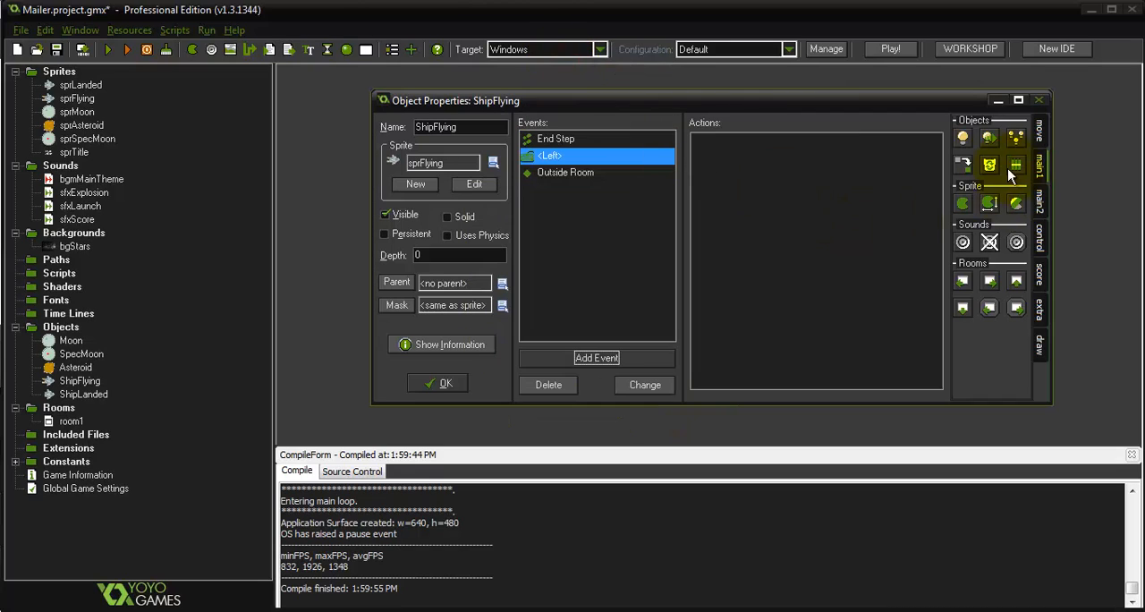
# Add a Move Free action to ShipFlying's <Left> event with direction "direction + 2" and speed 6
pyautogui.click(1039, 131)
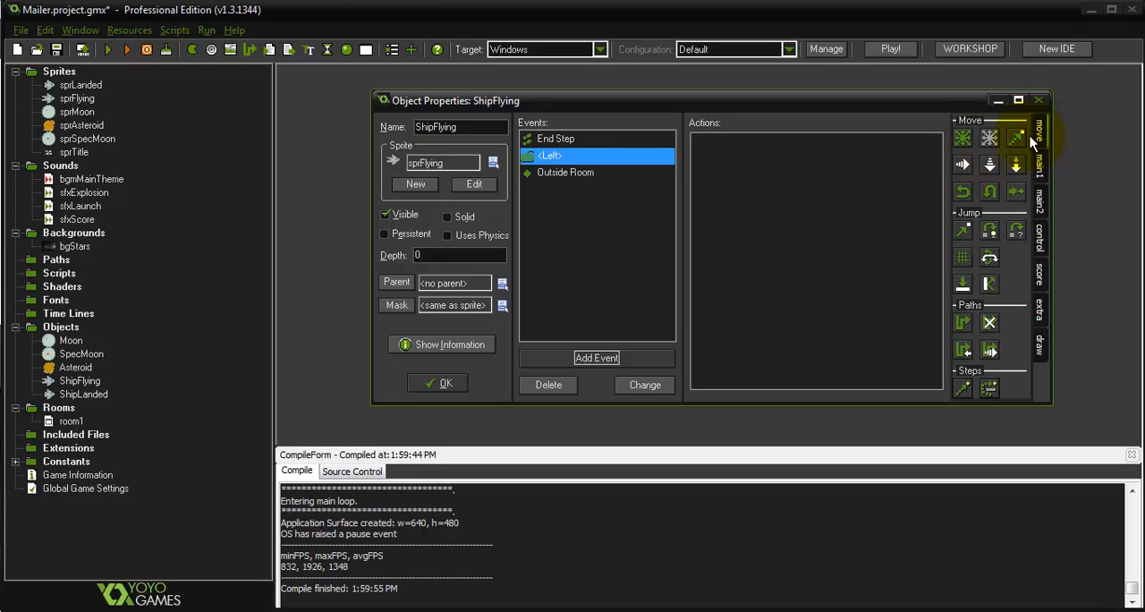
pyautogui.moveTo(990, 140); pyautogui.dragTo(805, 206)
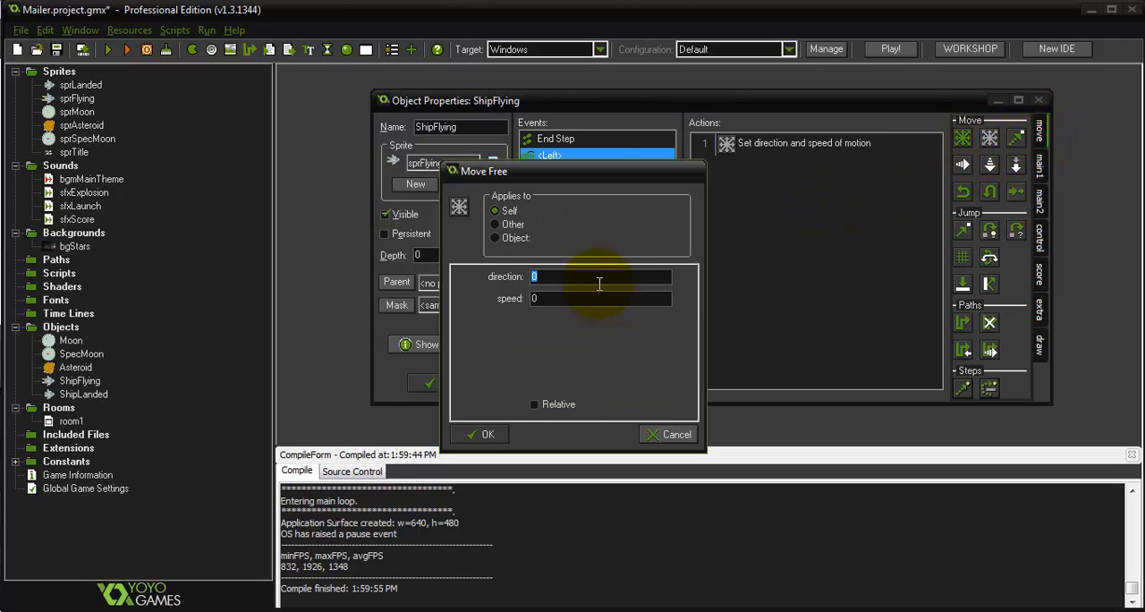
pyautogui.write('direction + 2')
pyautogui.click(591, 298)
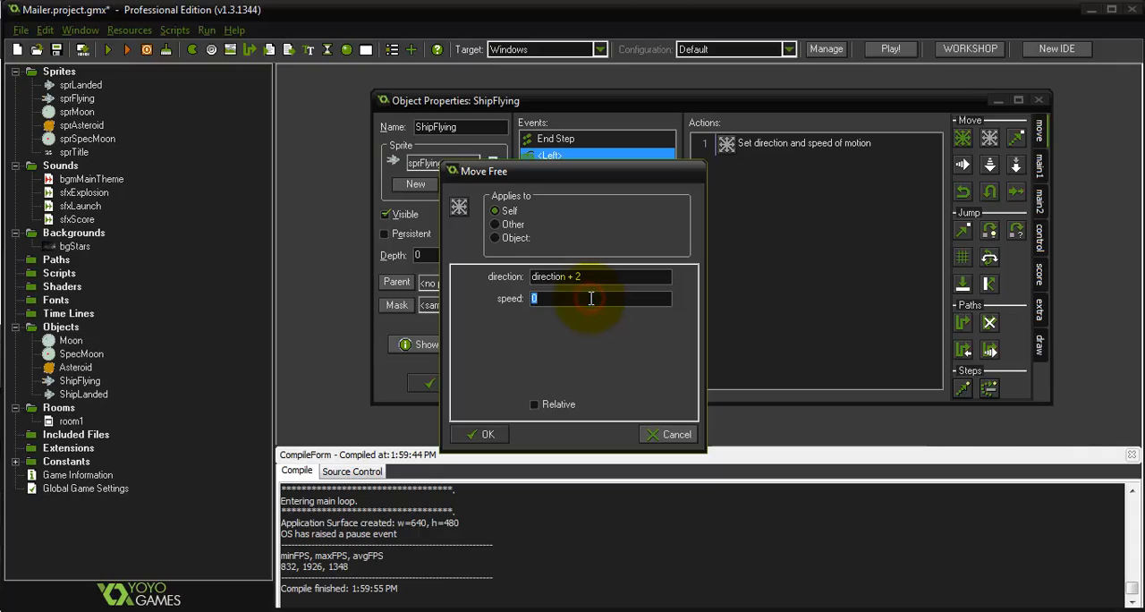
pyautogui.write('6')
pyautogui.click(495, 436)
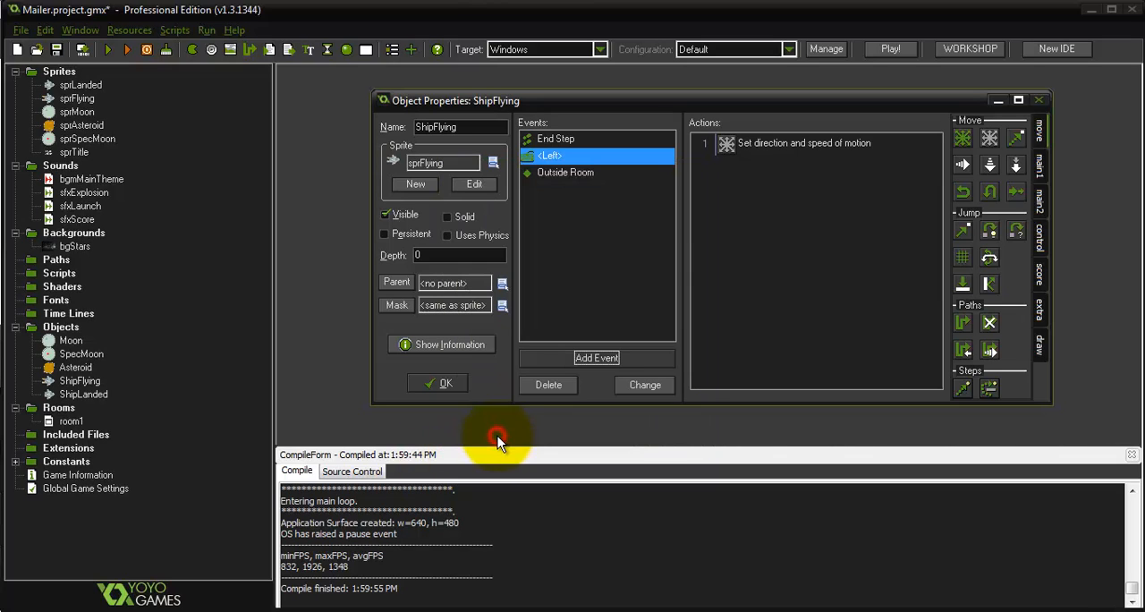
# Add a Keyboard event for the <Right> key to the ShipFlying object
pyautogui.click(565, 355)
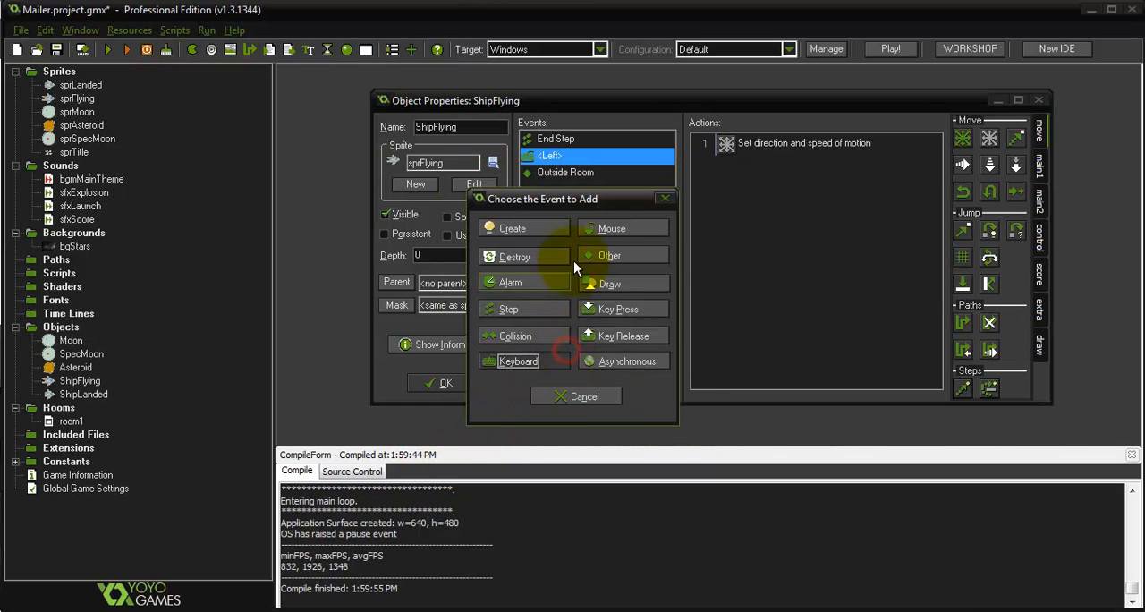
pyautogui.click(528, 360)
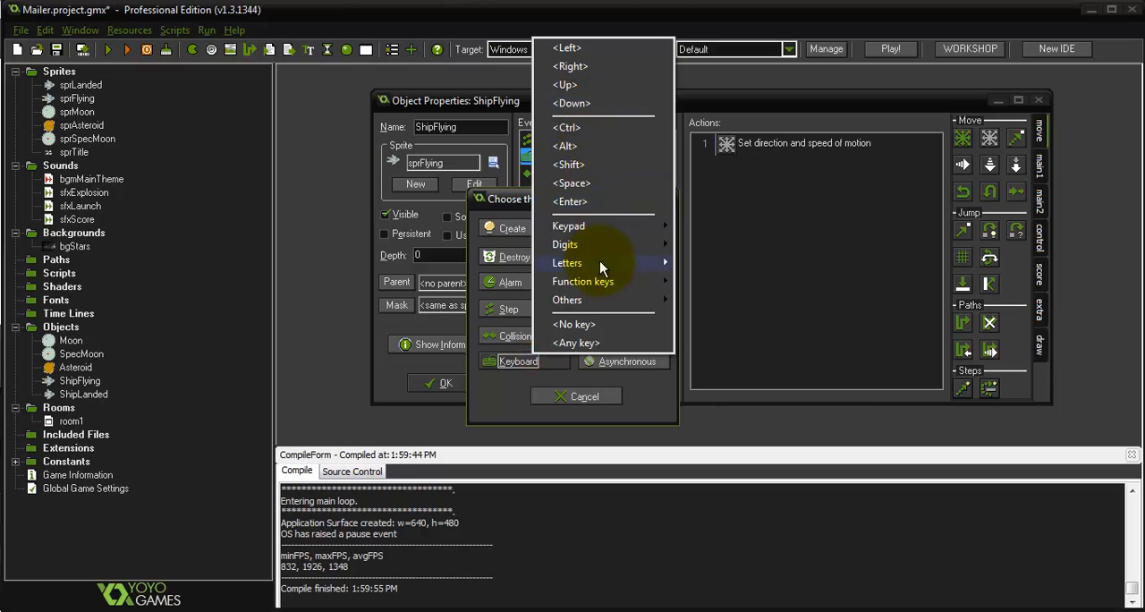
pyautogui.click(573, 68)
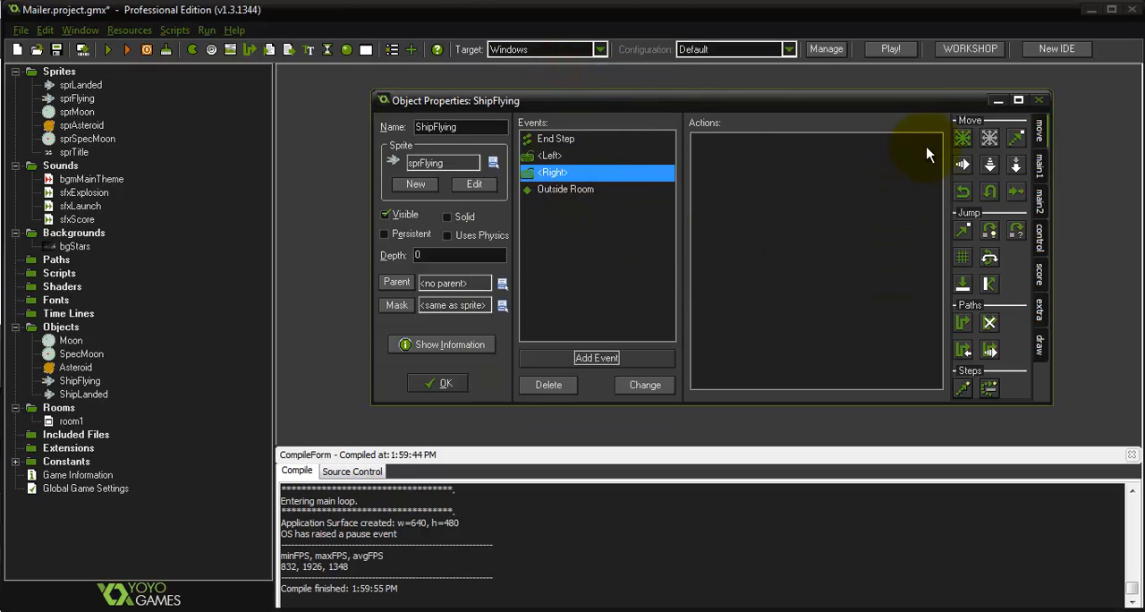
# Add a Move Free action to ShipFlying's <Right> event with direction "direcrtion - 2" and speed 6
pyautogui.moveTo(990, 137); pyautogui.dragTo(877, 195)
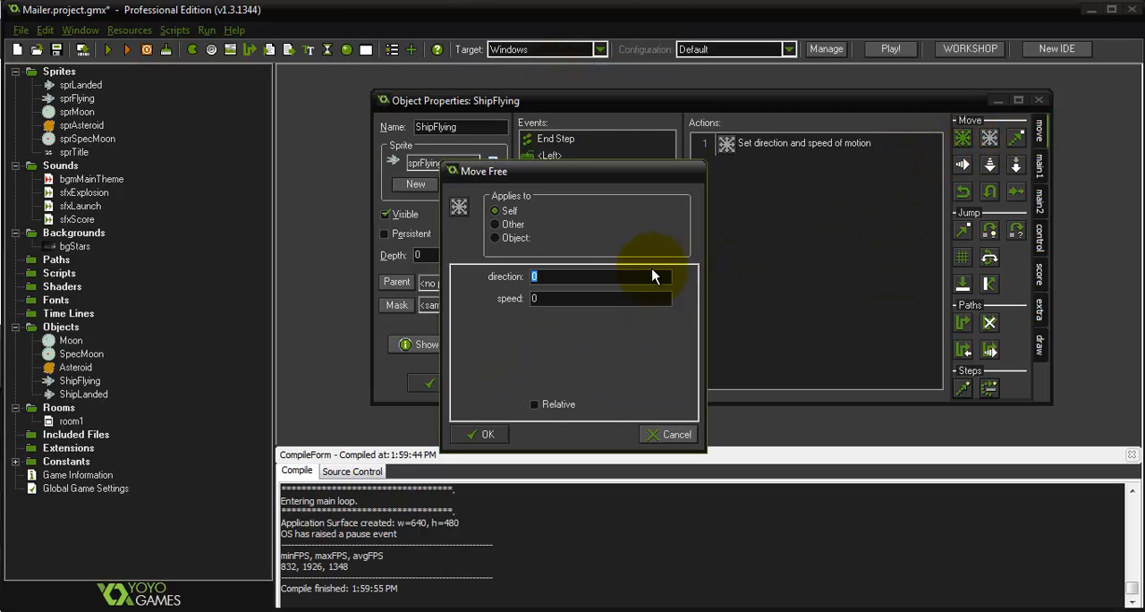
pyautogui.write('directi')
pyautogui.press('BackSpace')
pyautogui.press('BackSpace')
pyautogui.write('tion - 2')
pyautogui.press('Tab')
pyautogui.write('6')
pyautogui.click(469, 438)
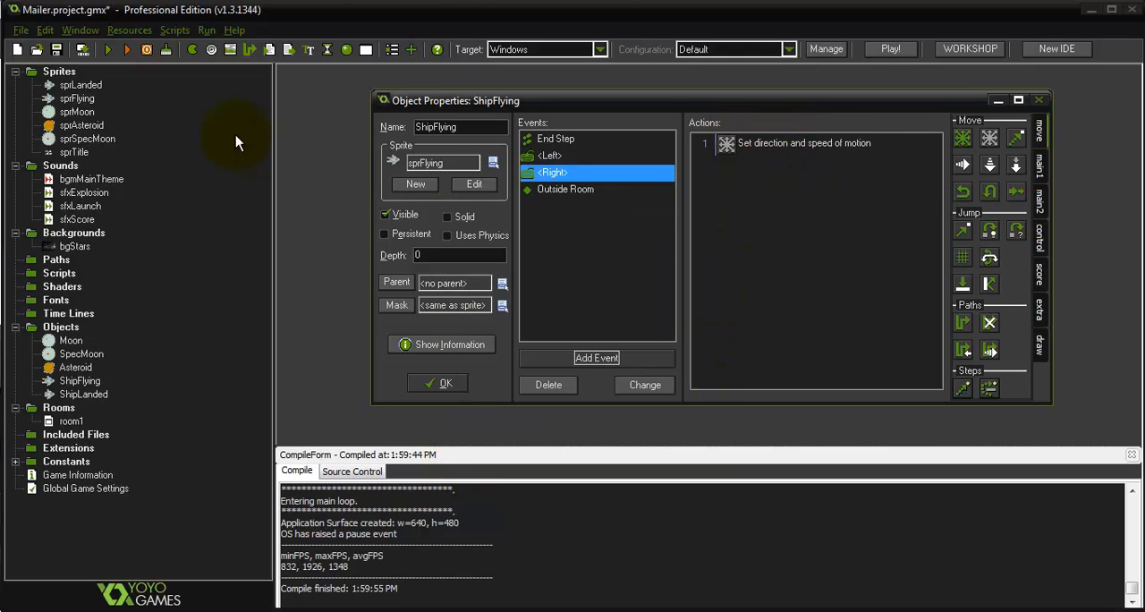
# Run the game to test steering the flying ship right, inspect the variable named in the code error, and abort the game
pyautogui.click(107, 49)
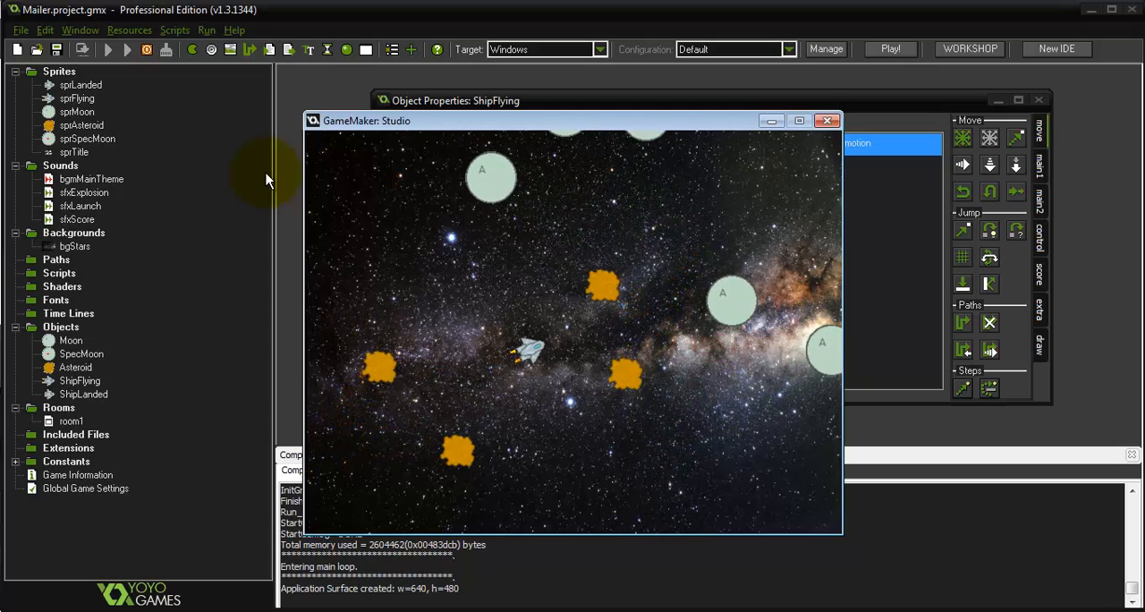
pyautogui.press('Right')
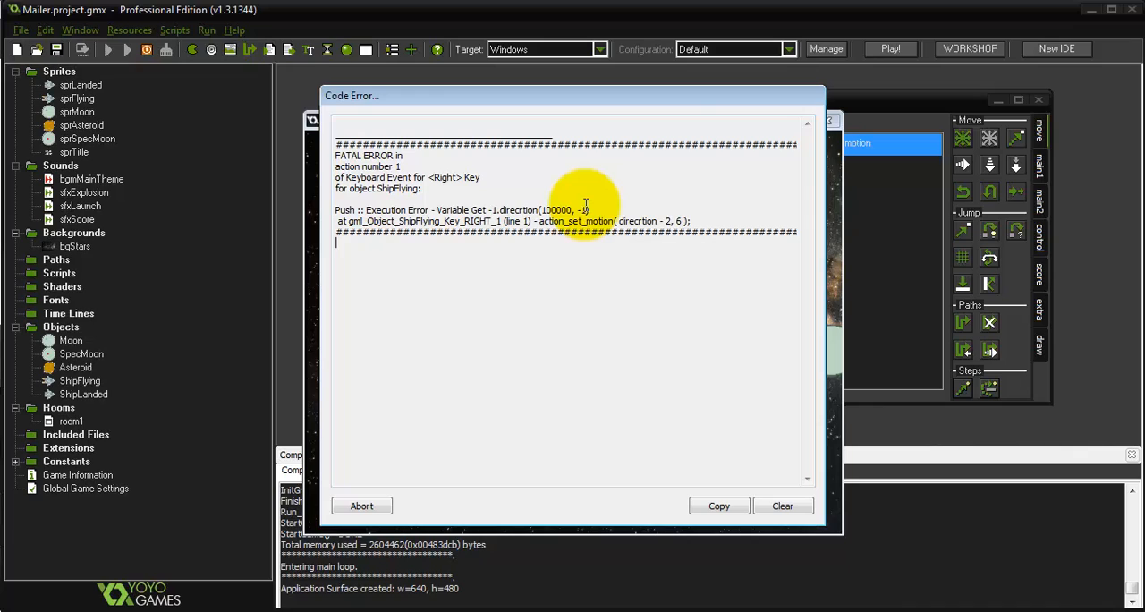
pyautogui.doubleClick(515, 210)
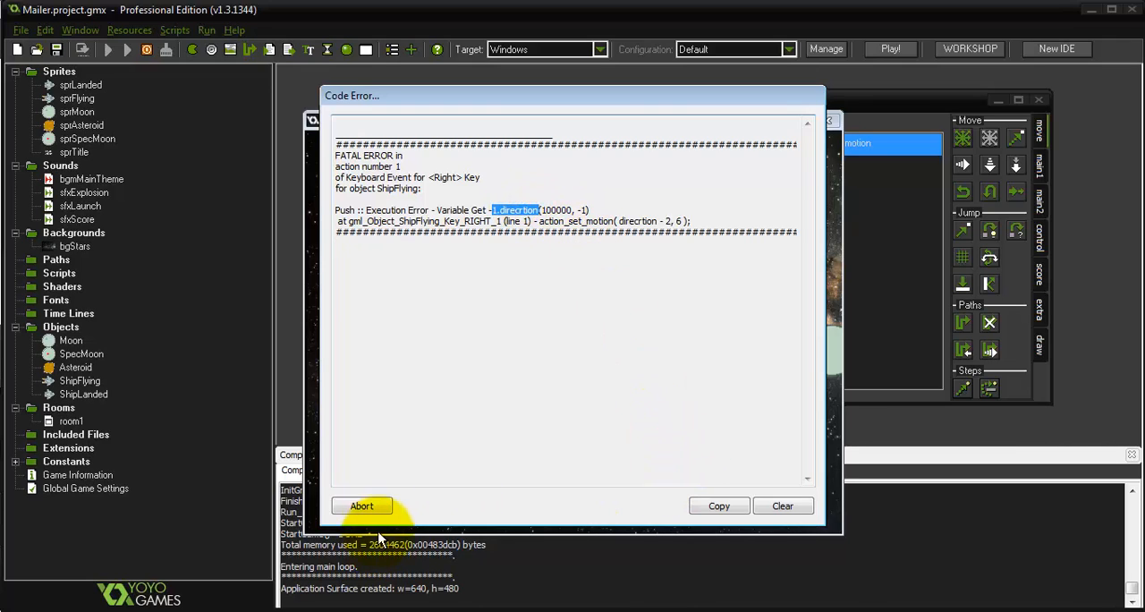
pyautogui.click(355, 506)
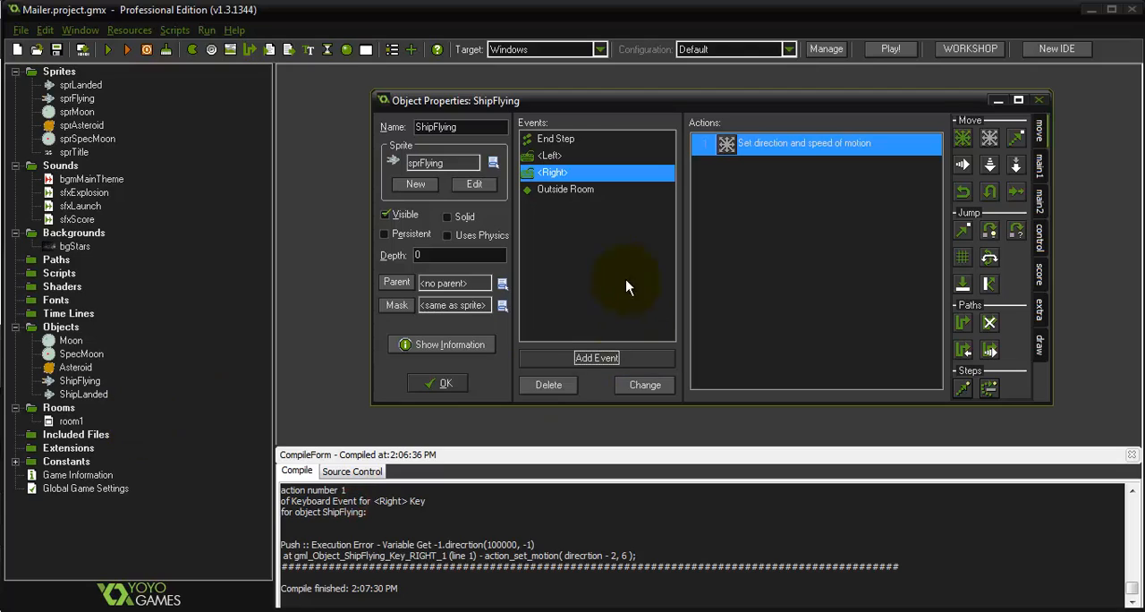
# Correct the Move Free direction in ShipFlying's <Right> event to "direction - 2"
pyautogui.doubleClick(756, 151)
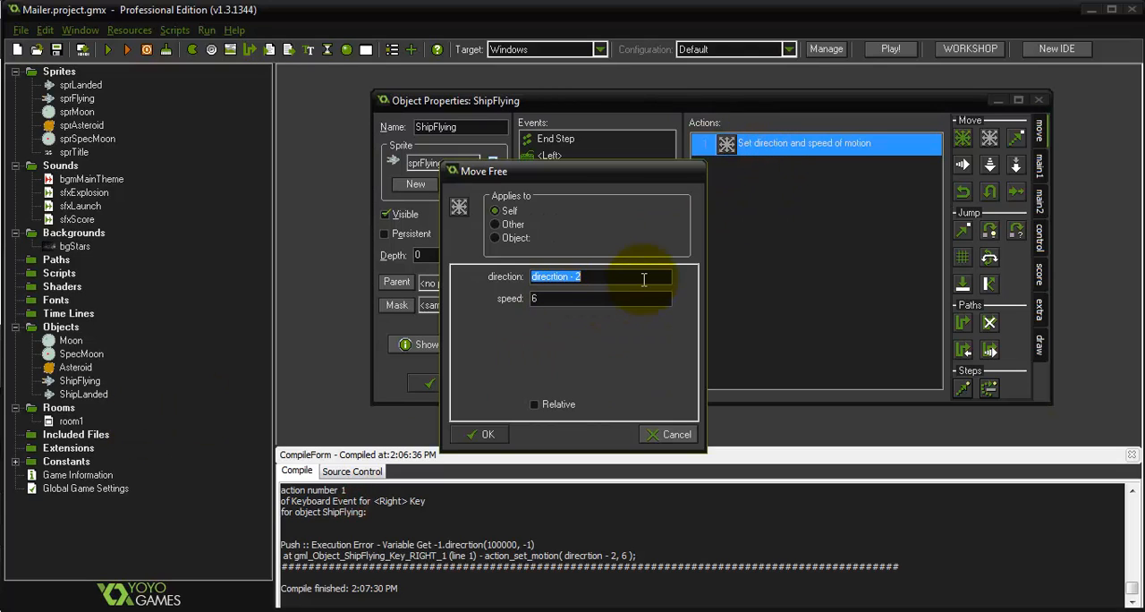
pyautogui.write('0')
pyautogui.write('direction - 2')
pyautogui.click(485, 432)
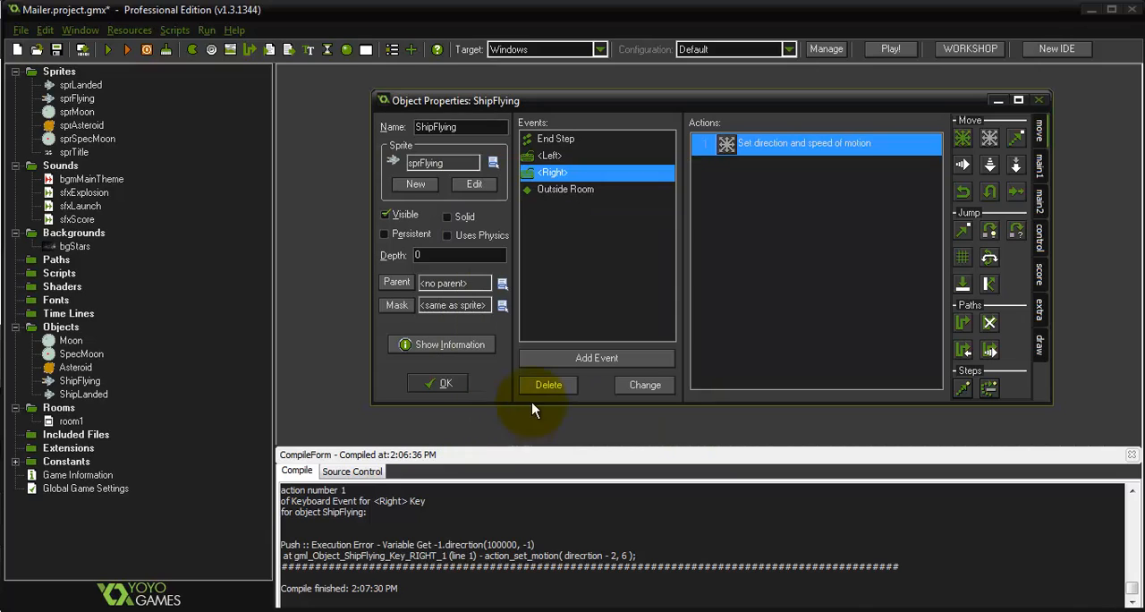
# Add a Destroy Instance action applied to SpecMoon in ShipLanded's press <Space> event, before the change into ShipFlying
pyautogui.doubleClick(89, 395)
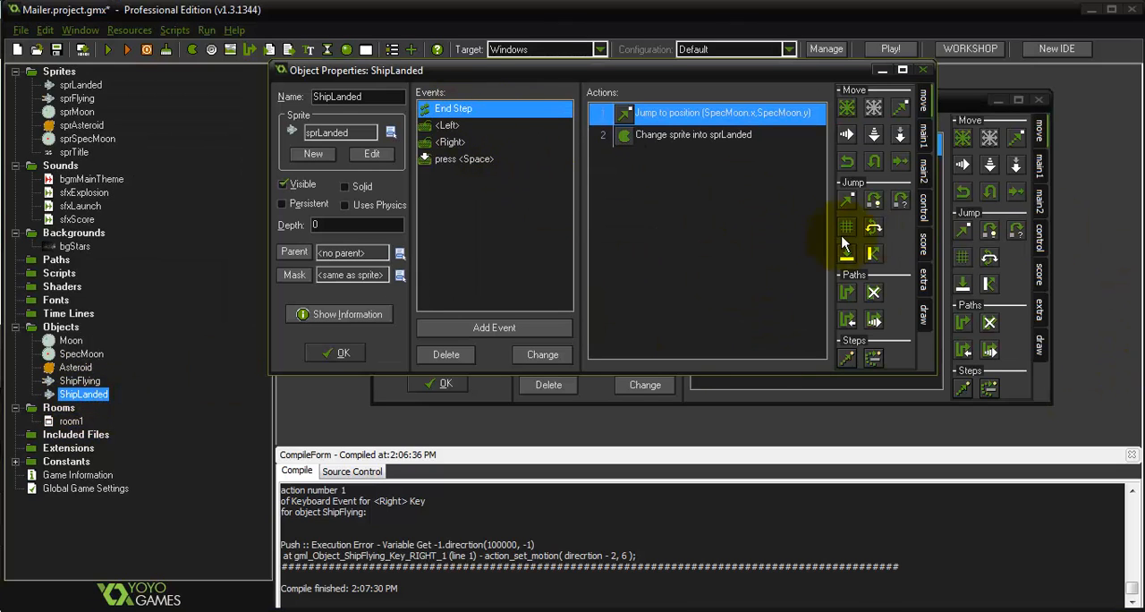
pyautogui.click(457, 158)
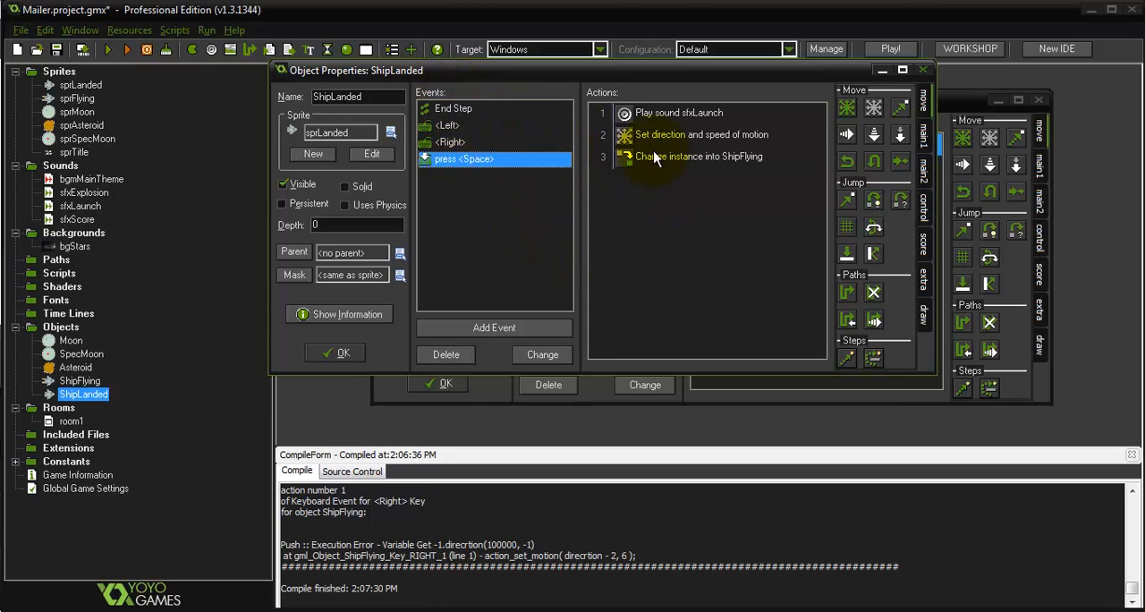
pyautogui.click(925, 133)
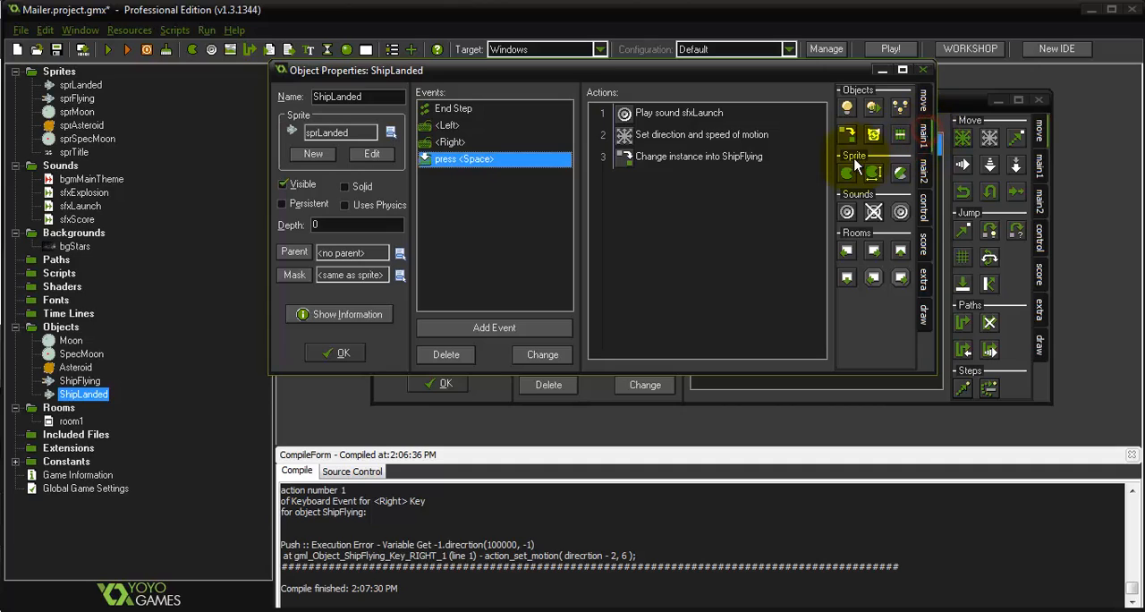
pyautogui.moveTo(877, 134); pyautogui.dragTo(698, 158)
pyautogui.click(522, 237)
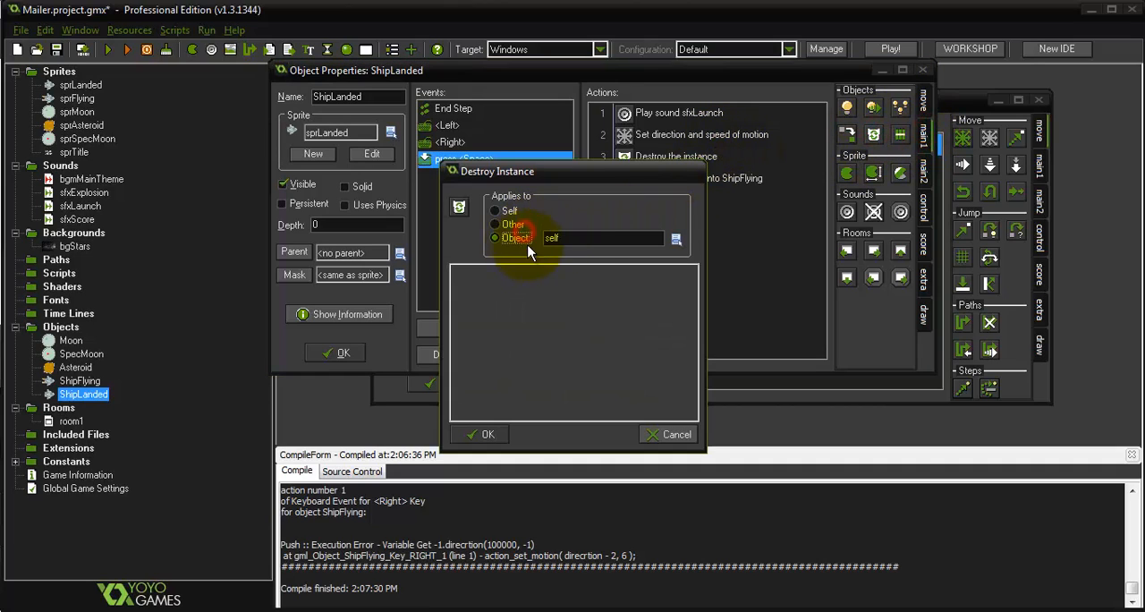
pyautogui.click(676, 238)
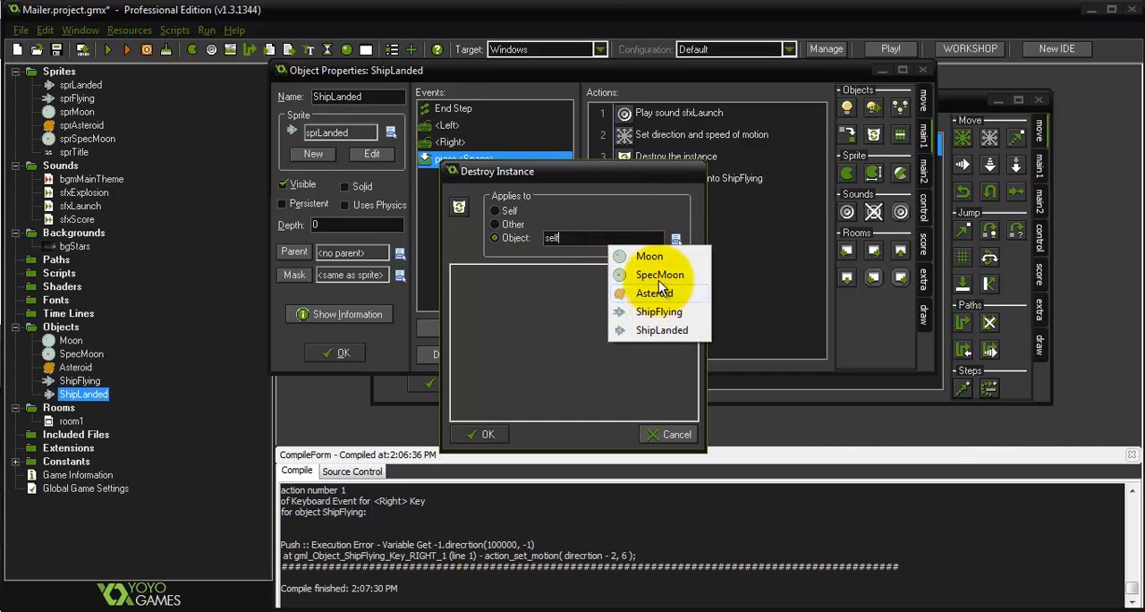
pyautogui.click(658, 274)
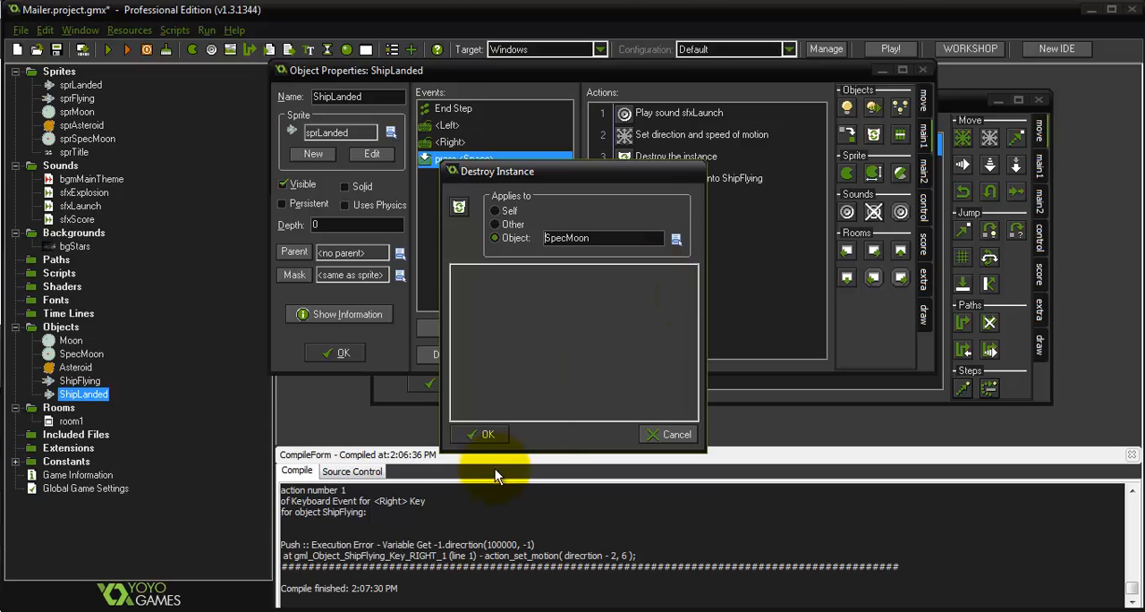
pyautogui.click(480, 434)
# Run the game to test the corrected right steering and the SpecMoon's removal on launch
pyautogui.press('F5')
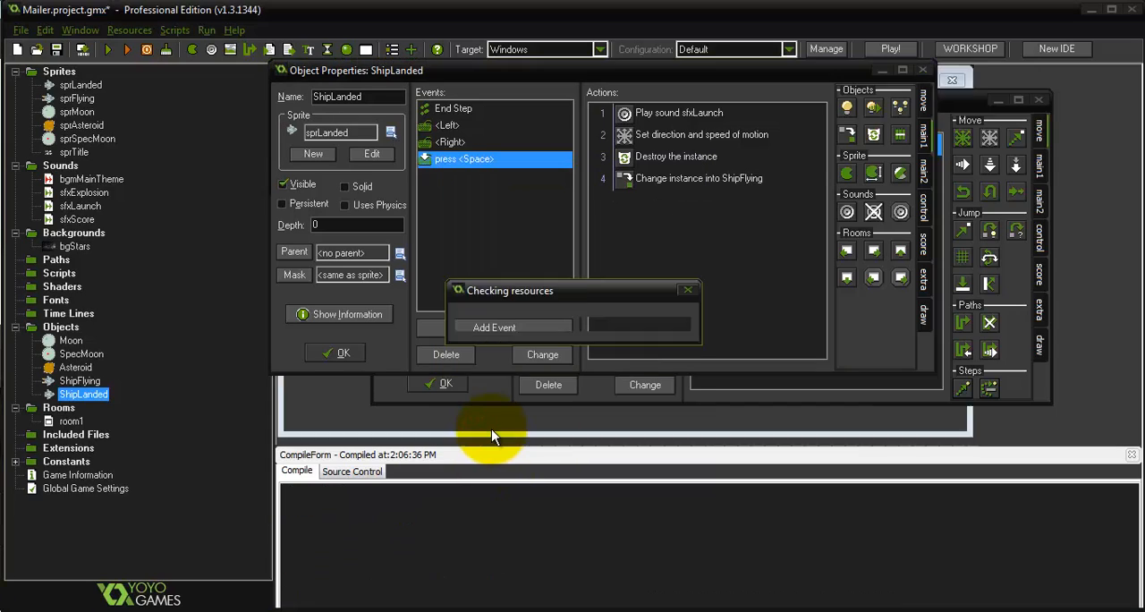
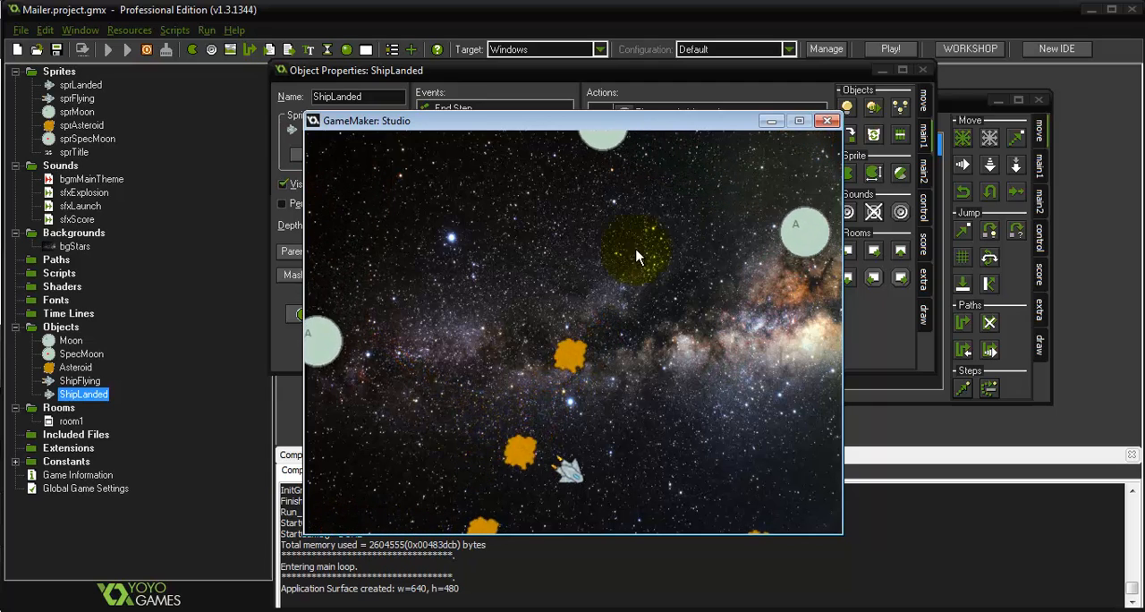
# Close the test game and ShipLanded's properties, and add a collision event with Moon to ShipFlying
pyautogui.click(823, 122)
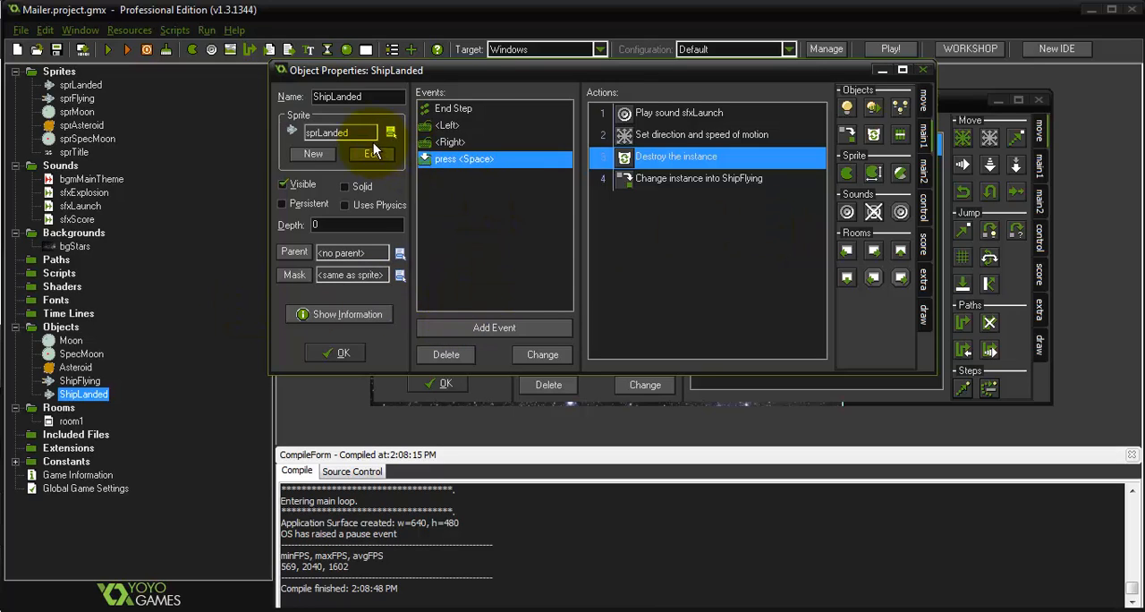
pyautogui.click(338, 355)
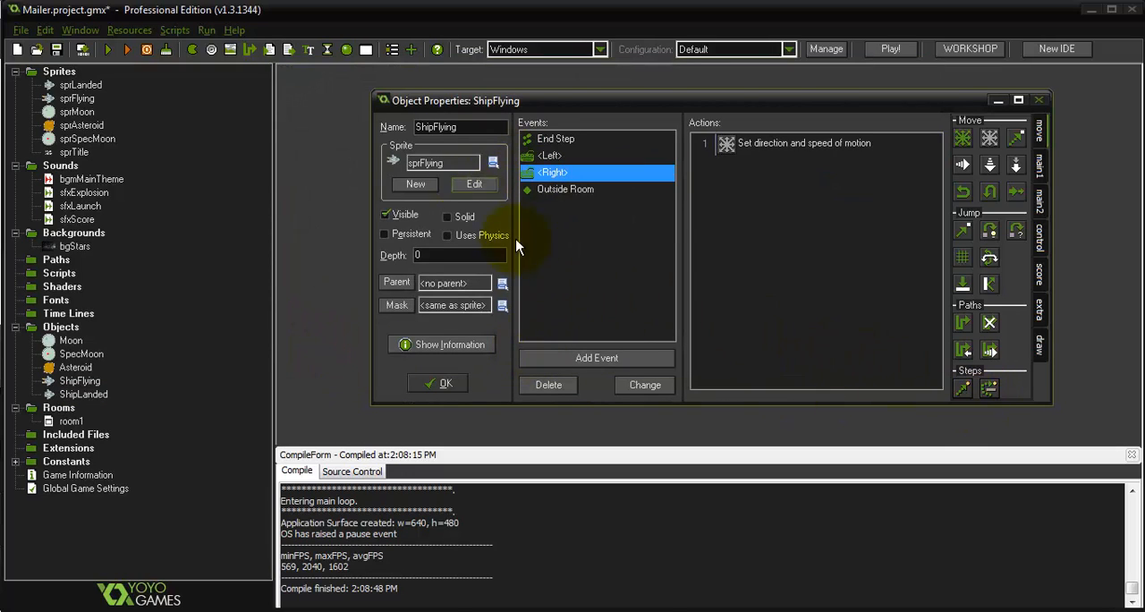
pyautogui.click(579, 369)
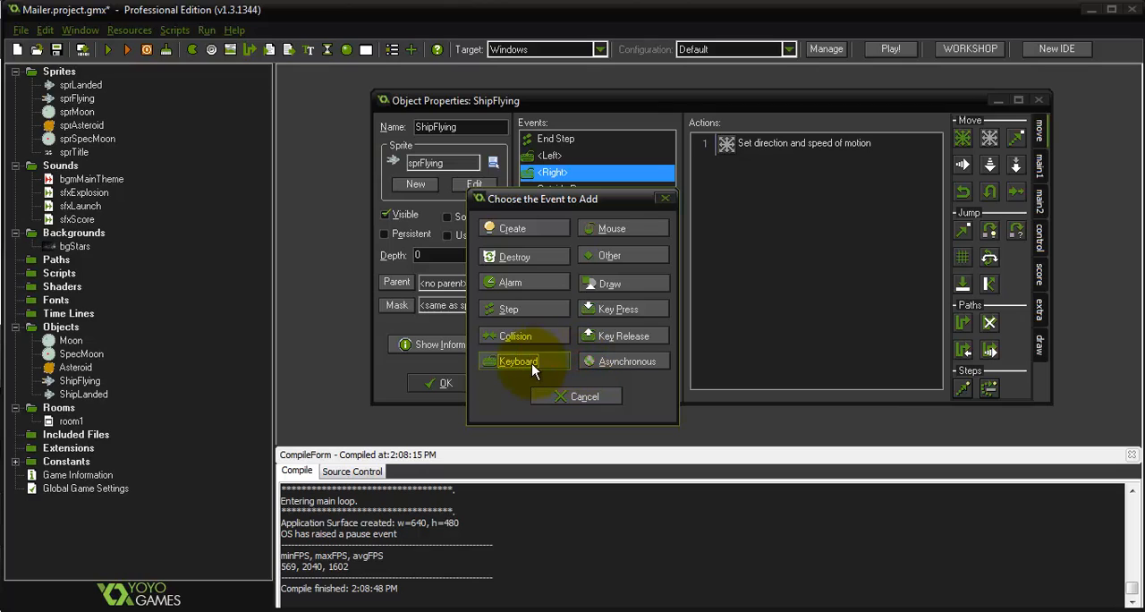
pyautogui.click(539, 336)
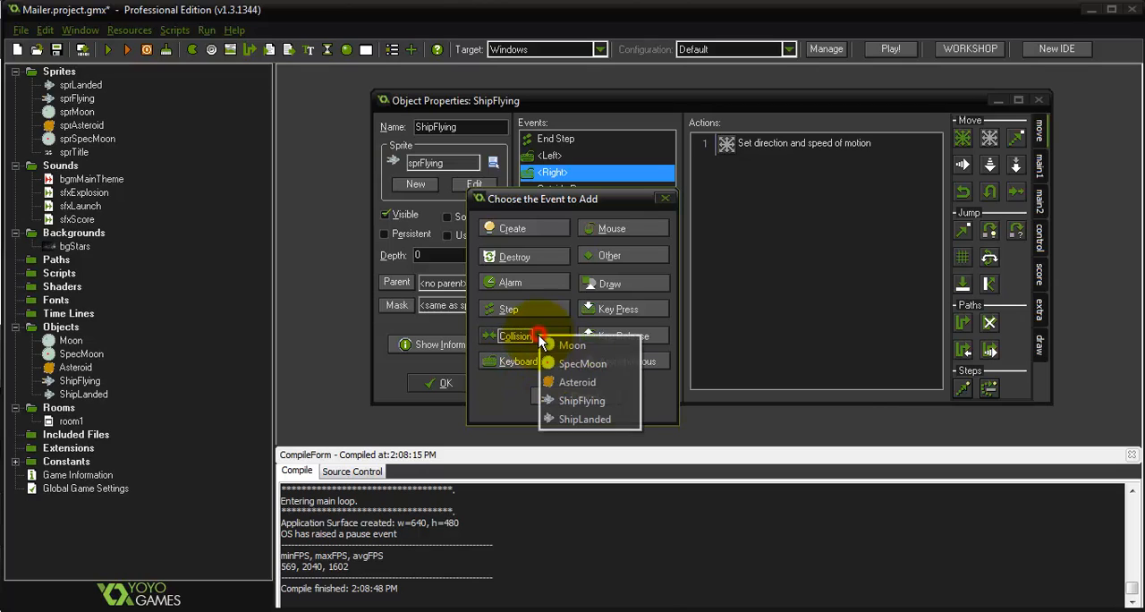
pyautogui.click(589, 346)
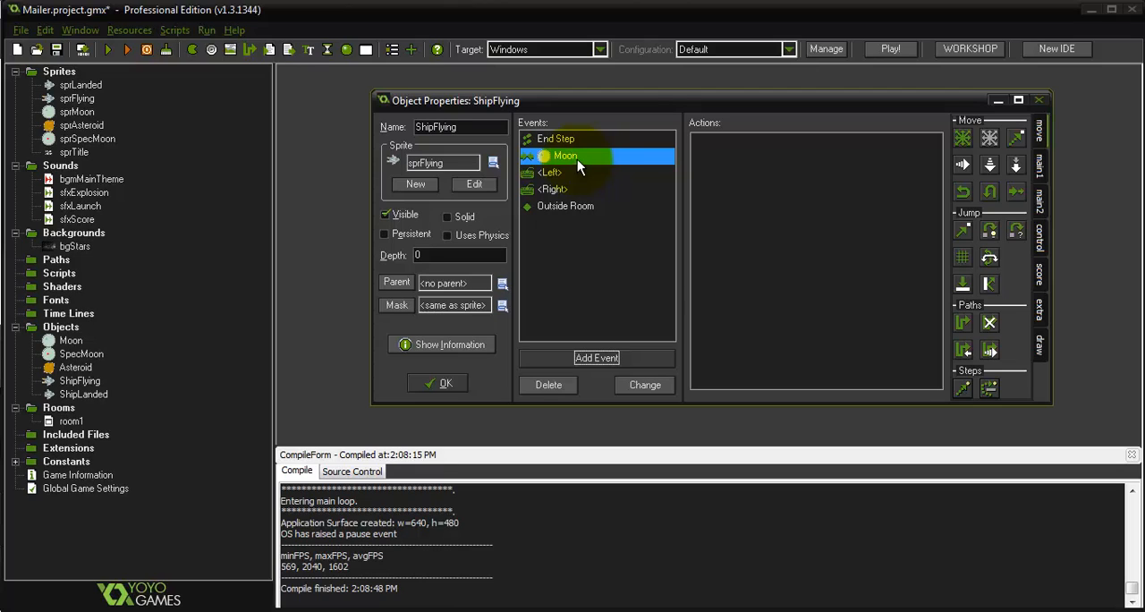
# Add a Change Instance action to ShipFlying's Moon collision event, applied to Other and changing into SpecMoon
pyautogui.click(1040, 163)
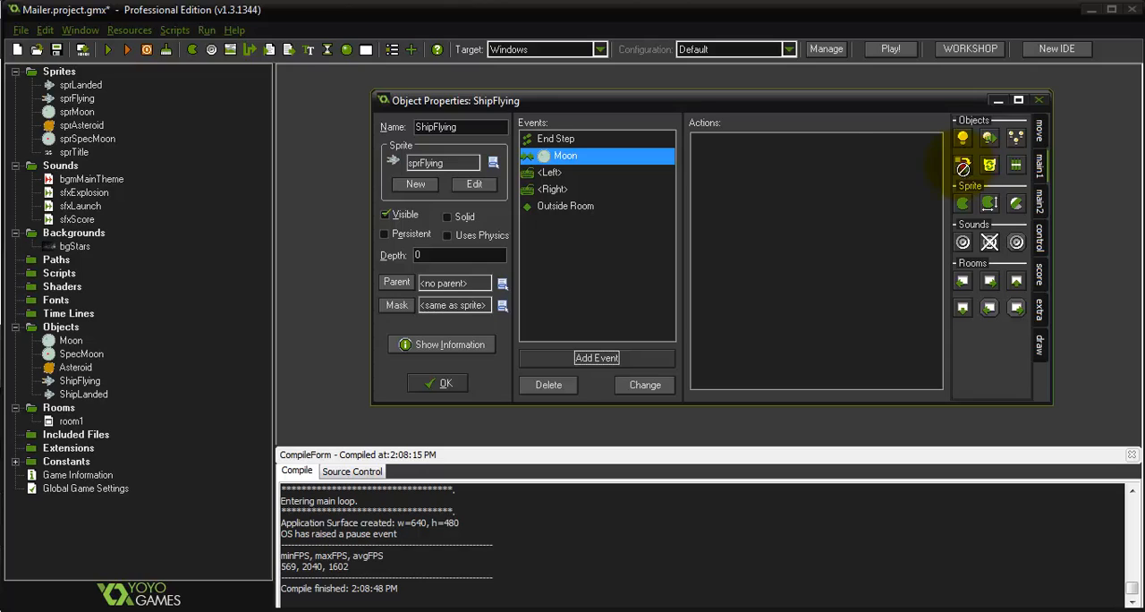
pyautogui.moveTo(964, 167); pyautogui.dragTo(821, 158)
pyautogui.click(517, 230)
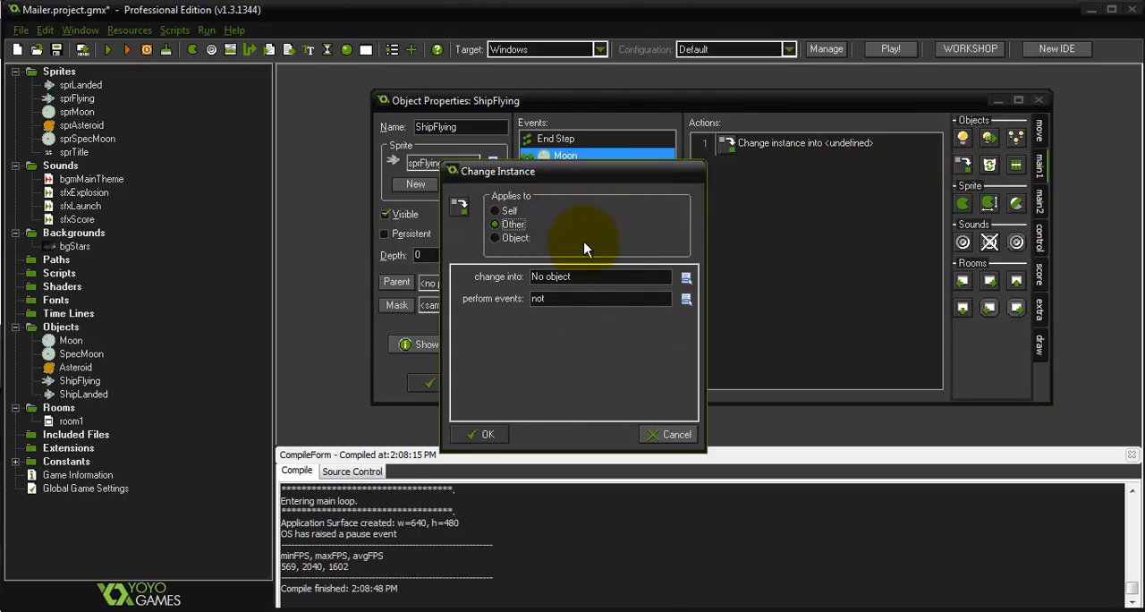
pyautogui.click(572, 278)
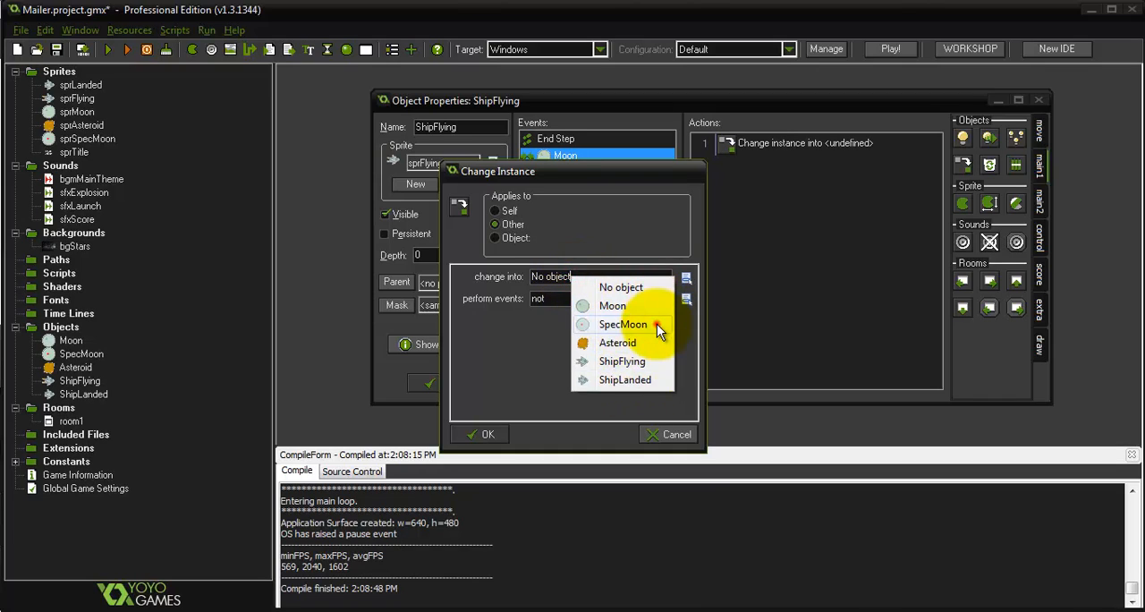
pyautogui.click(656, 324)
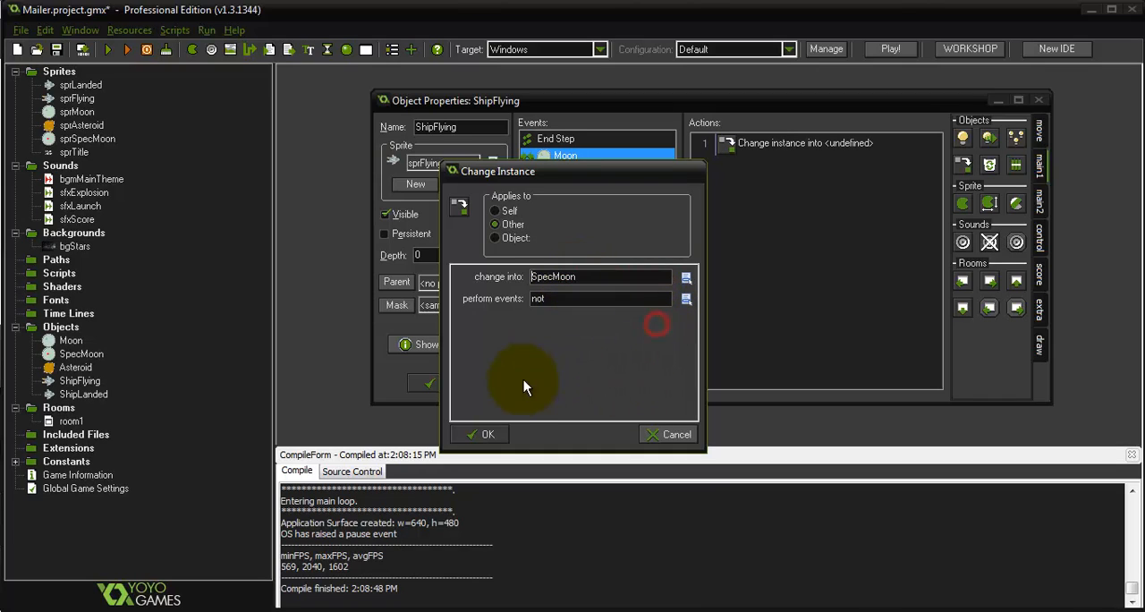
pyautogui.click(482, 435)
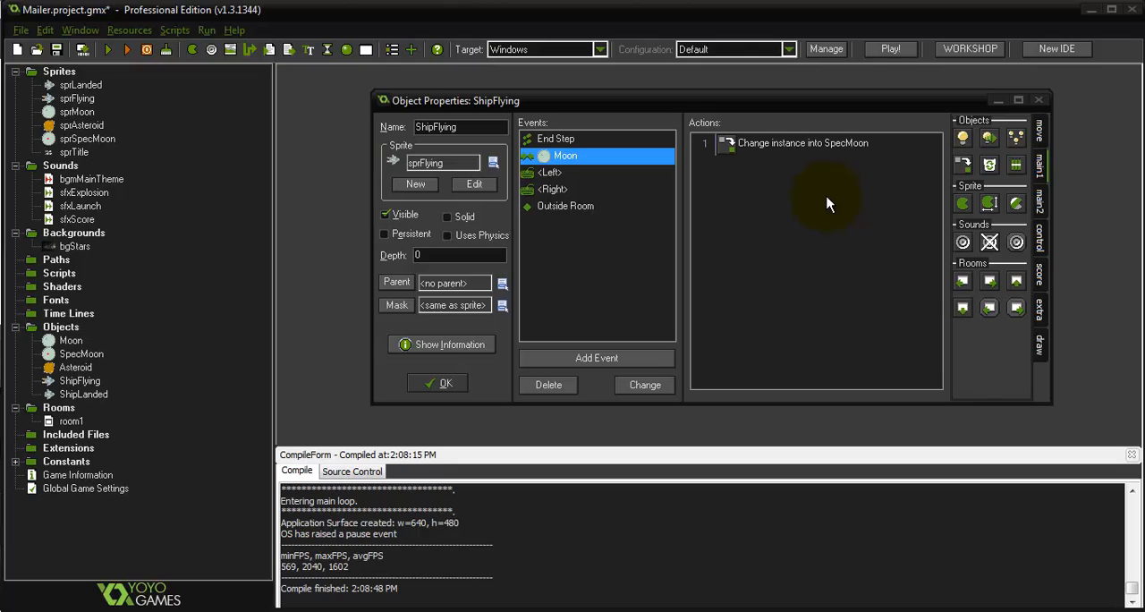
# Add a Set Score action to the Moon collision event with a new score of 500, relative
pyautogui.click(1040, 275)
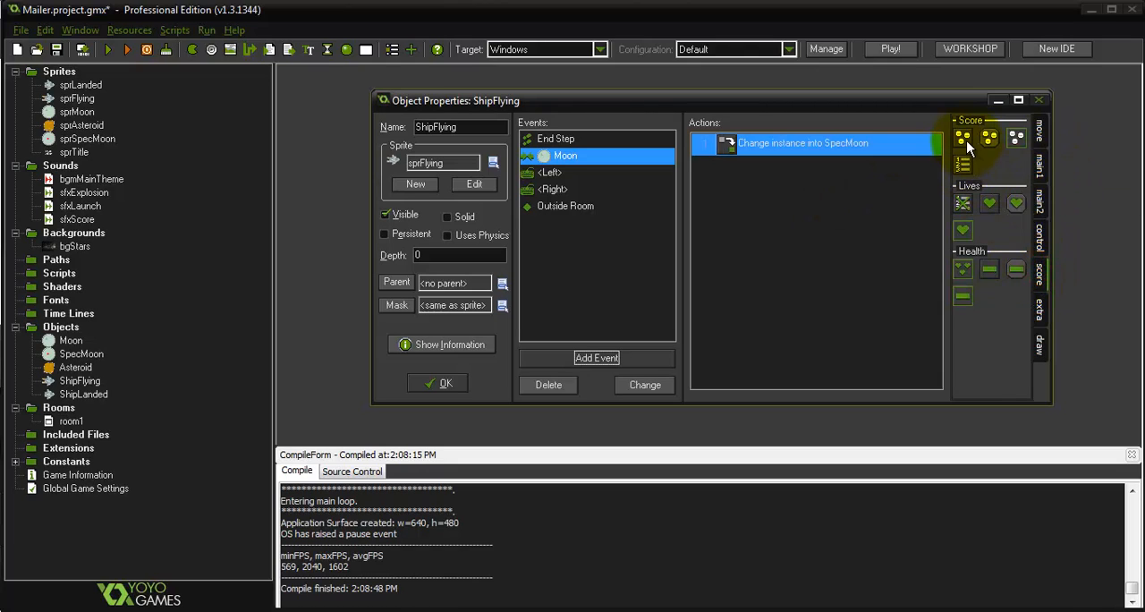
pyautogui.moveTo(965, 139); pyautogui.dragTo(809, 215)
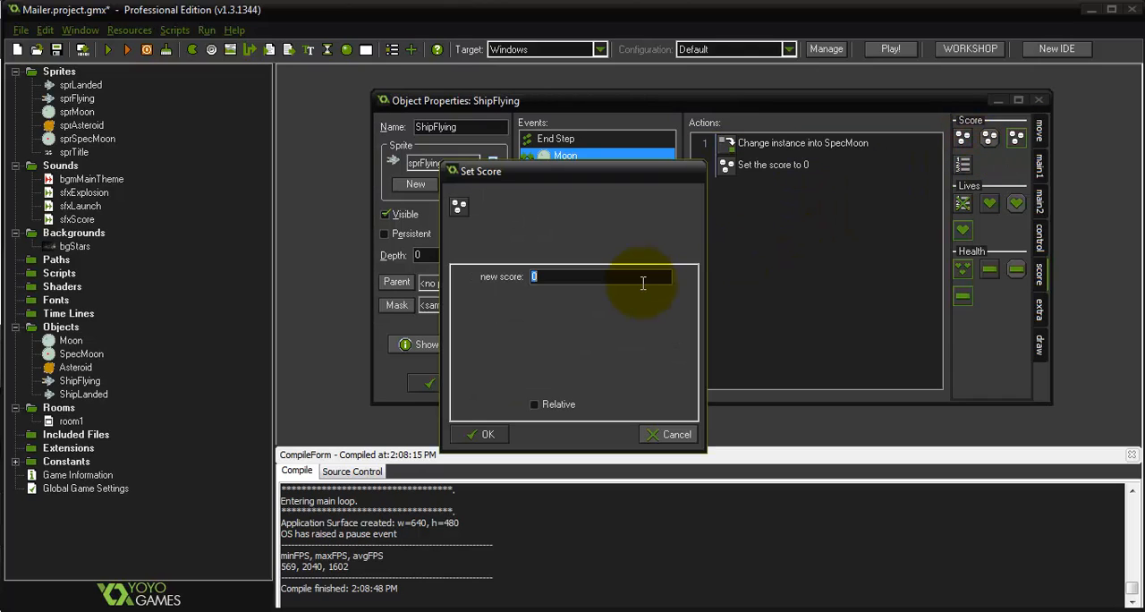
pyautogui.write('500')
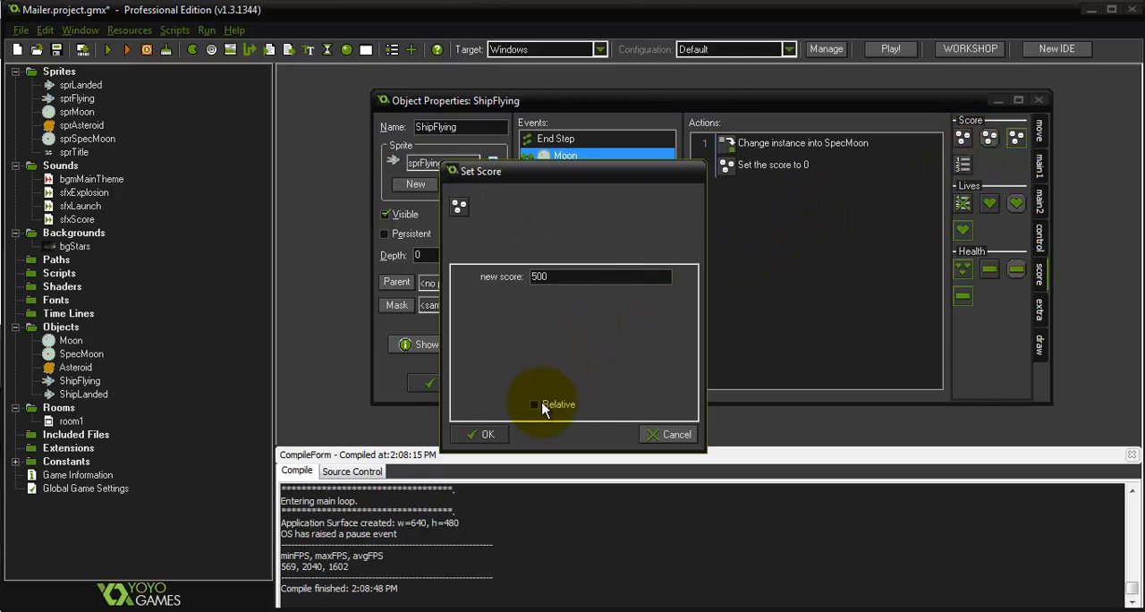
pyautogui.click(535, 403)
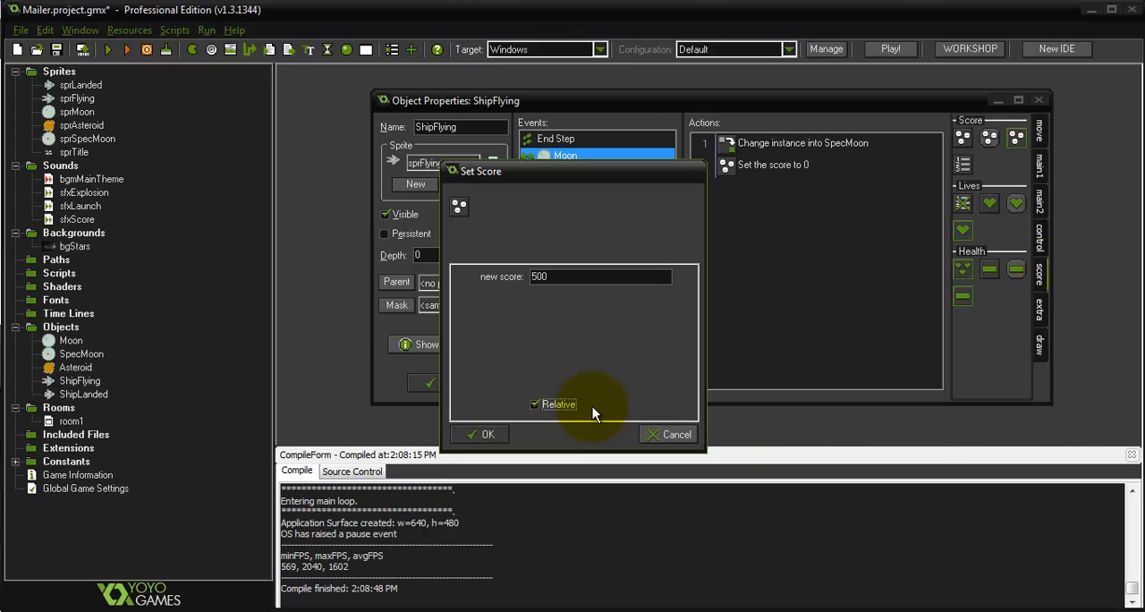
pyautogui.click(486, 433)
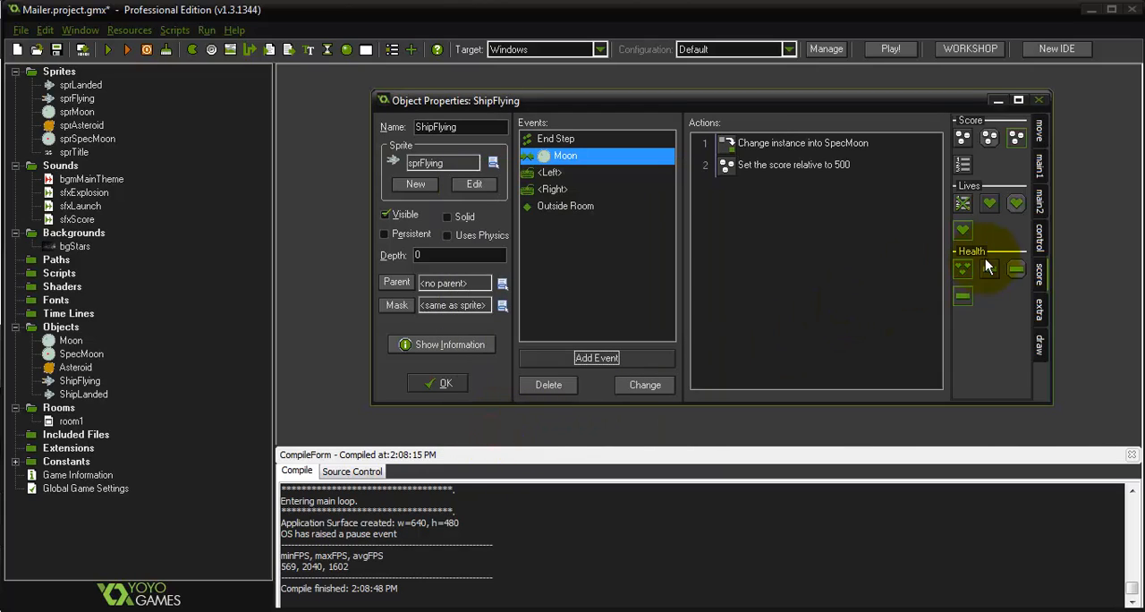
# Add a Play Sound action to the Moon collision event that plays sfxScore without looping
pyautogui.click(1042, 167)
pyautogui.moveTo(962, 241); pyautogui.dragTo(800, 259)
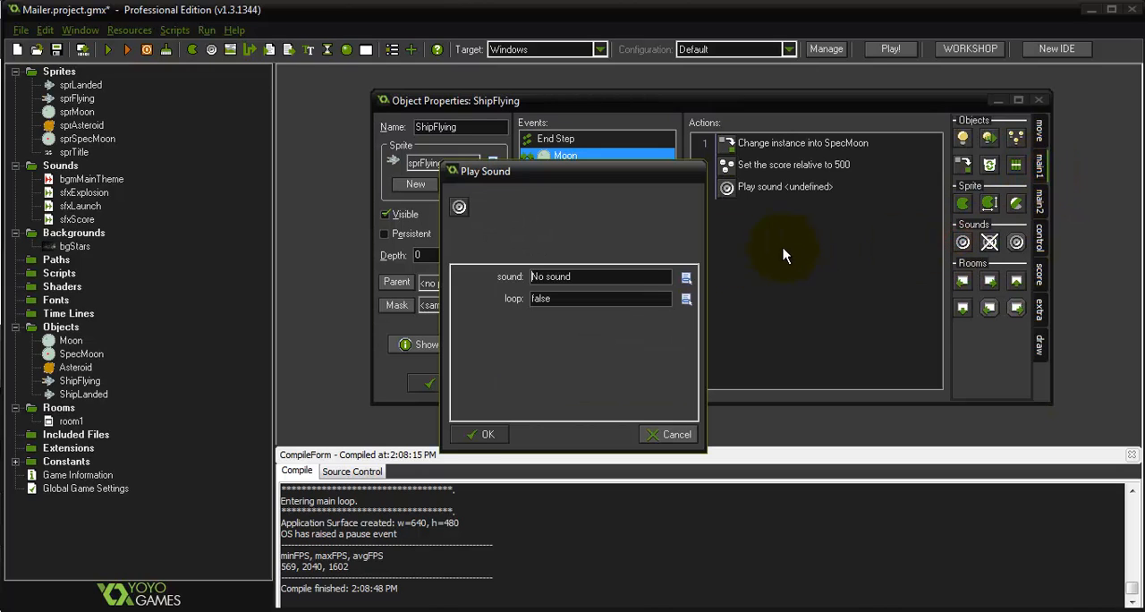
pyautogui.click(612, 270)
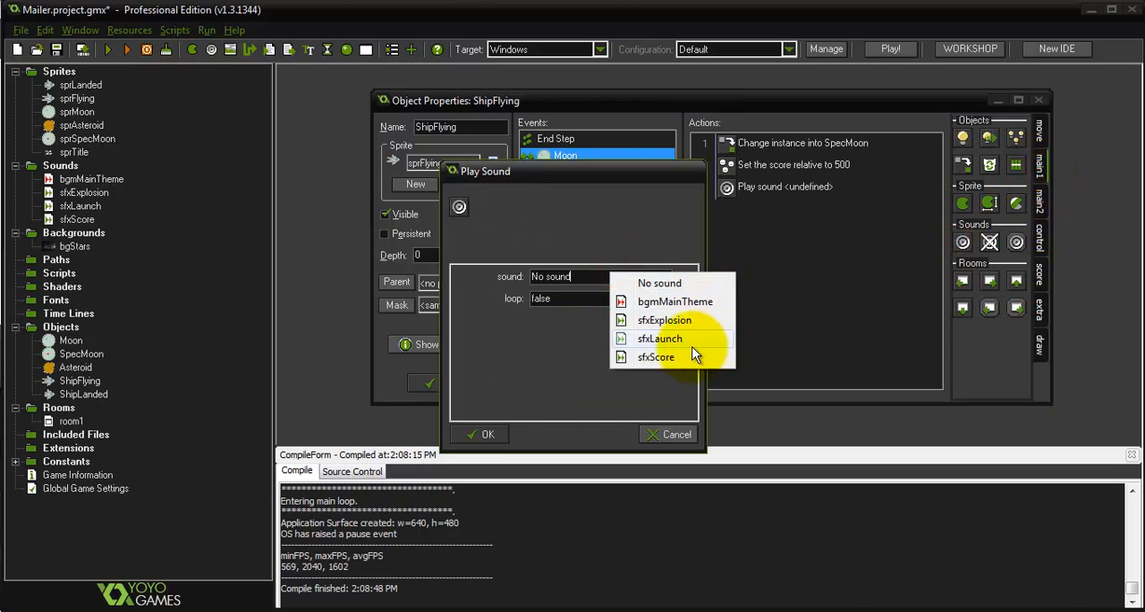
pyautogui.click(654, 358)
pyautogui.click(498, 436)
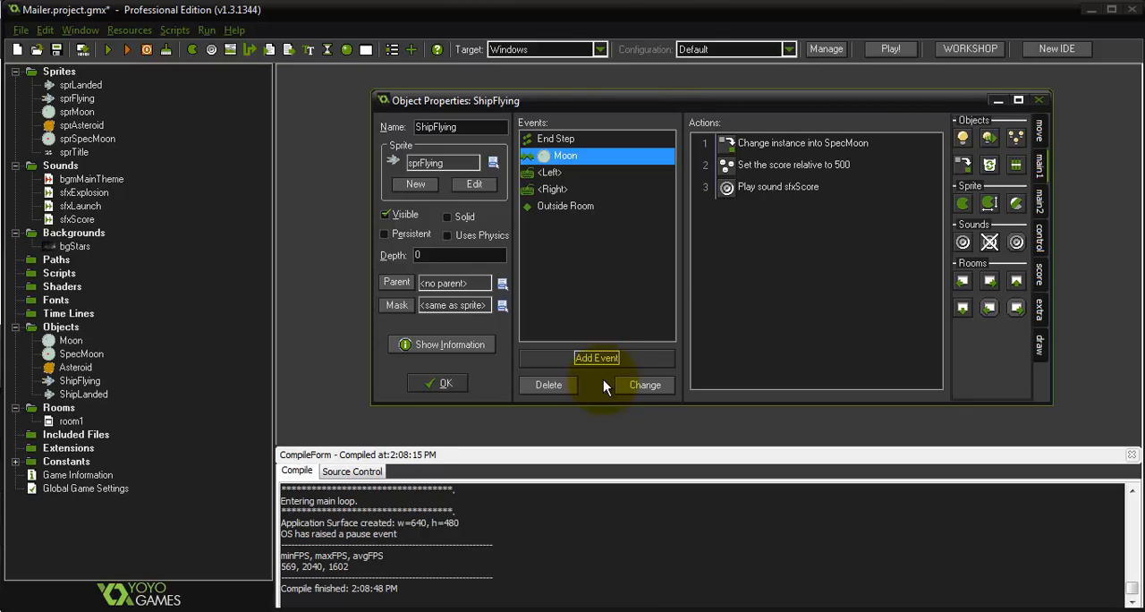
# Add a Change Instance action to the Moon collision event, applied to Self and changing into ShipLanded
pyautogui.moveTo(964, 162); pyautogui.dragTo(781, 269)
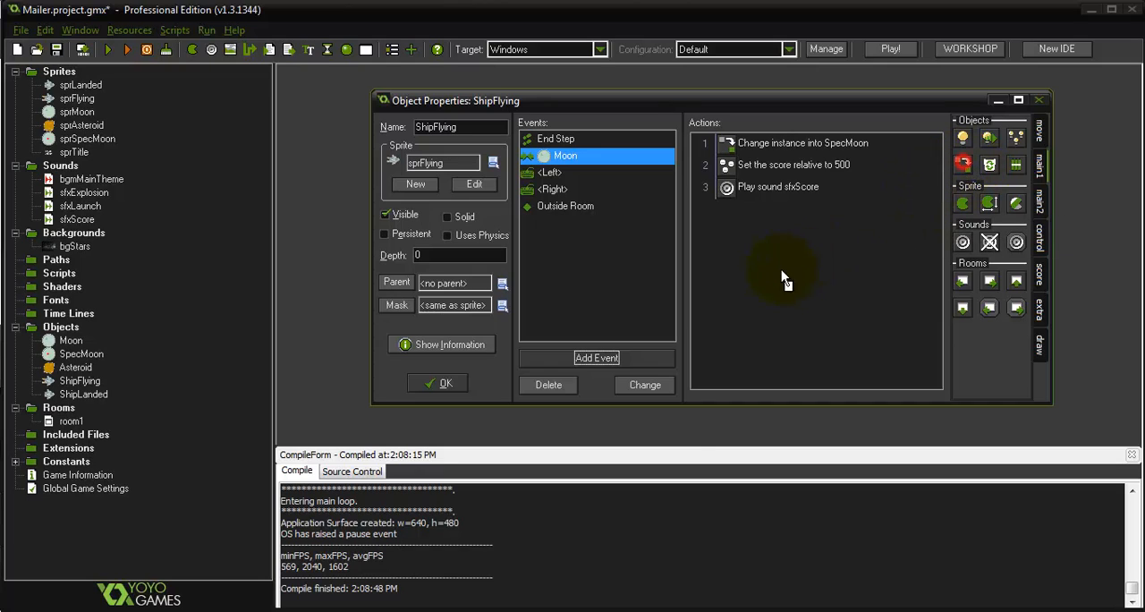
pyautogui.click(627, 277)
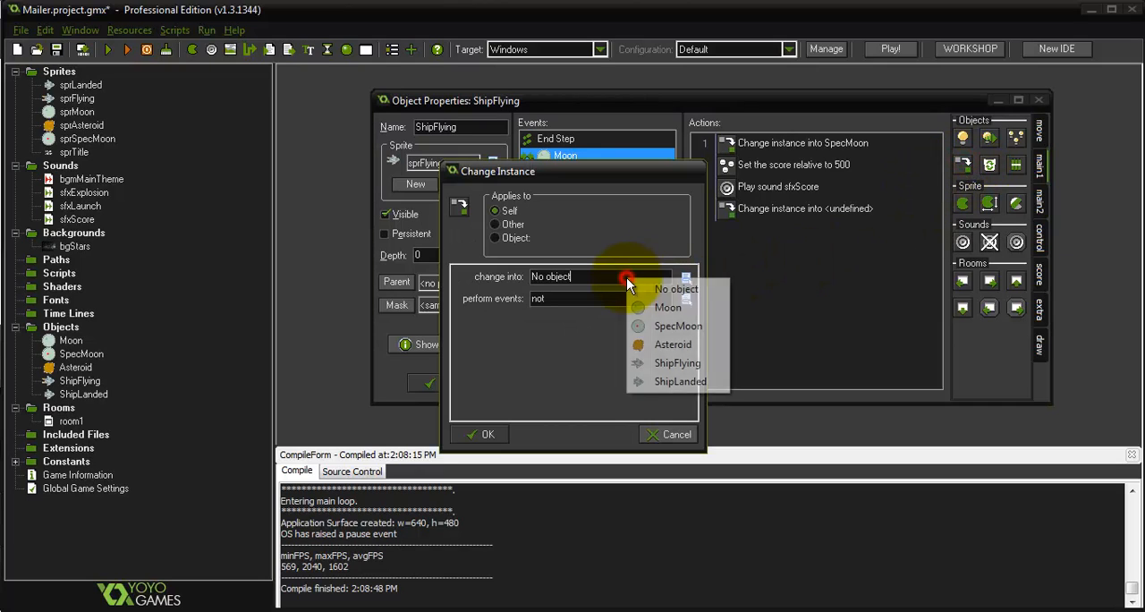
pyautogui.click(700, 383)
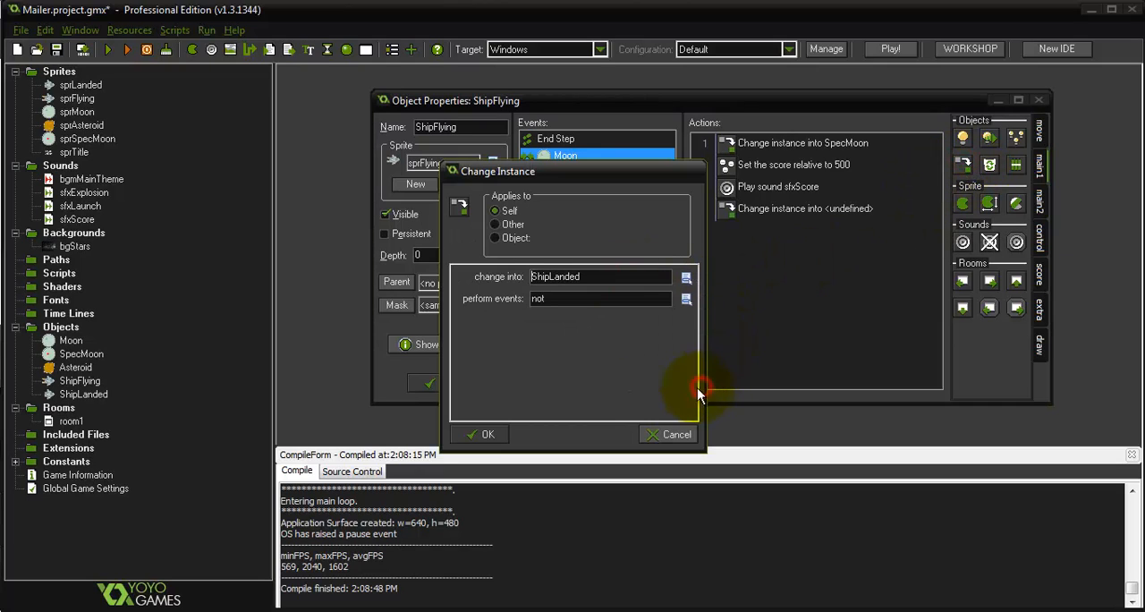
pyautogui.click(483, 434)
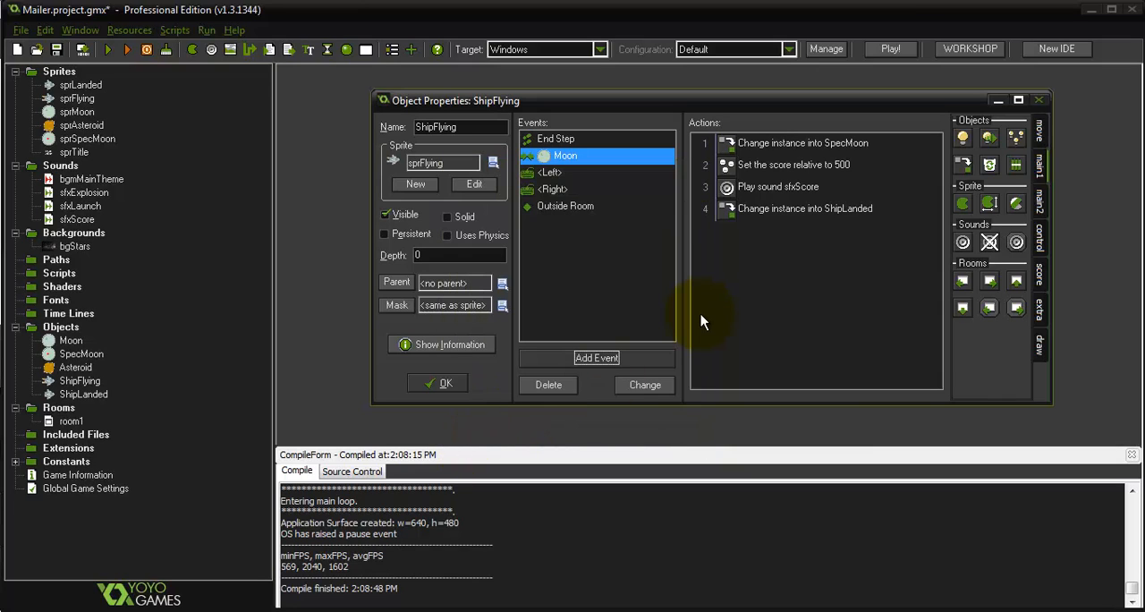
# Run the game to test the moon collision, and review the Destroy Instance target in ShipLanded's press <Space> event
pyautogui.press('F5')
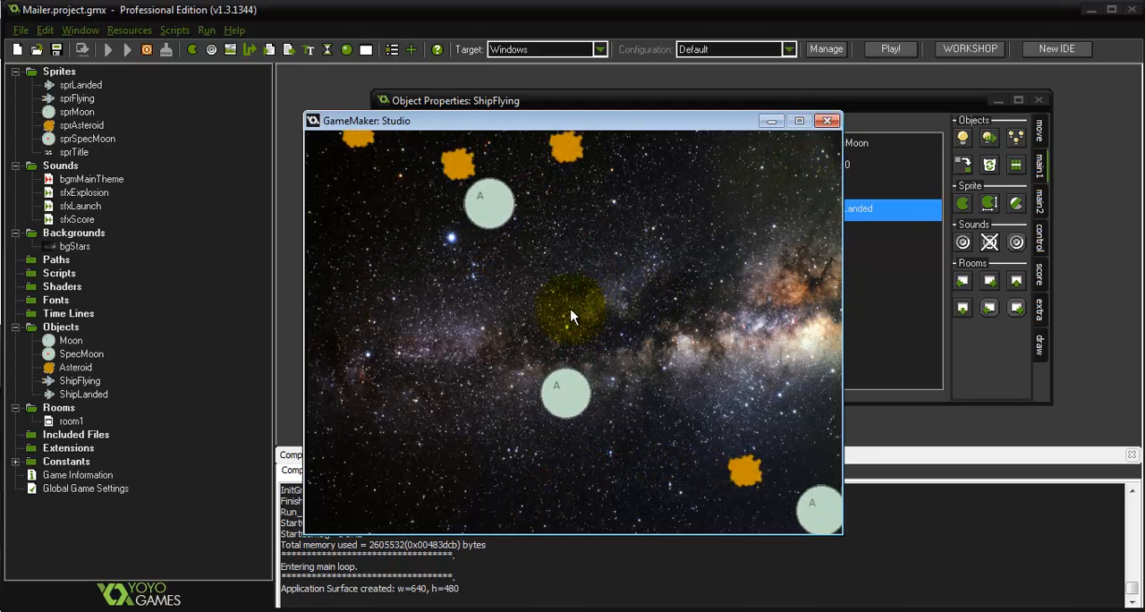
pyautogui.click(827, 122)
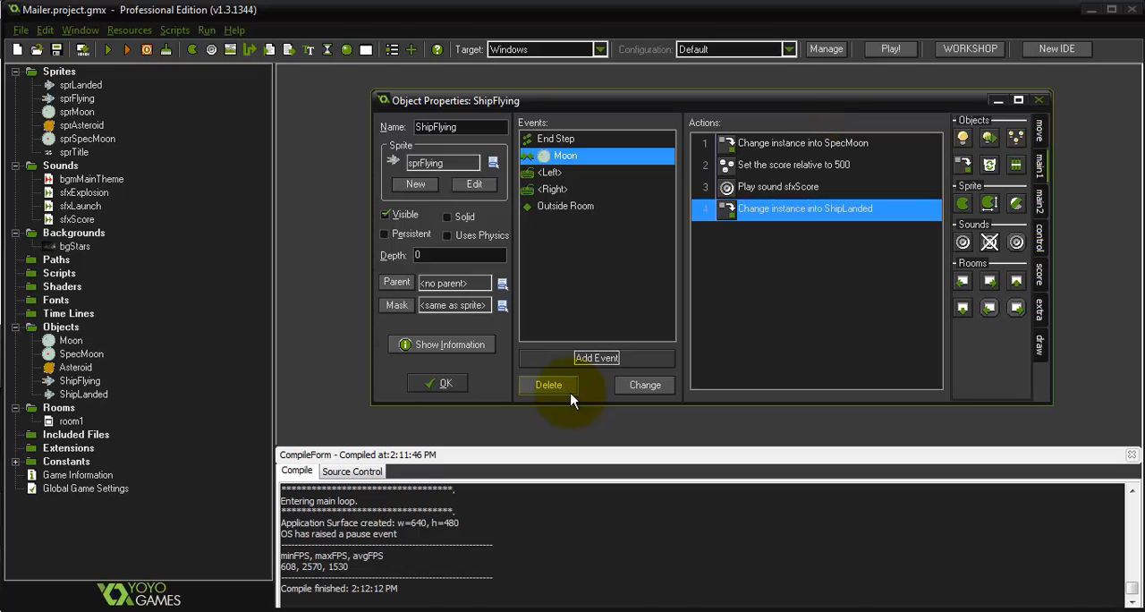
pyautogui.doubleClick(90, 395)
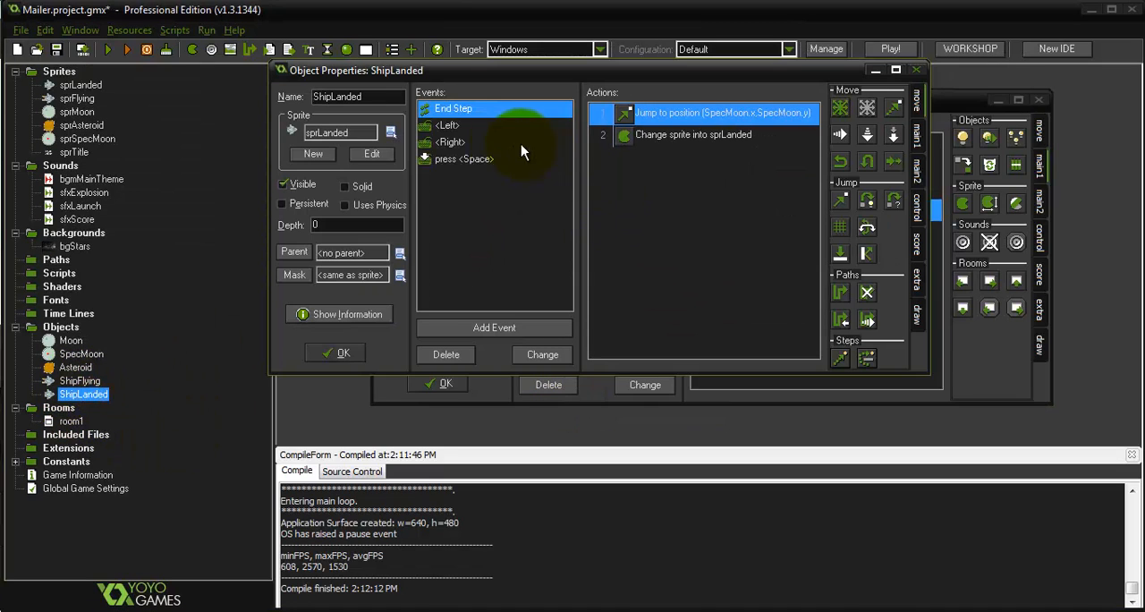
pyautogui.click(449, 159)
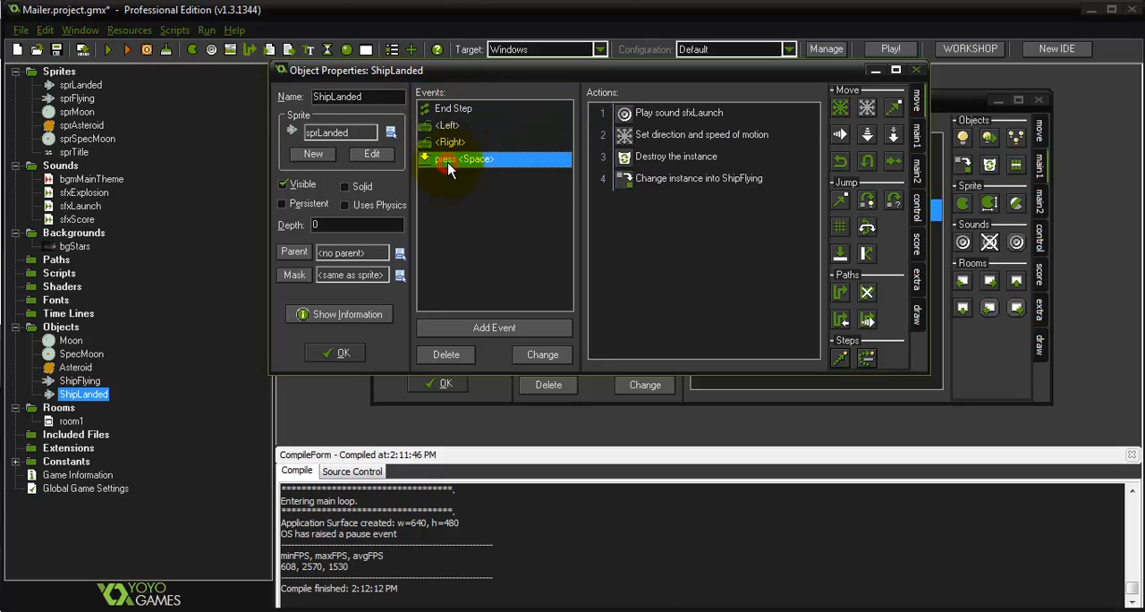
pyautogui.doubleClick(670, 159)
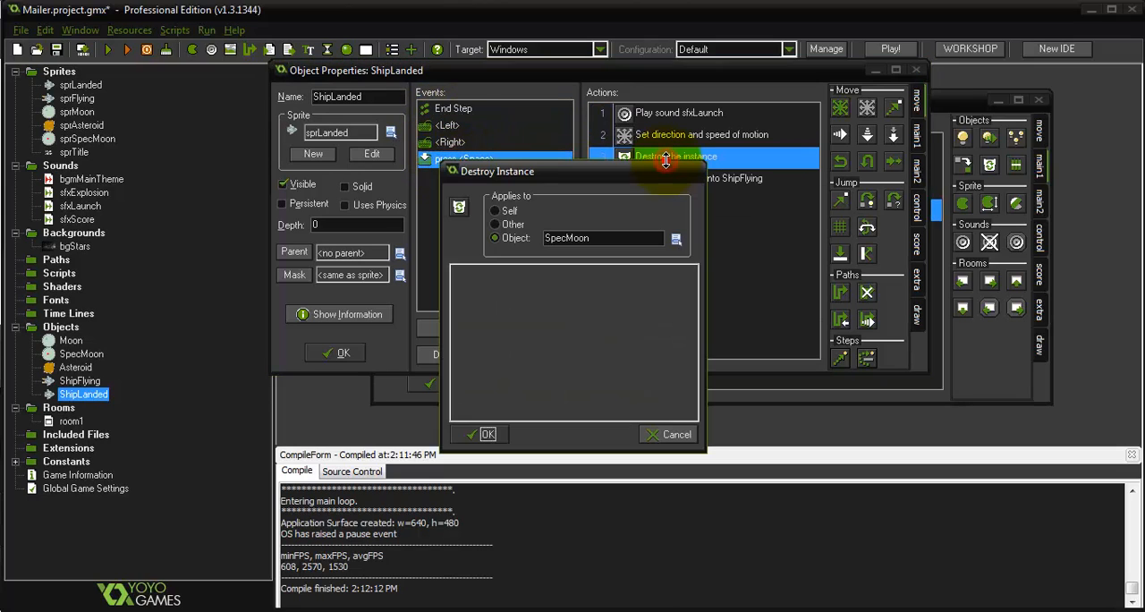
pyautogui.click(482, 439)
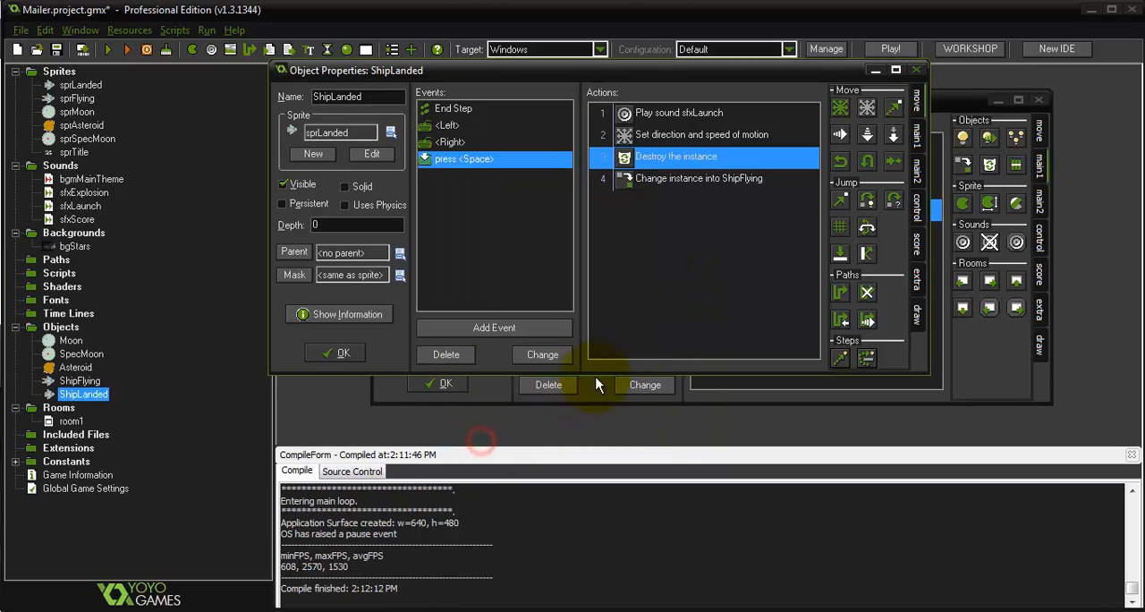
pyautogui.click(345, 354)
# Run the game to test launching the ship, steering it right and landing on another moon
pyautogui.press('F5')
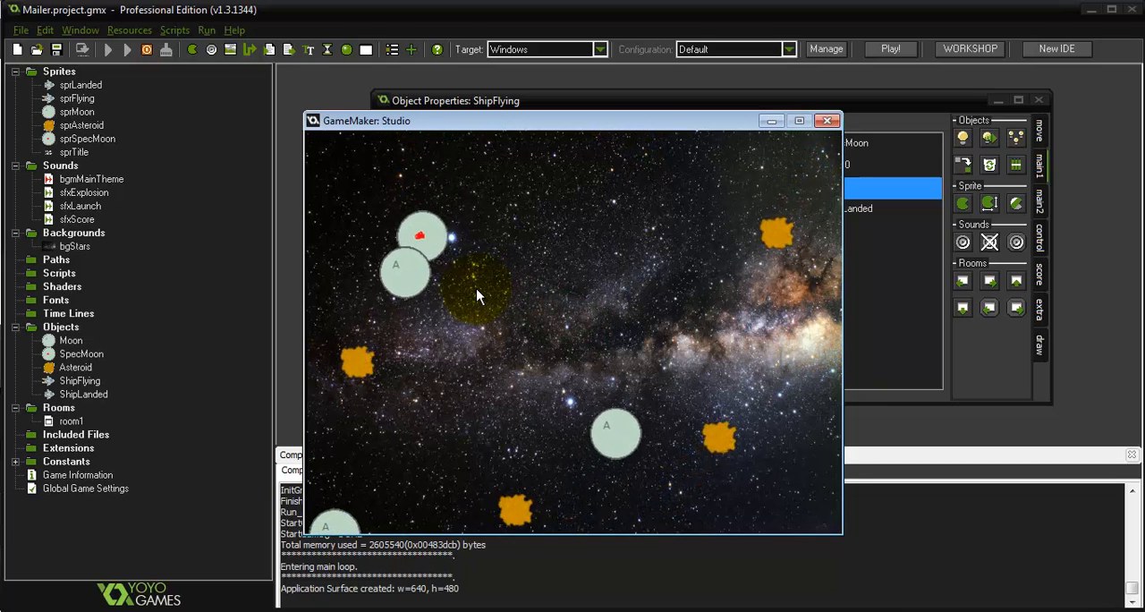
pyautogui.press('space')
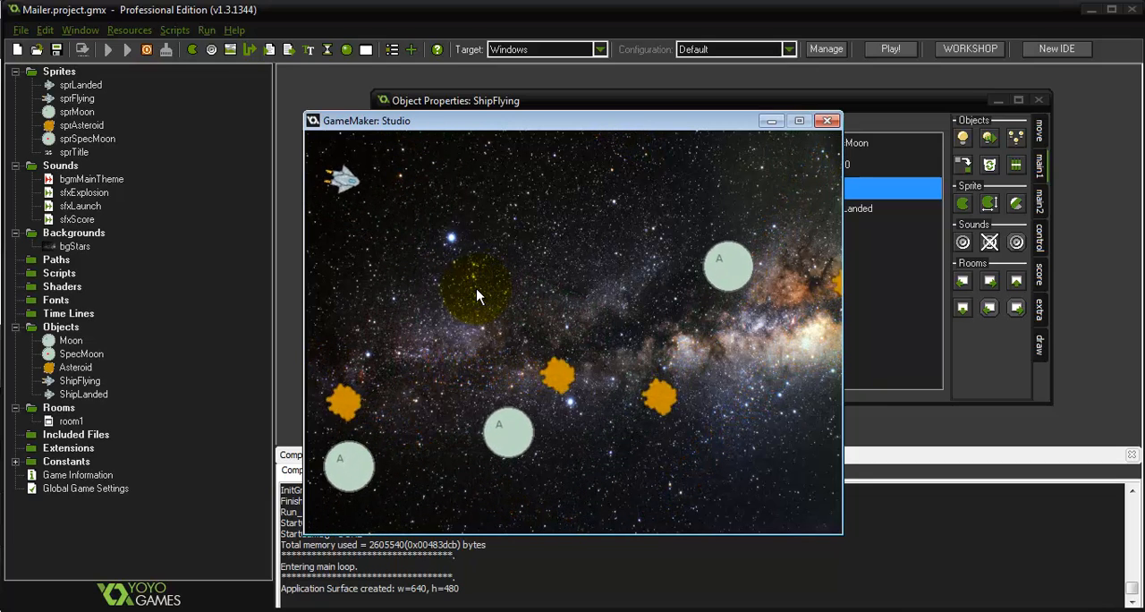
pyautogui.press('Right')
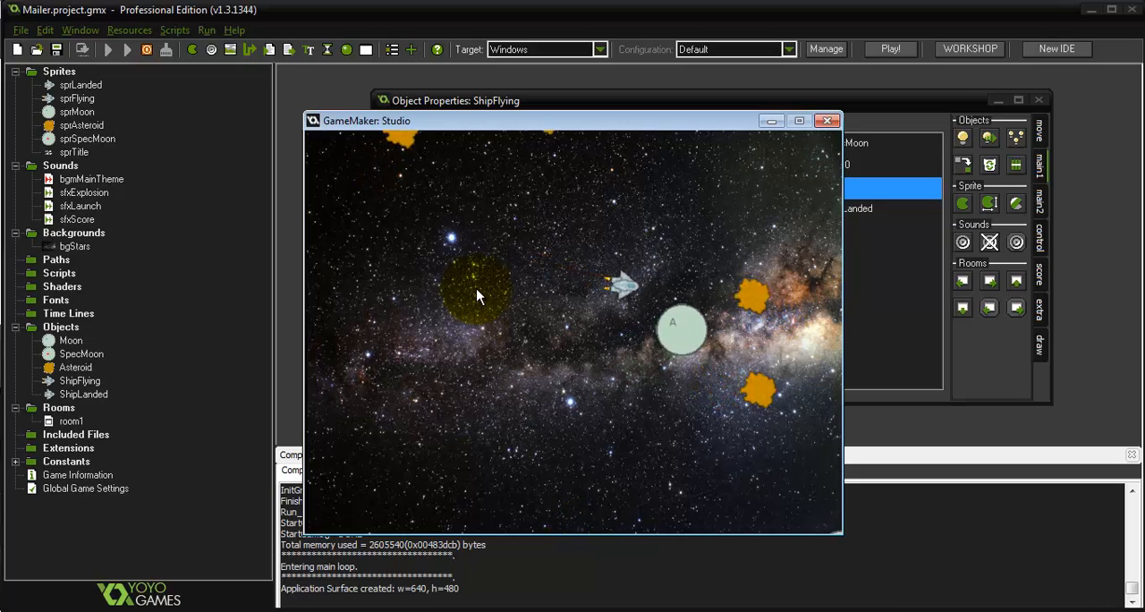
pyautogui.press('space')
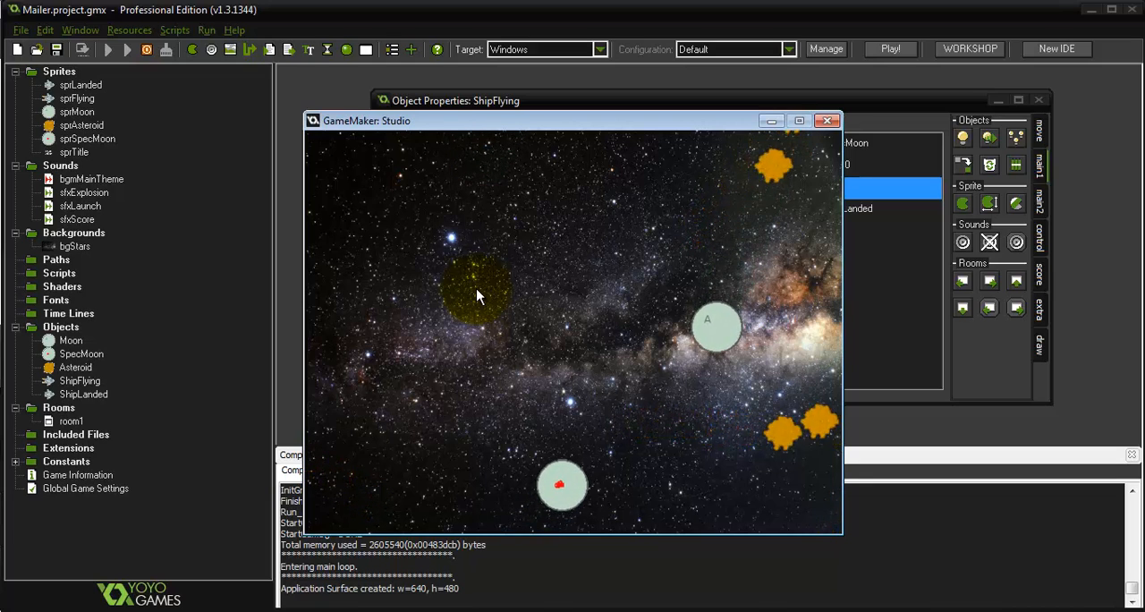
pyautogui.click(829, 122)
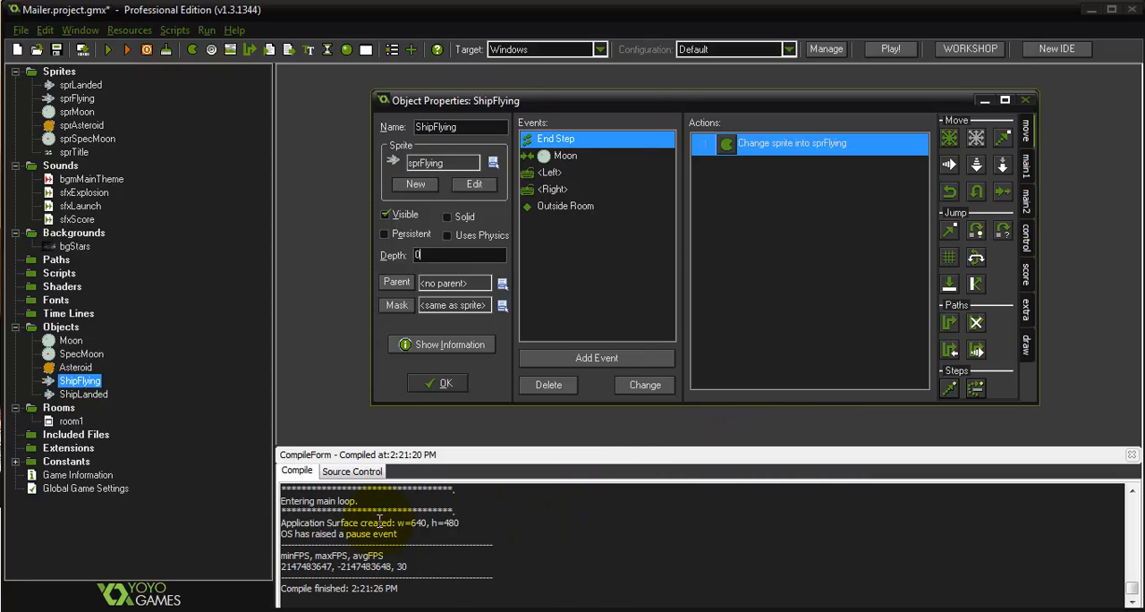
# Set ShipLanded's depth to -1 and run the game to check how the ship draws over its moon
pyautogui.doubleClick(92, 397)
pyautogui.moveTo(395, 70); pyautogui.dragTo(516, 94)
pyautogui.doubleClick(464, 251)
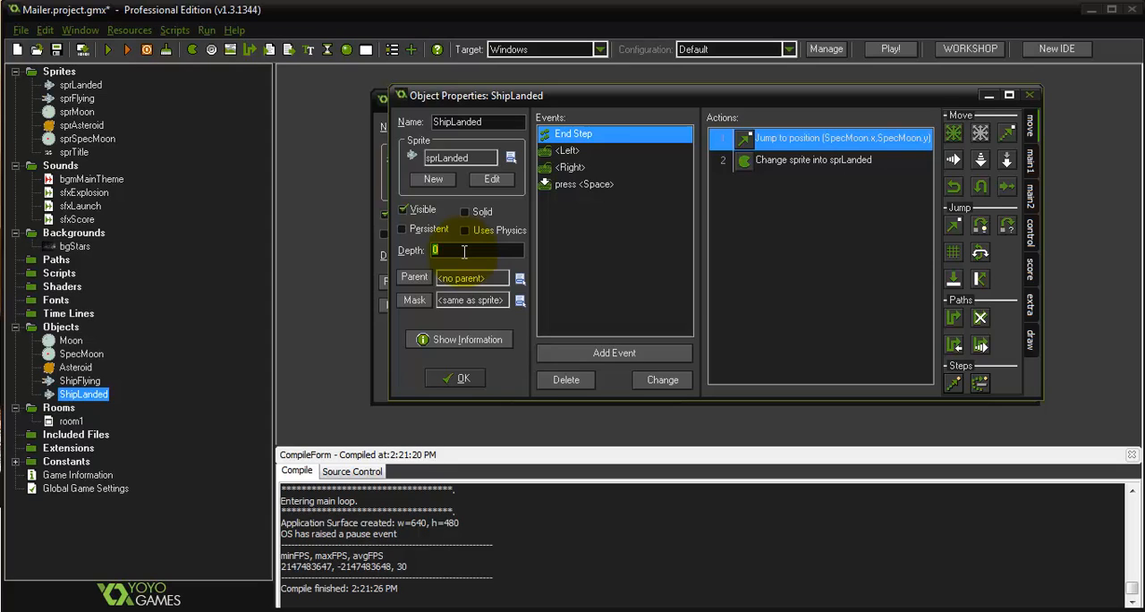
pyautogui.write('-1')
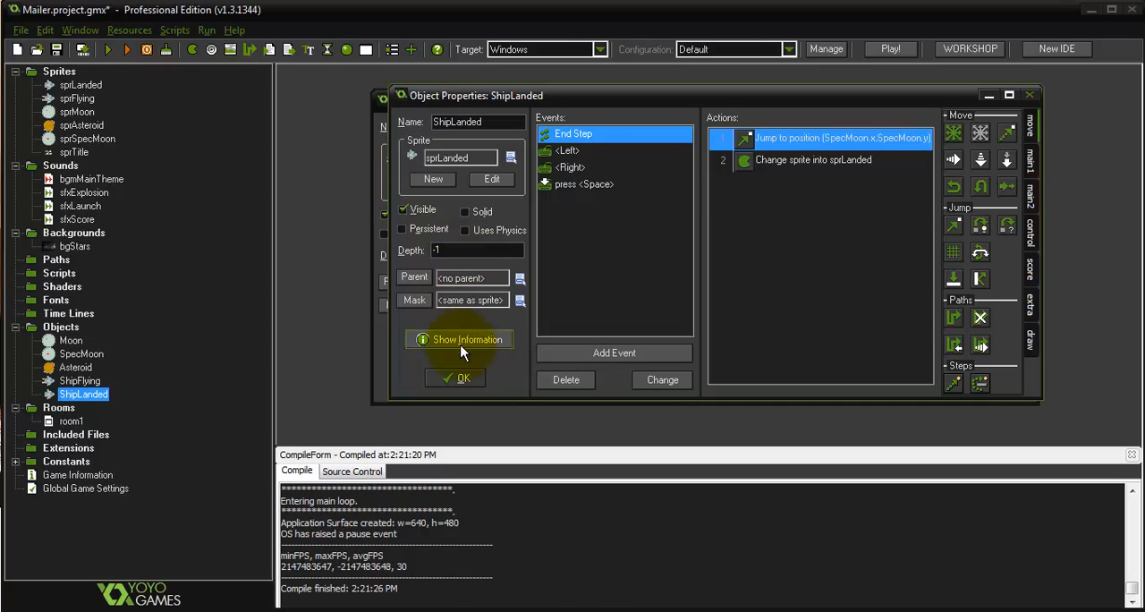
pyautogui.click(464, 377)
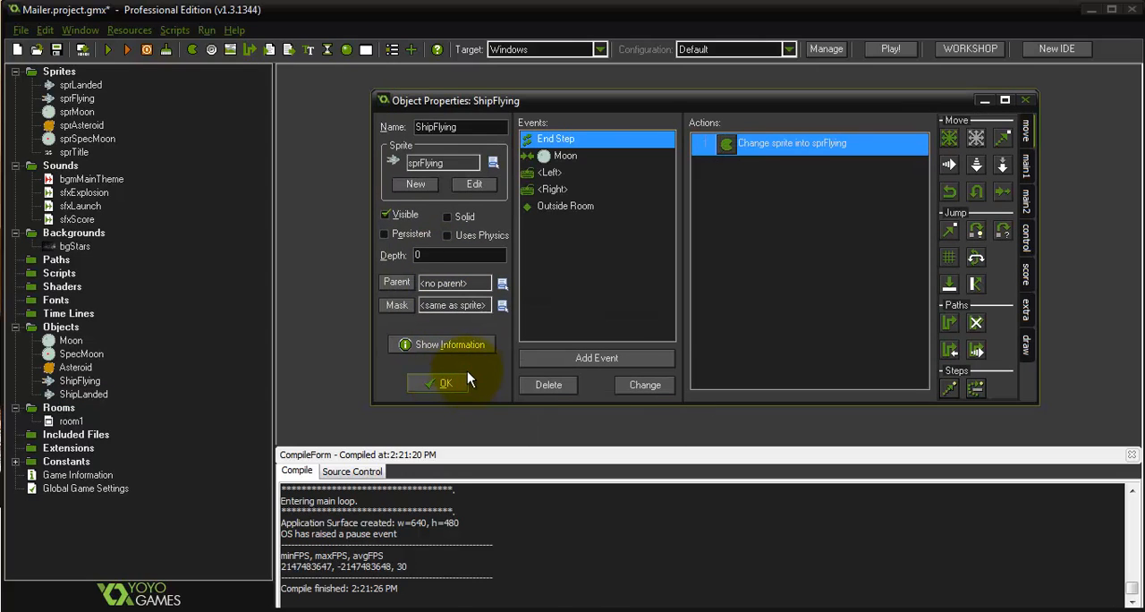
pyautogui.press('F5')
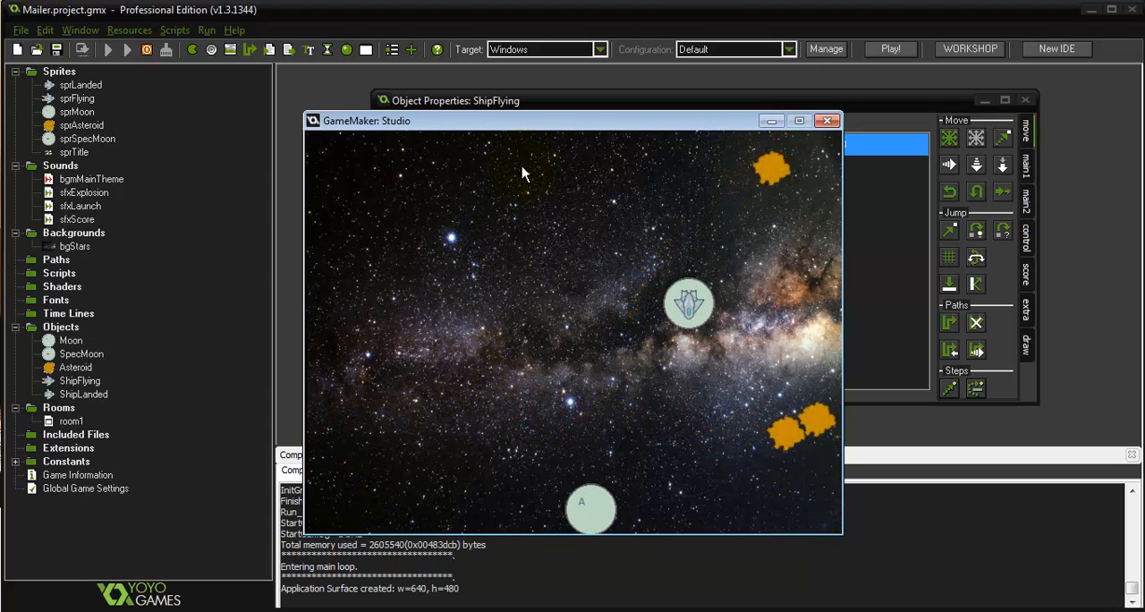
pyautogui.click(826, 120)
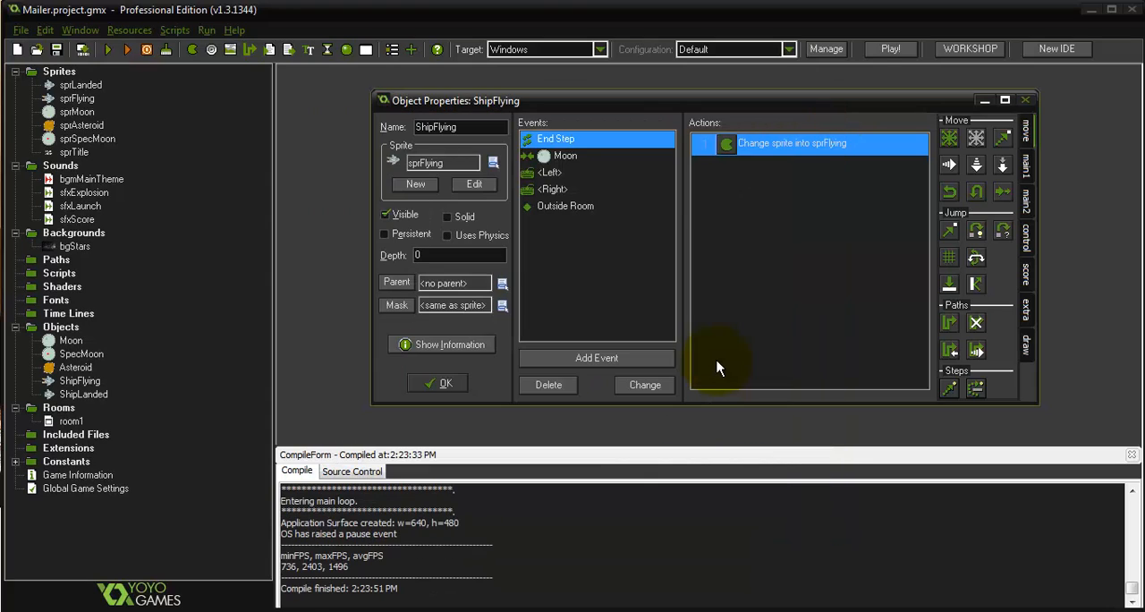